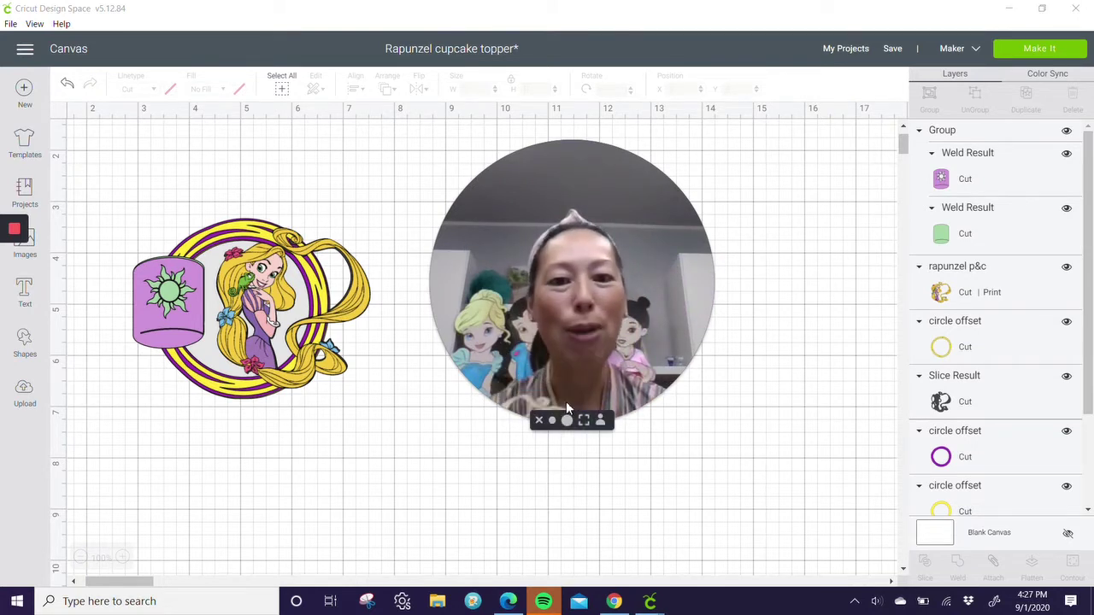
Insert the uploaded 'rapunzel p&c' print-then-cut image and the 'svglantern' sun lantern onto the canvas
click(552, 419)
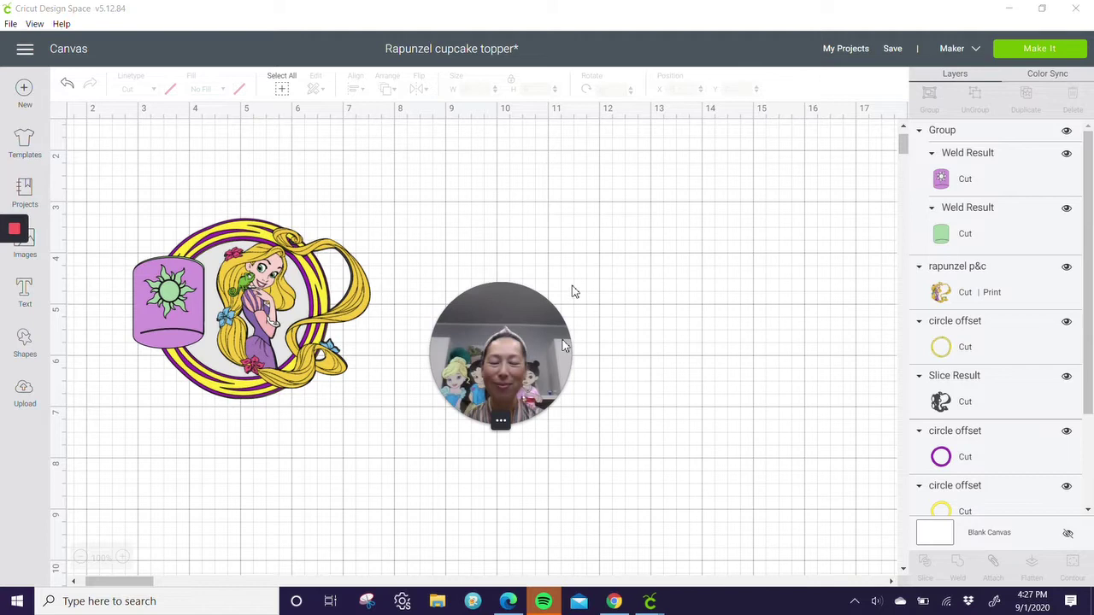
drag(564, 346, 607, 48)
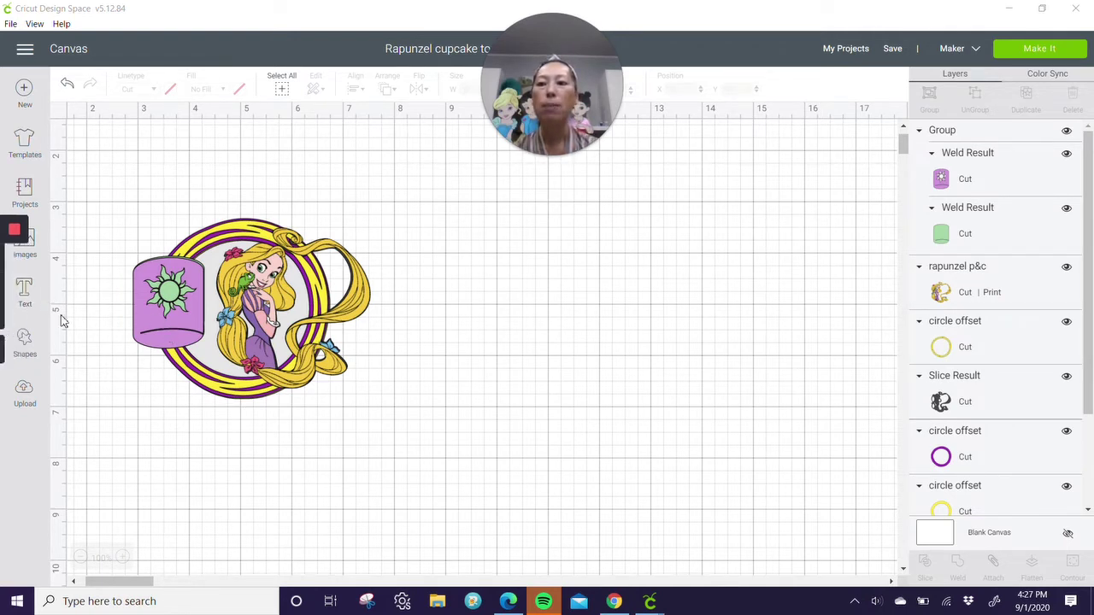
click(25, 244)
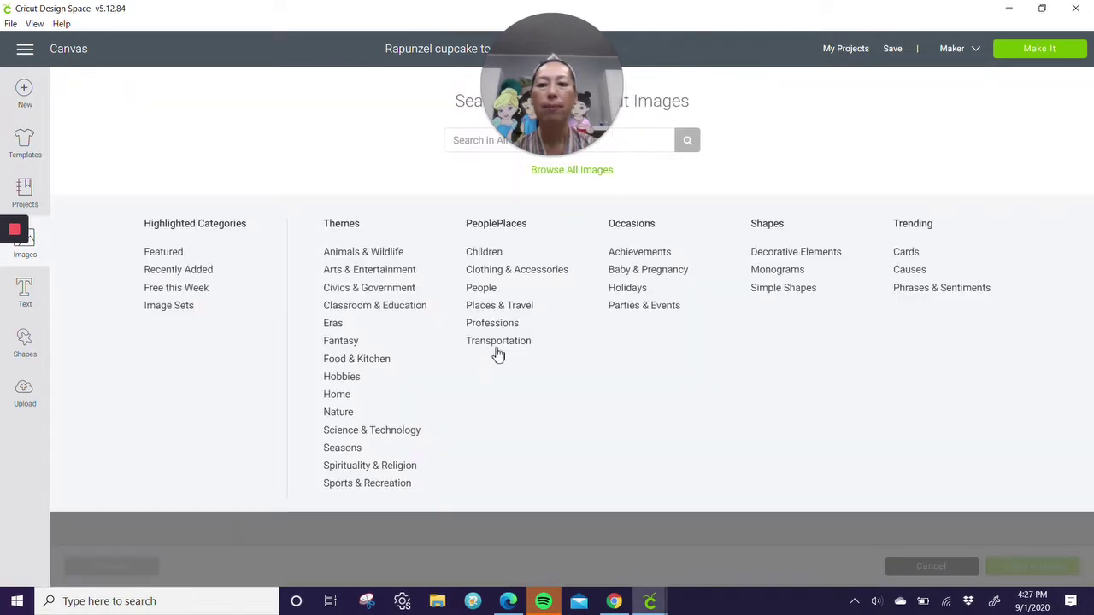
click(26, 408)
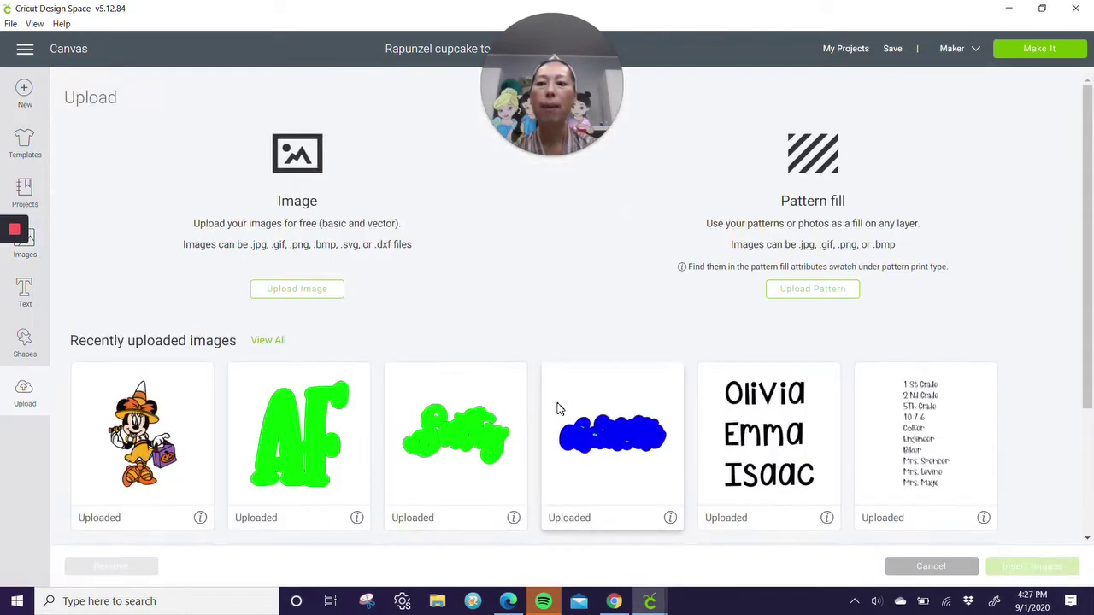
click(277, 343)
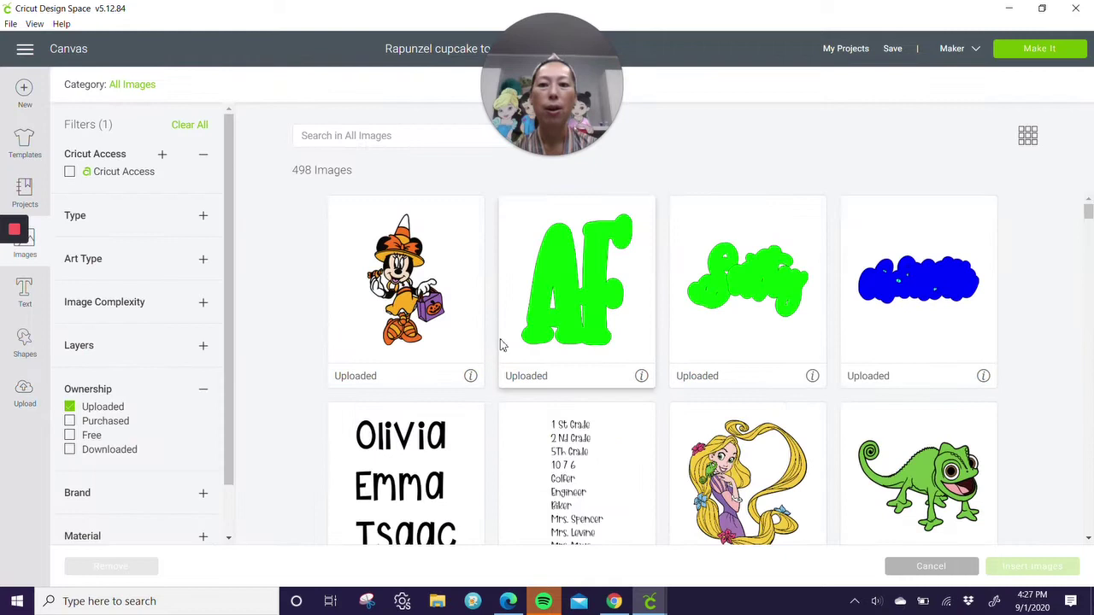
scroll(503, 342, down, 3)
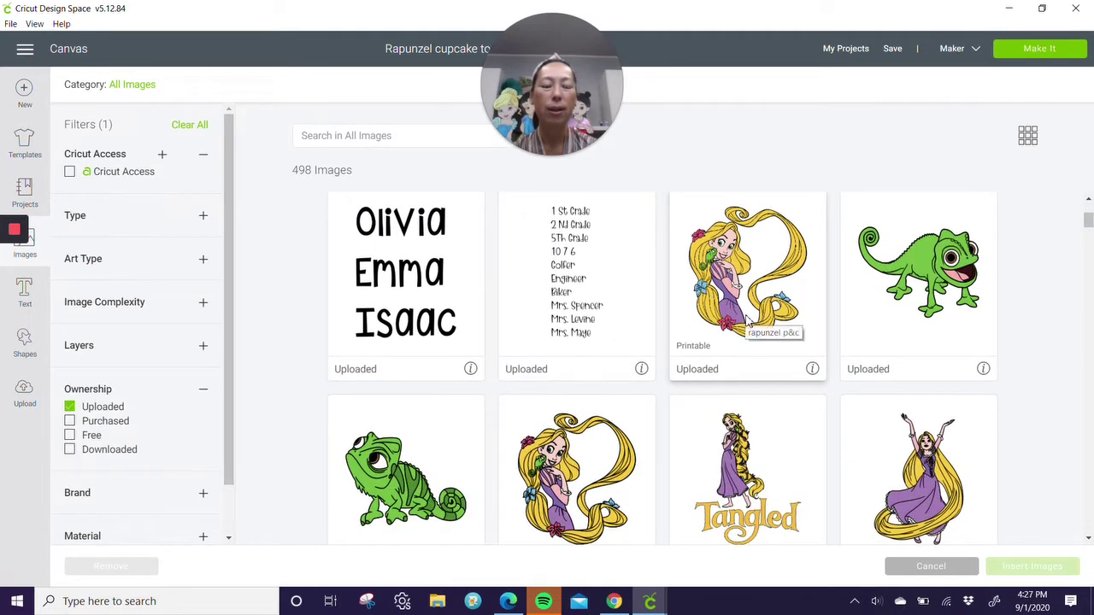
click(747, 321)
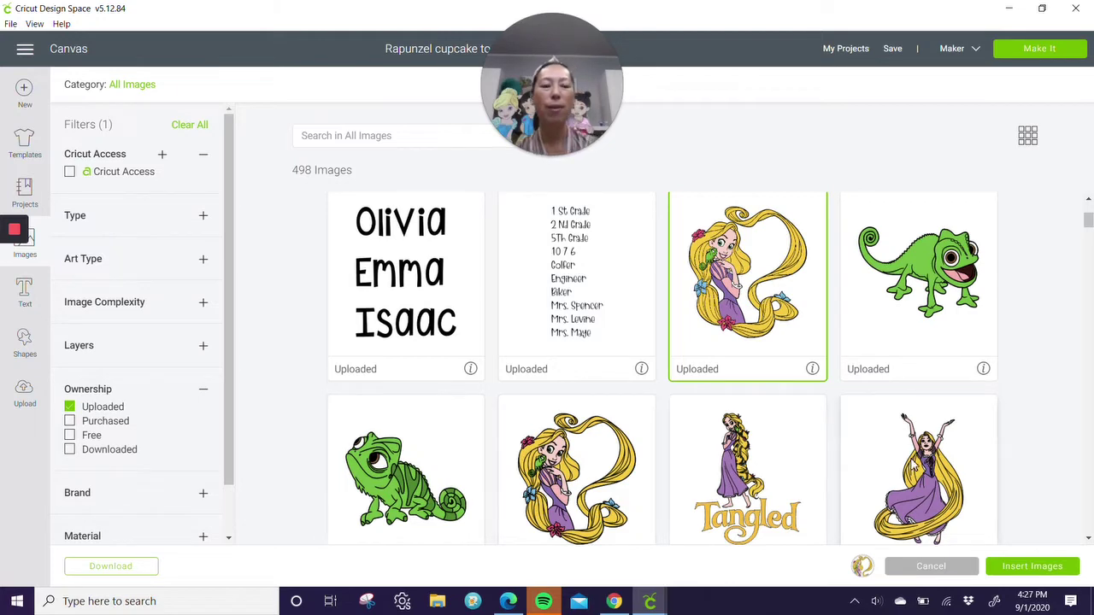
scroll(793, 481, down, 3)
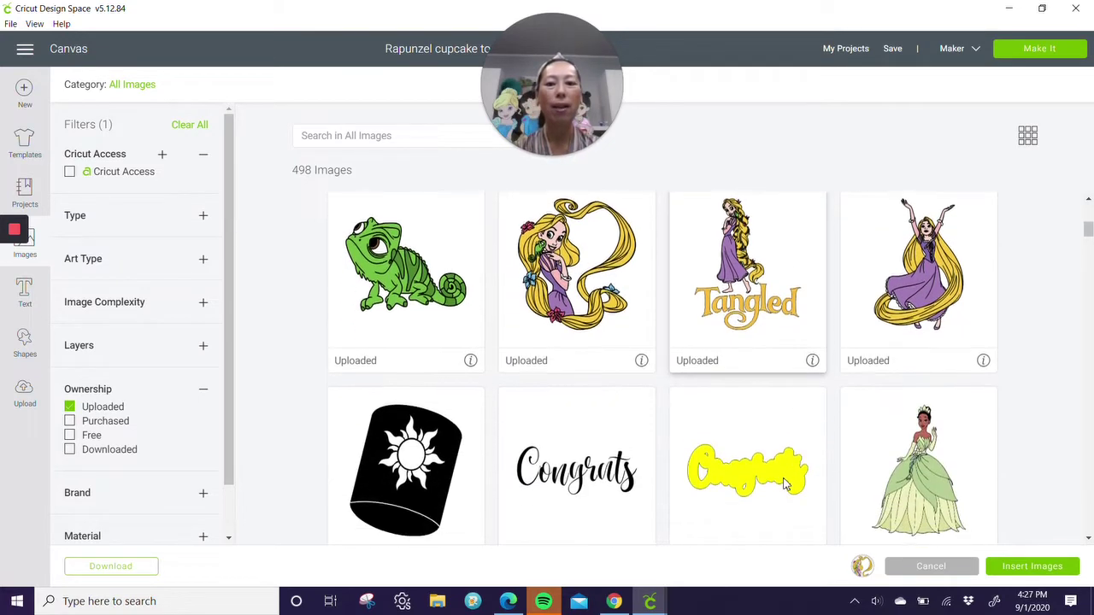
scroll(786, 485, down, 1)
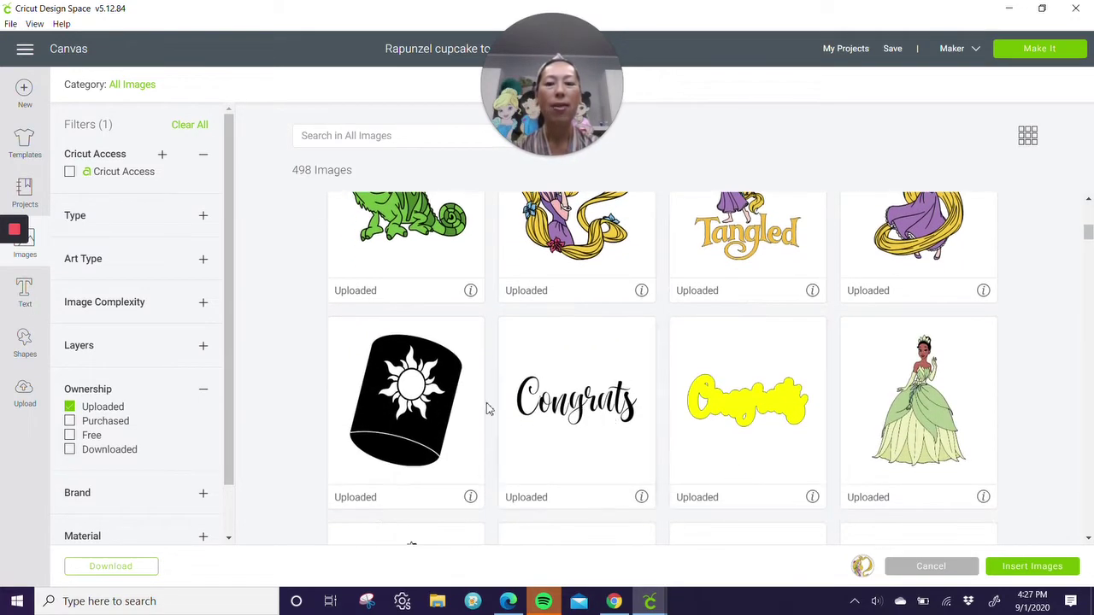
click(421, 454)
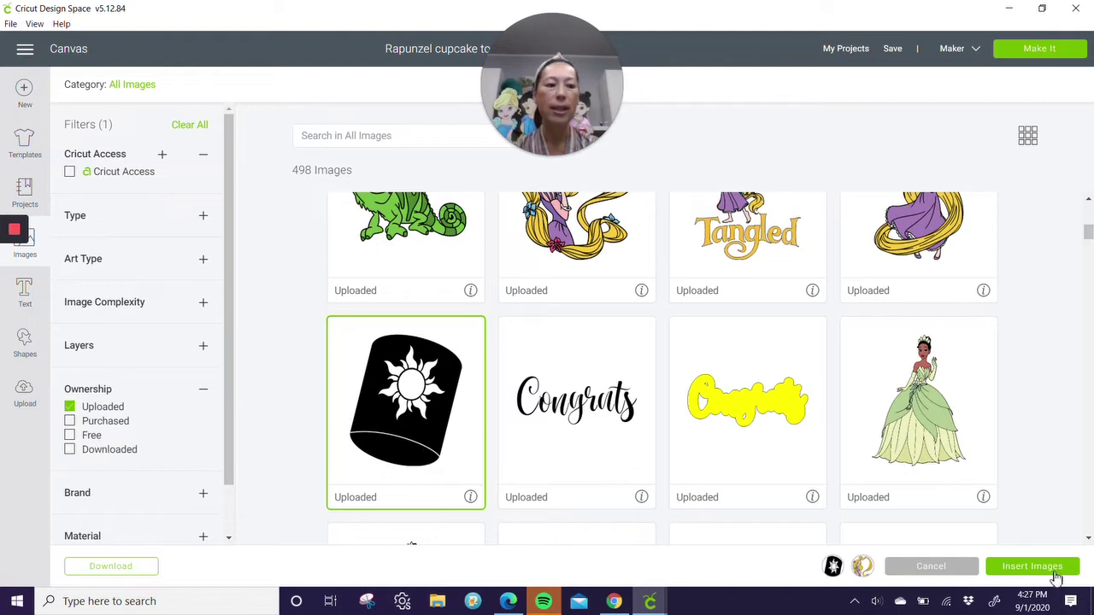
click(1055, 574)
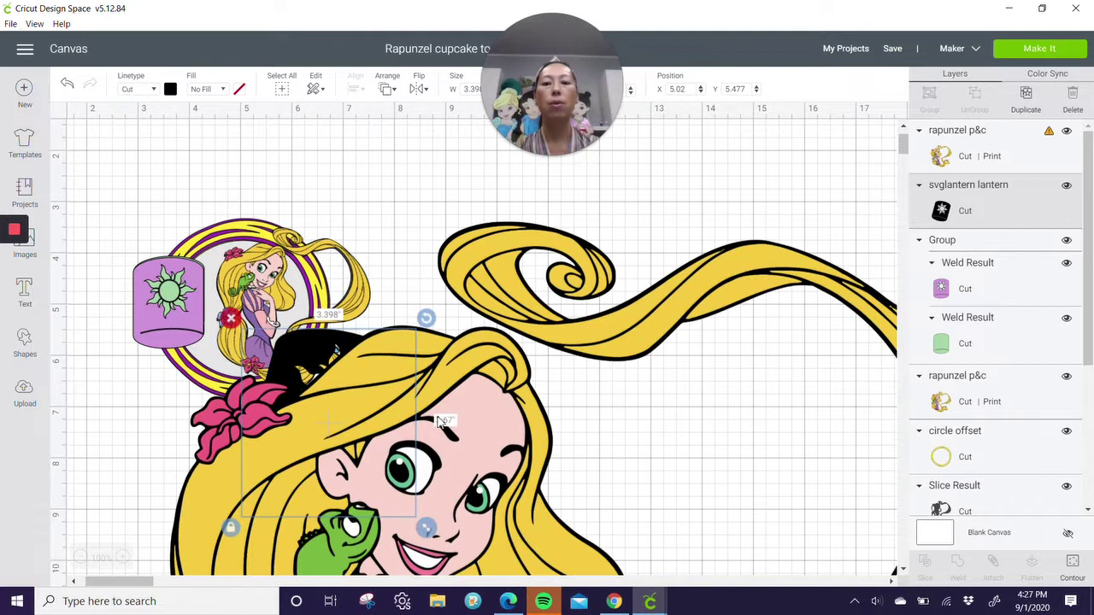
Resize Rapunzel to 5 in wide and move her and the black lantern beside the ring frame
drag(539, 88, 677, 88)
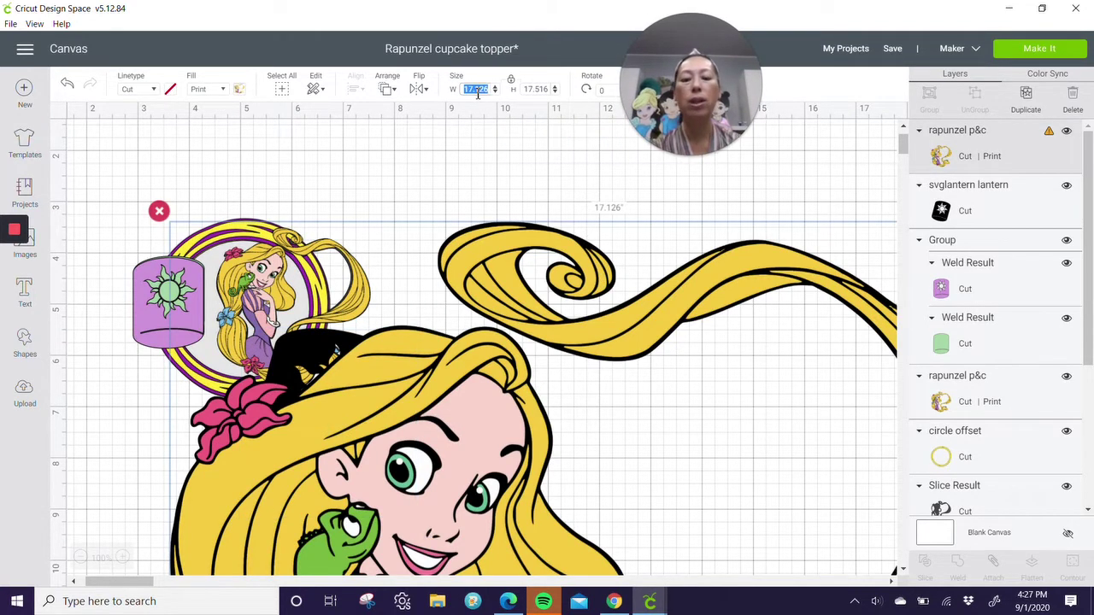
key(Tab)
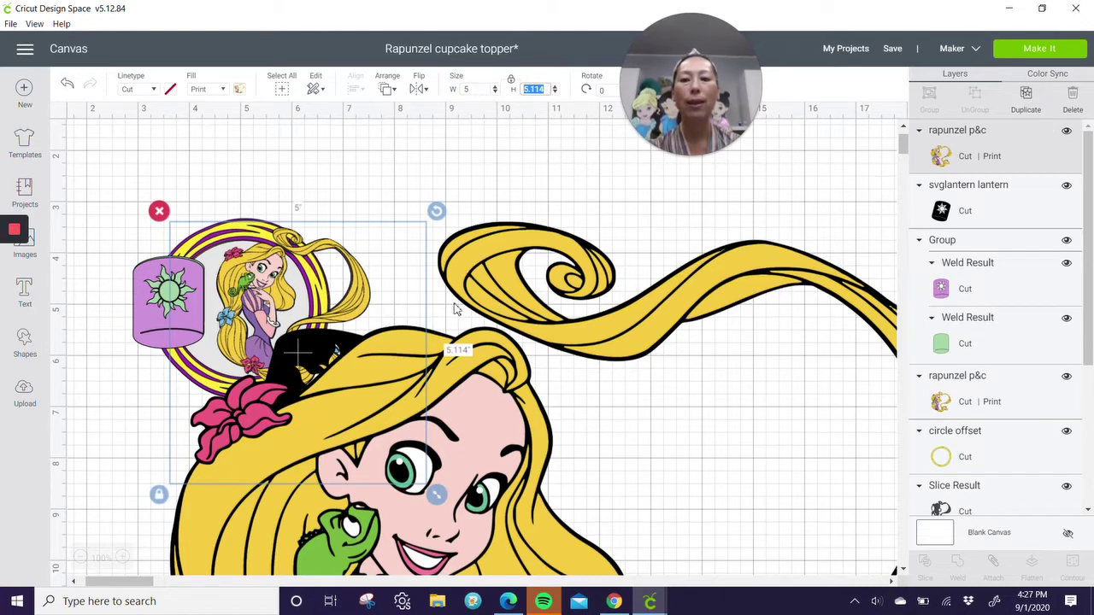
drag(273, 363, 675, 339)
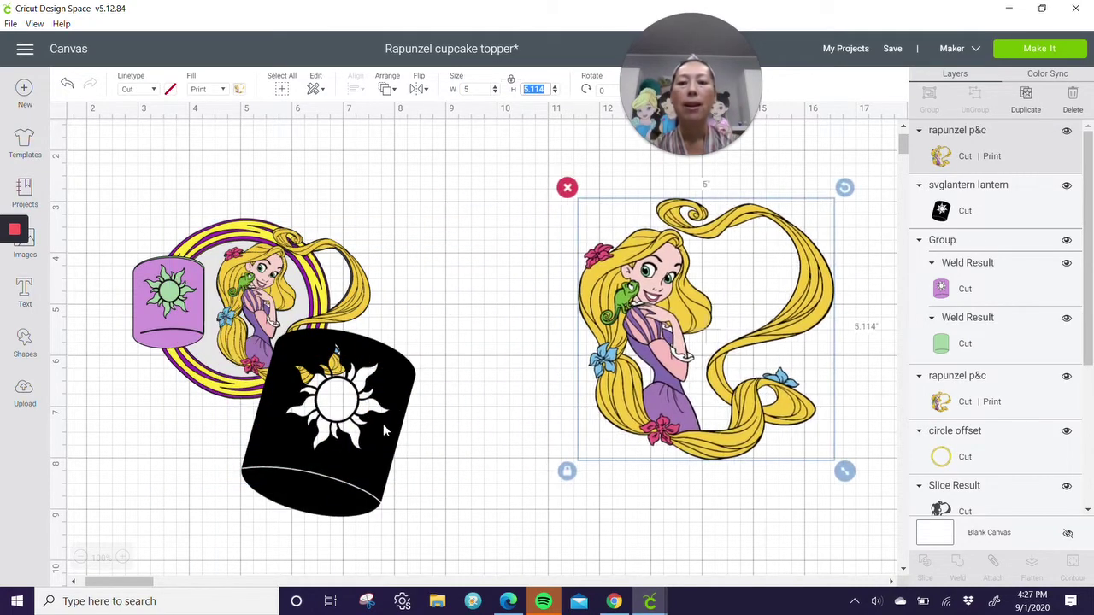
drag(356, 431, 460, 401)
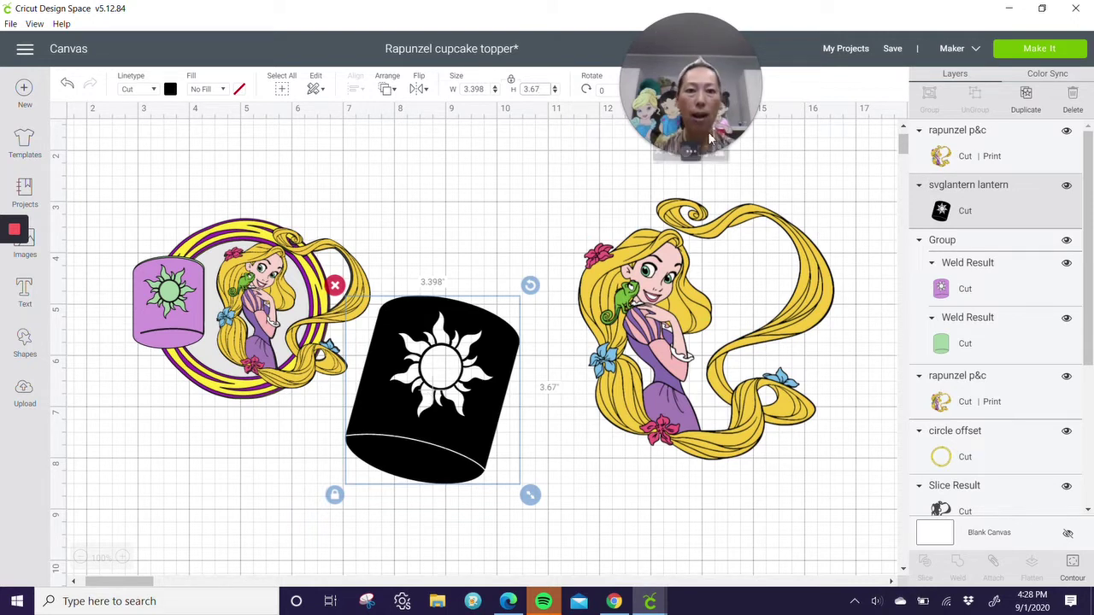
drag(681, 33, 622, 37)
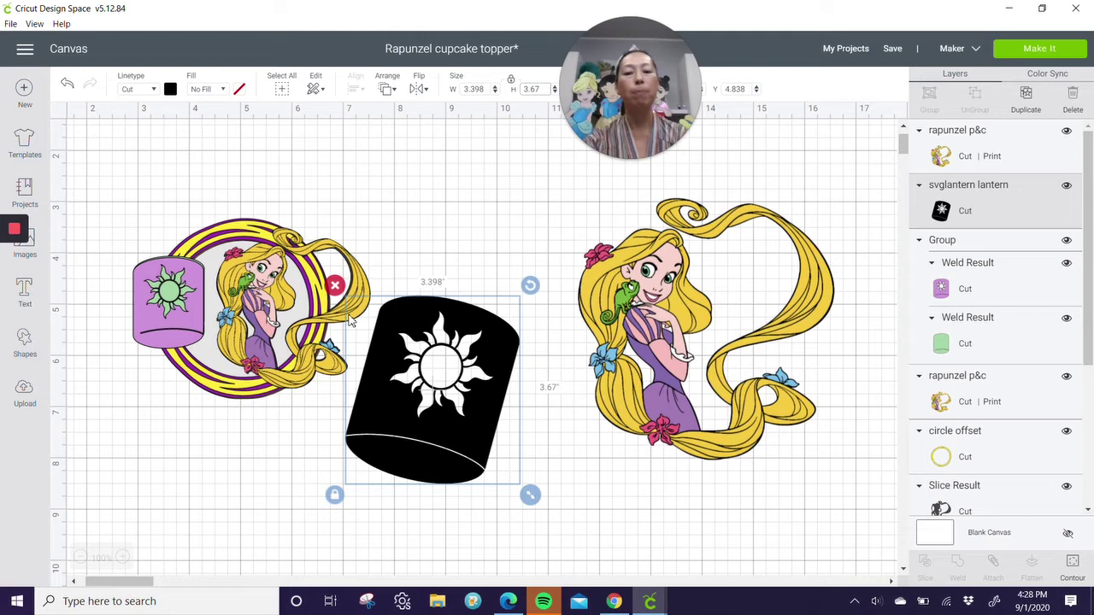
scroll(513, 367, down, 2)
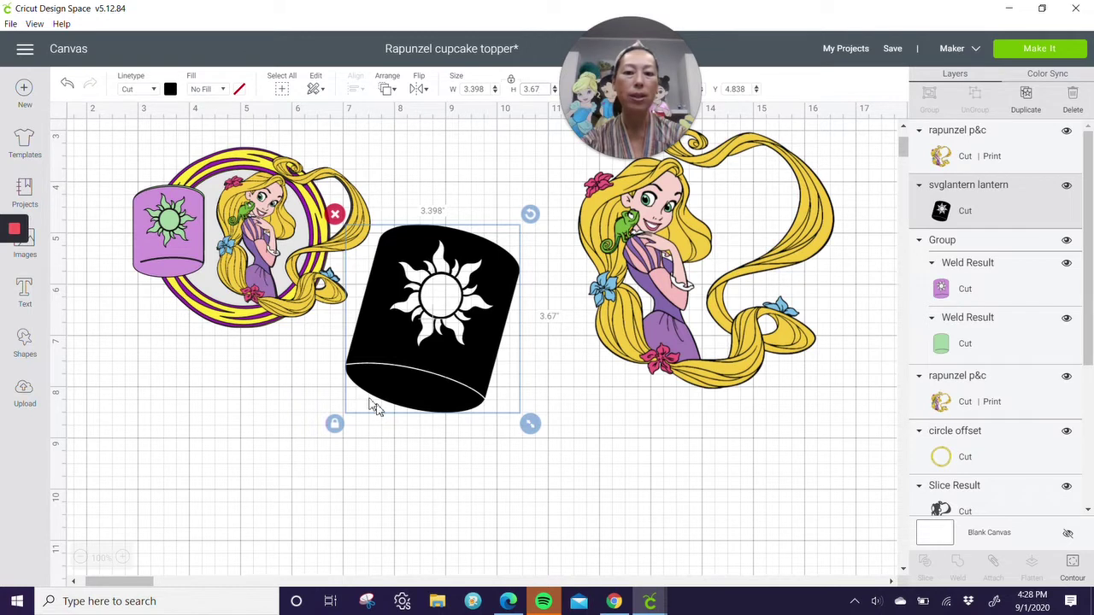
click(434, 405)
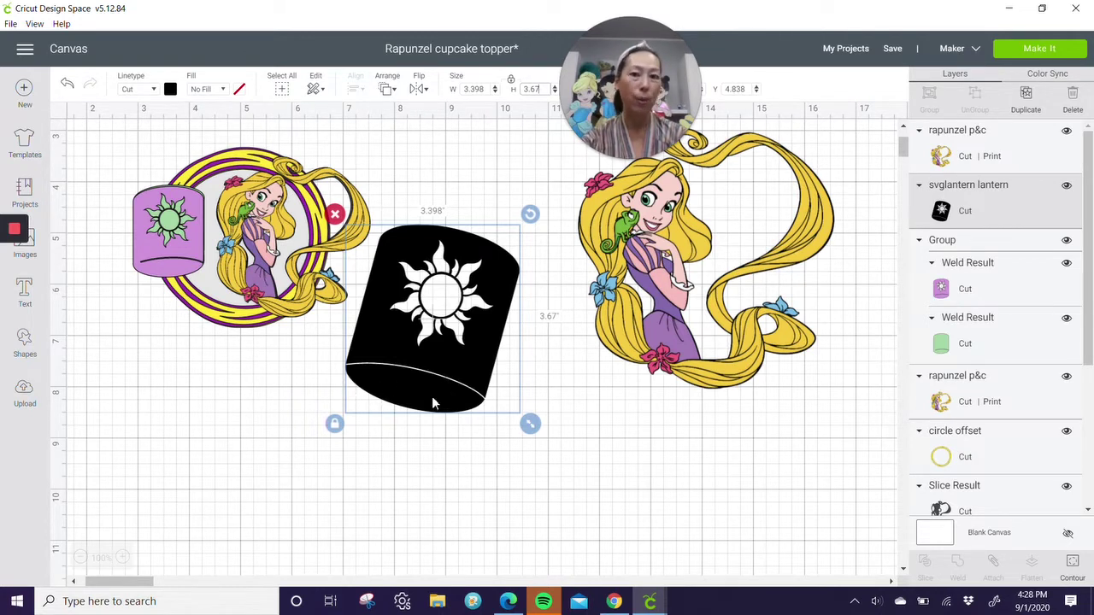
Add a 0.625 in circle and position it on the lantern's lower-left corner
click(43, 350)
click(133, 245)
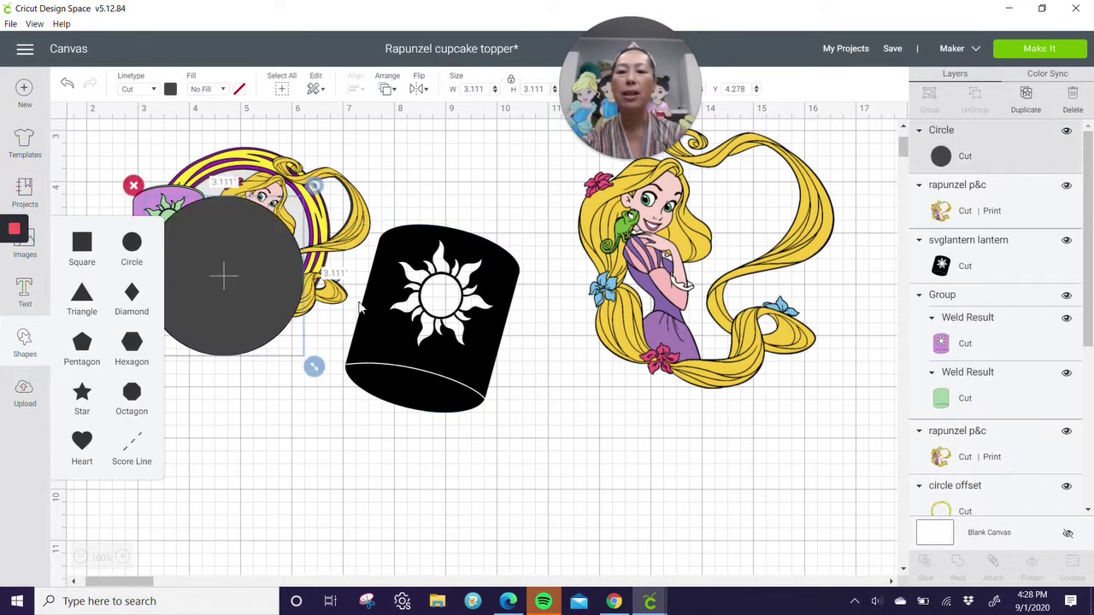
drag(242, 294, 422, 452)
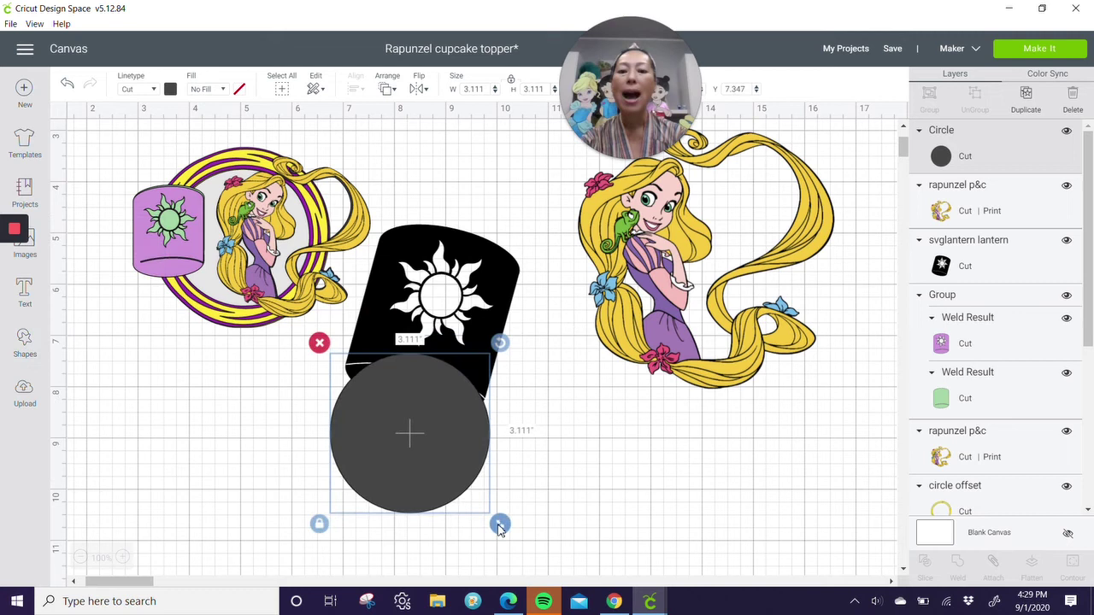
drag(497, 523, 389, 414)
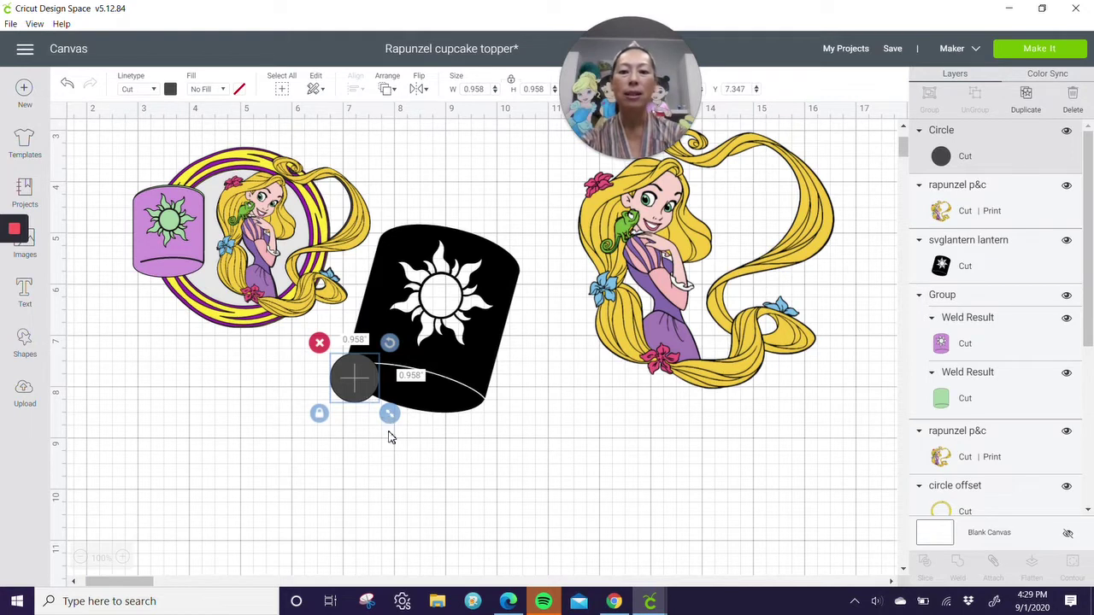
drag(391, 423, 363, 370)
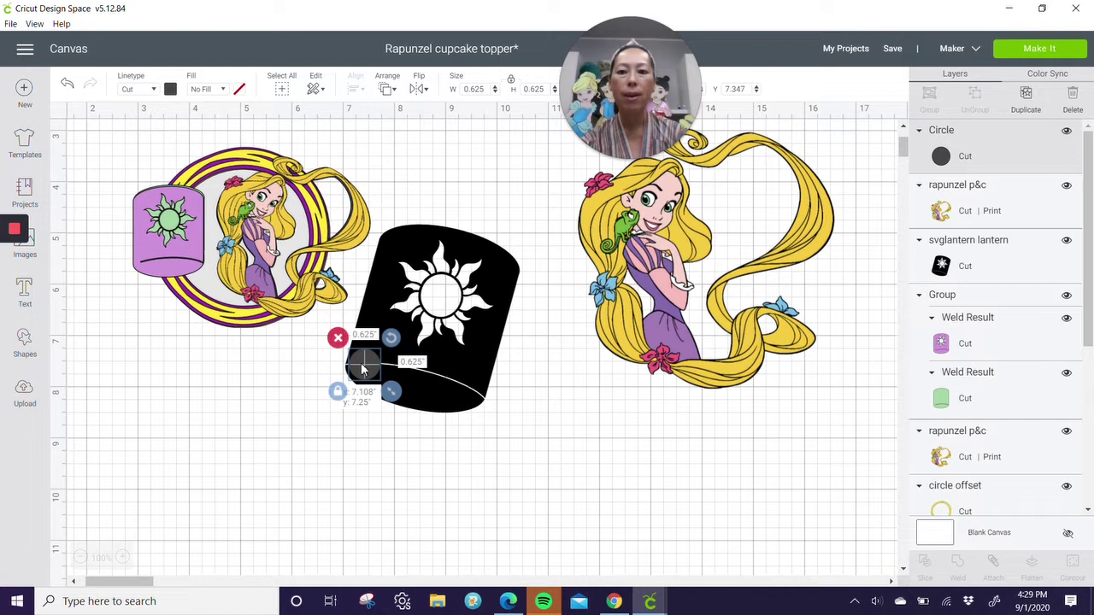
drag(363, 369, 360, 369)
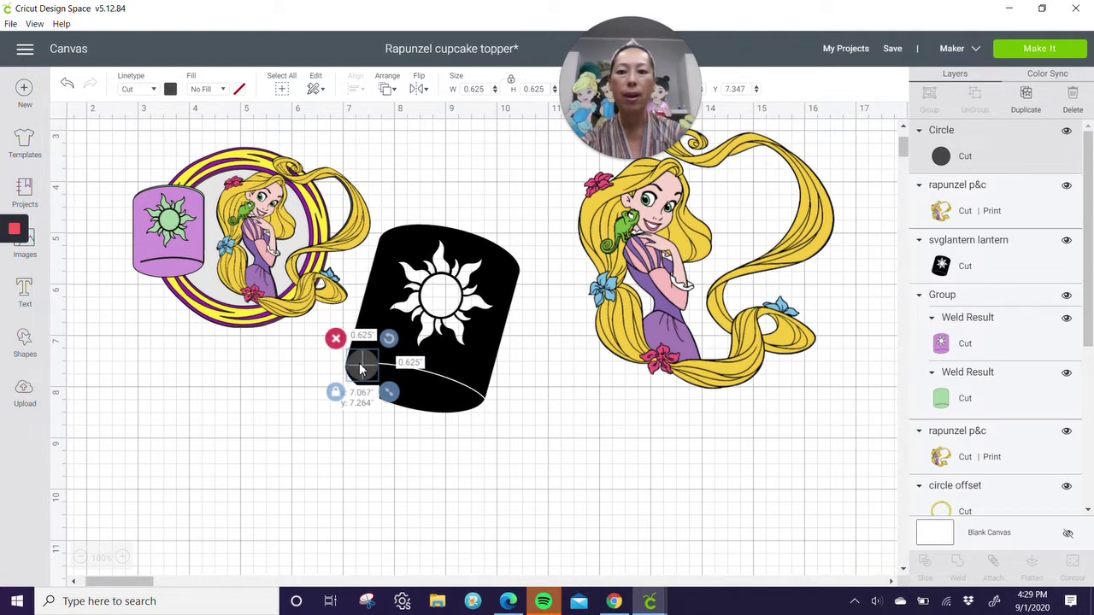
Weld the circle and lantern into one 3.398 × 3.67 in shape and nudge it down
click(364, 476)
drag(425, 459, 328, 359)
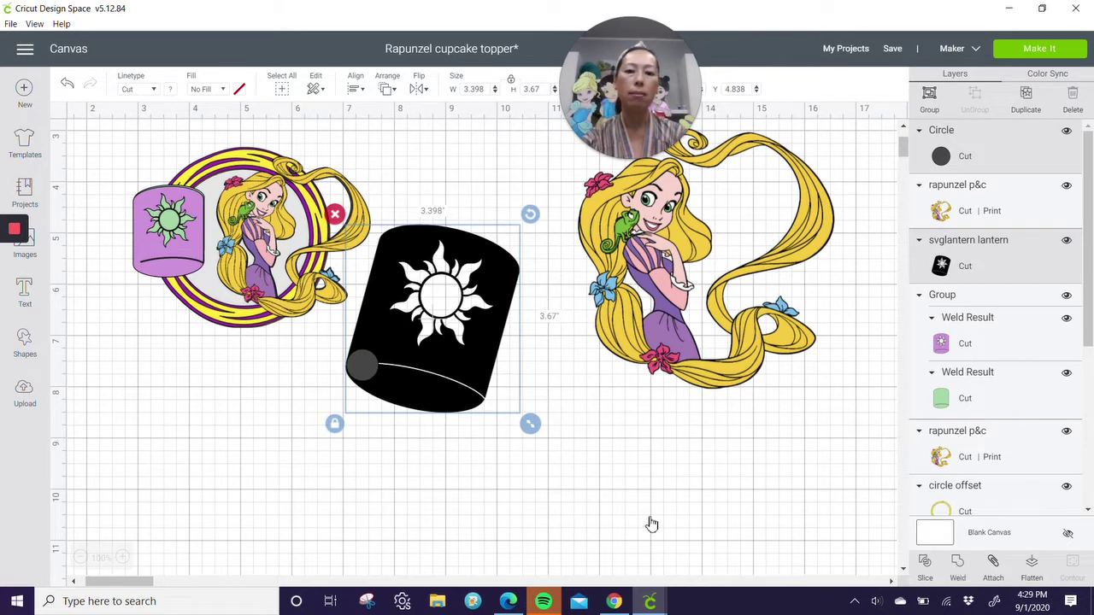
click(957, 568)
drag(353, 382, 381, 437)
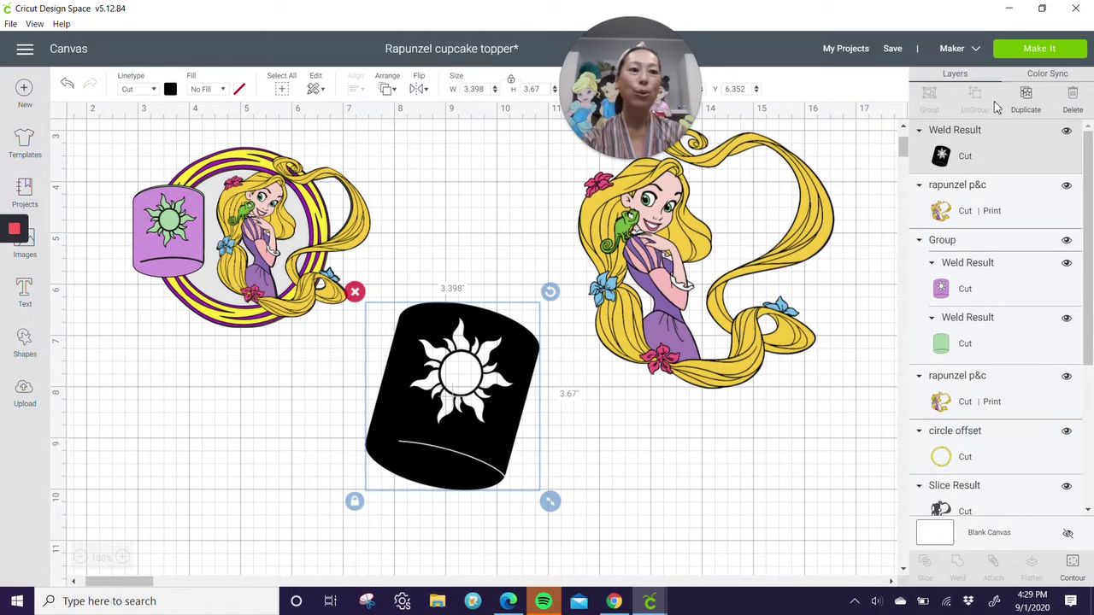
Duplicate the lantern, hide all its contours, and move the solid copy below Rapunzel
click(1025, 96)
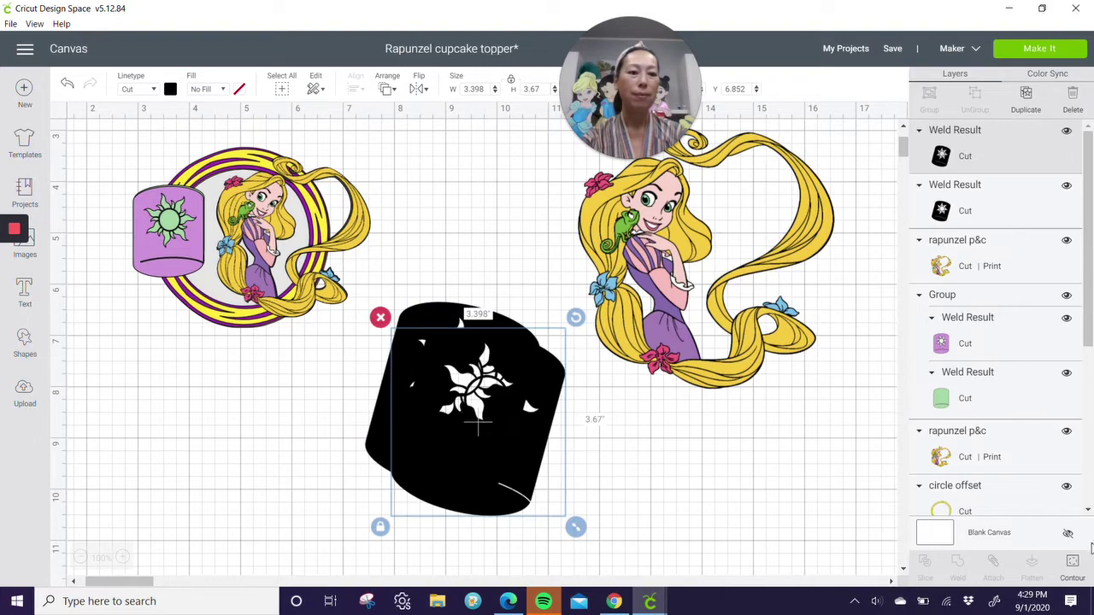
click(1069, 564)
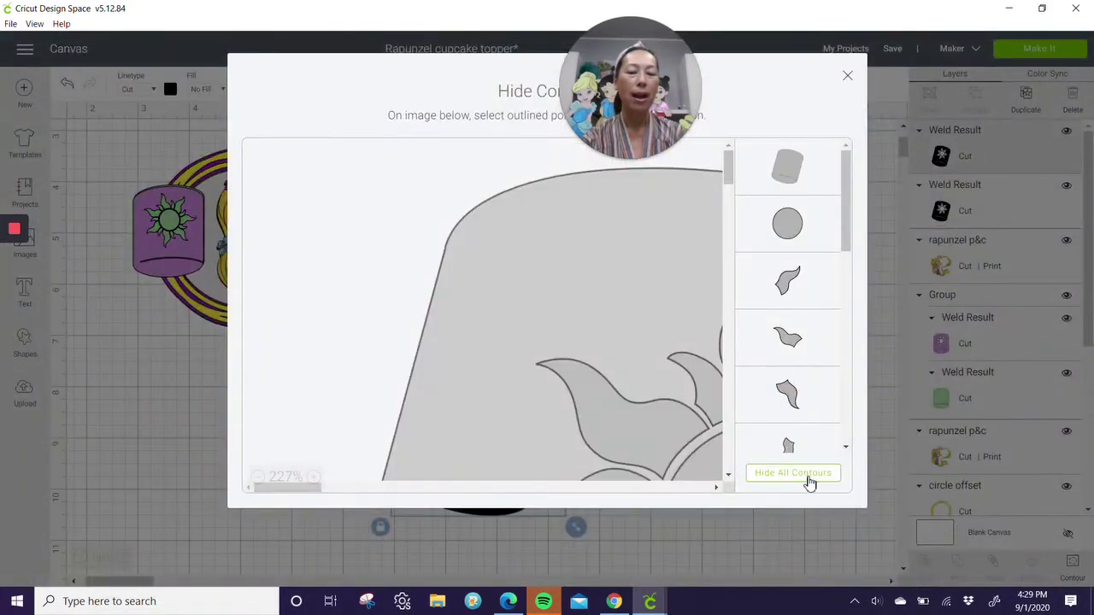
click(847, 76)
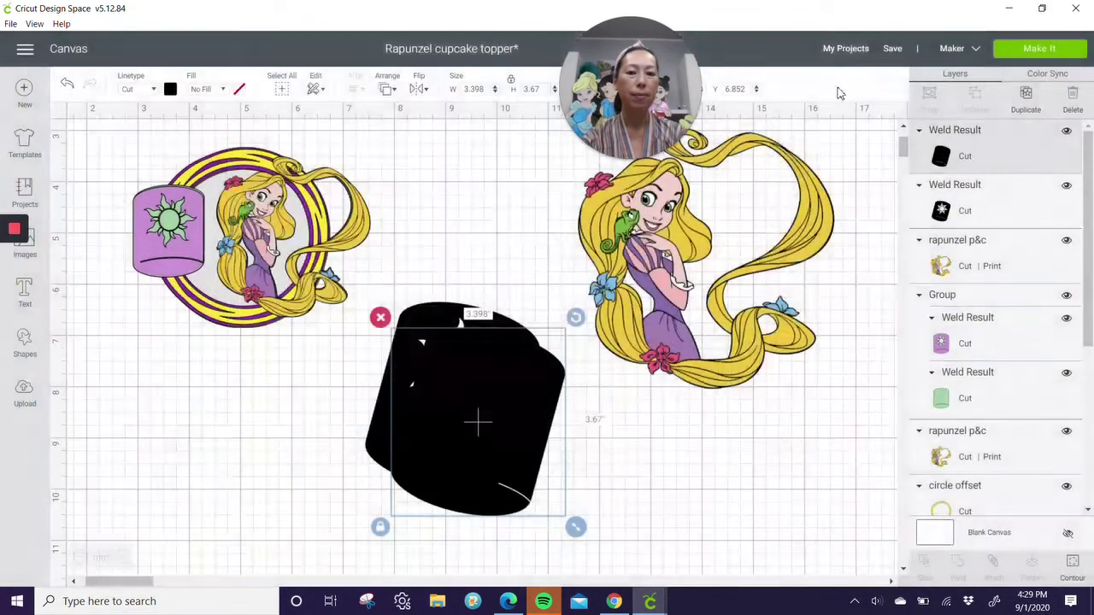
drag(493, 477, 667, 525)
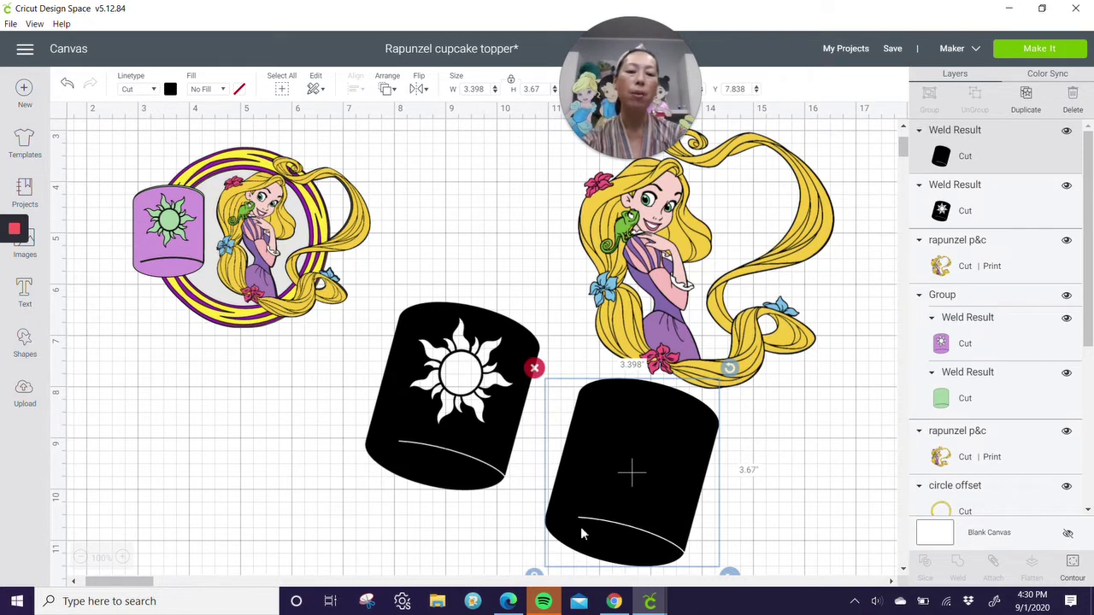
Add a circle, shrink it to about 1.9 in, and squash it into a flat ellipse on the lantern base
click(34, 347)
click(131, 246)
drag(253, 273, 615, 457)
scroll(728, 395, down, 1)
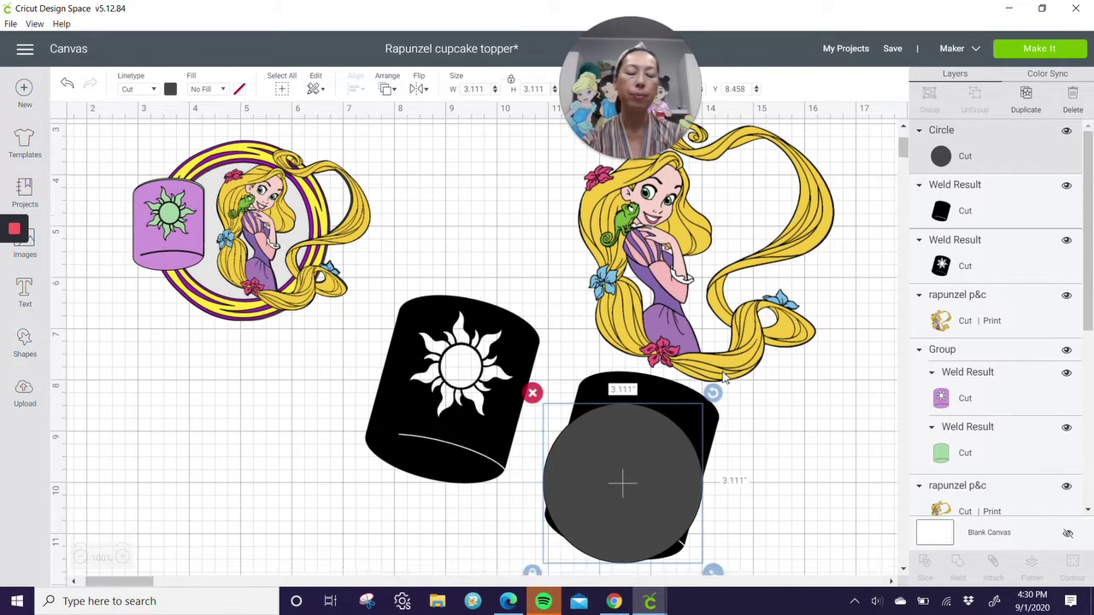
drag(713, 509, 651, 448)
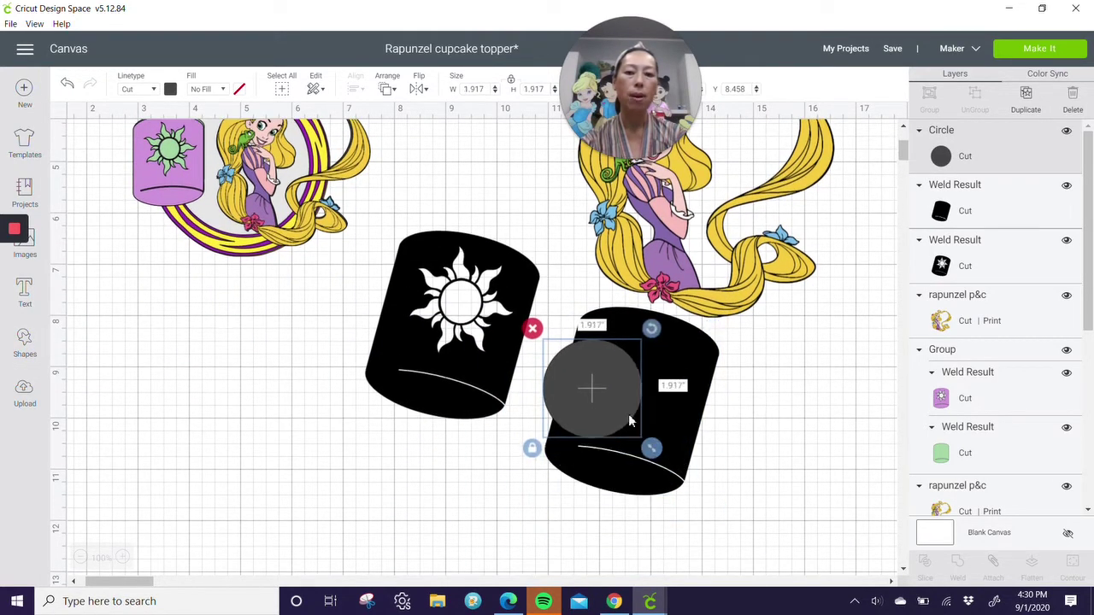
drag(618, 411, 658, 463)
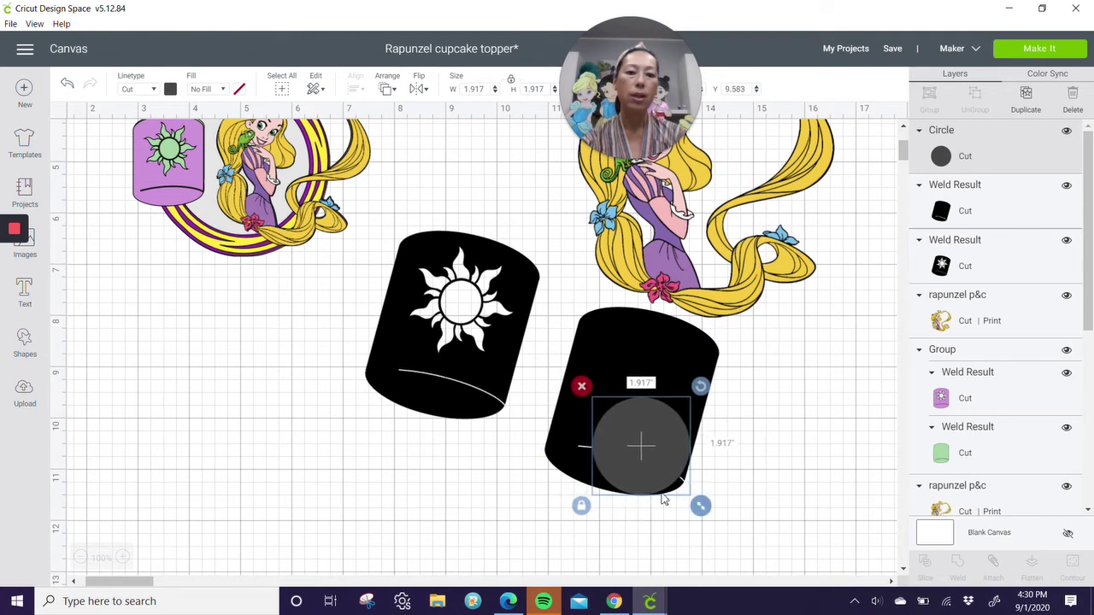
click(580, 509)
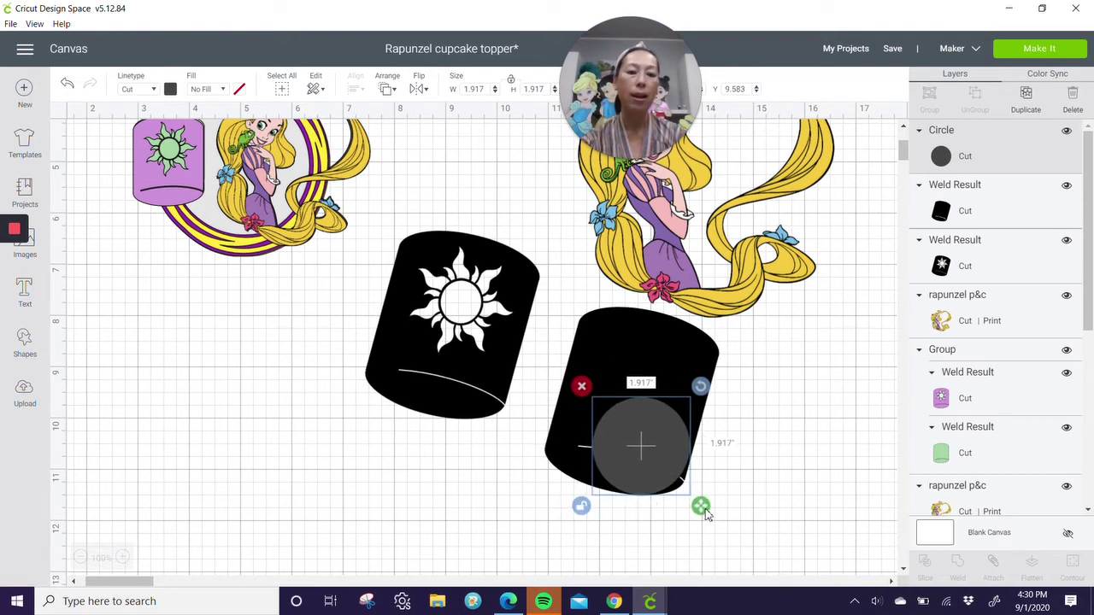
drag(702, 509, 669, 475)
Slice the ellipse out of the lantern copy and hide its inner curved-line contour
click(637, 530)
drag(747, 523, 586, 431)
click(924, 564)
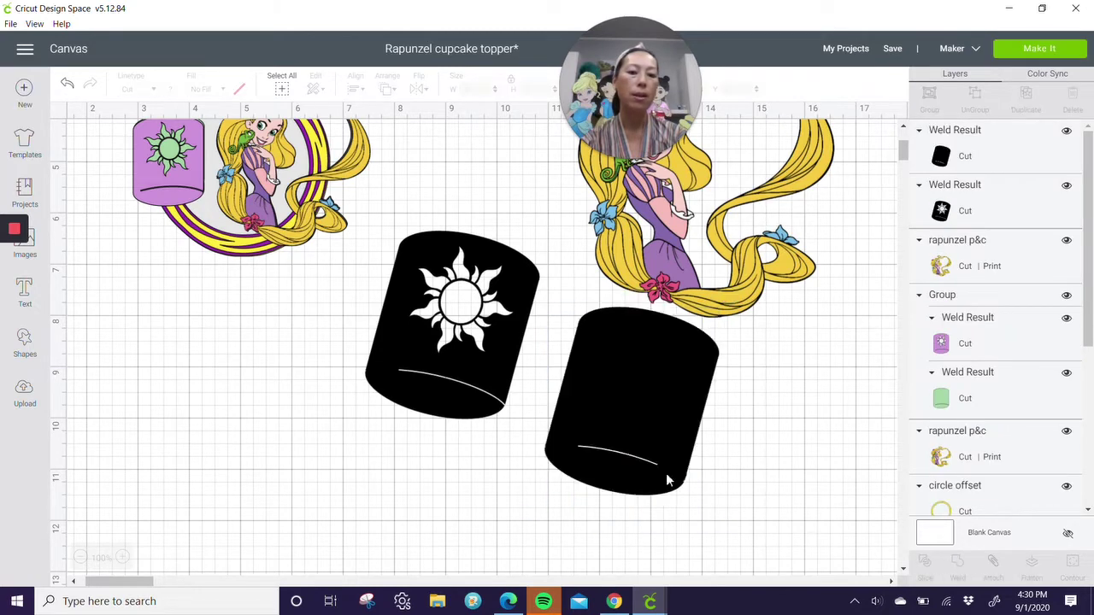
click(639, 407)
click(1072, 562)
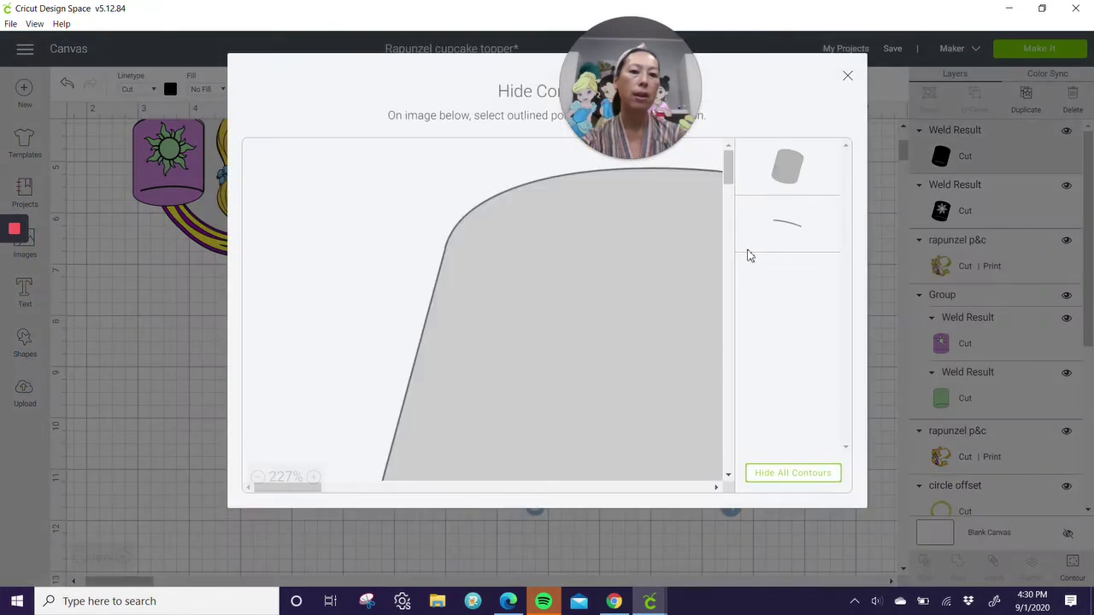
click(790, 473)
click(849, 72)
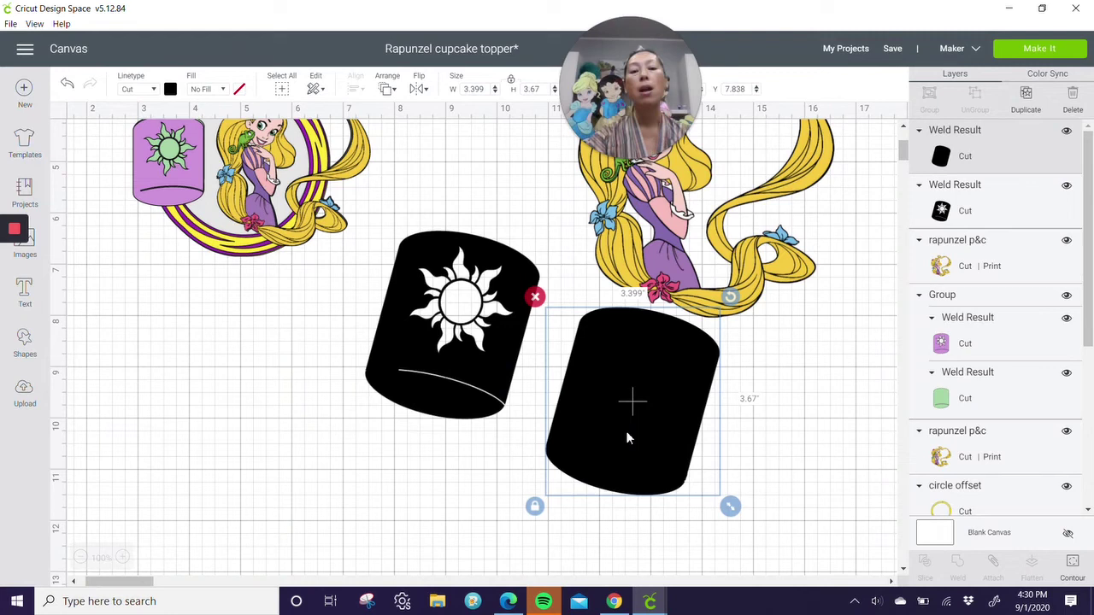
Colour the plain lantern light grey and stack the black sun lantern in front of it
click(172, 96)
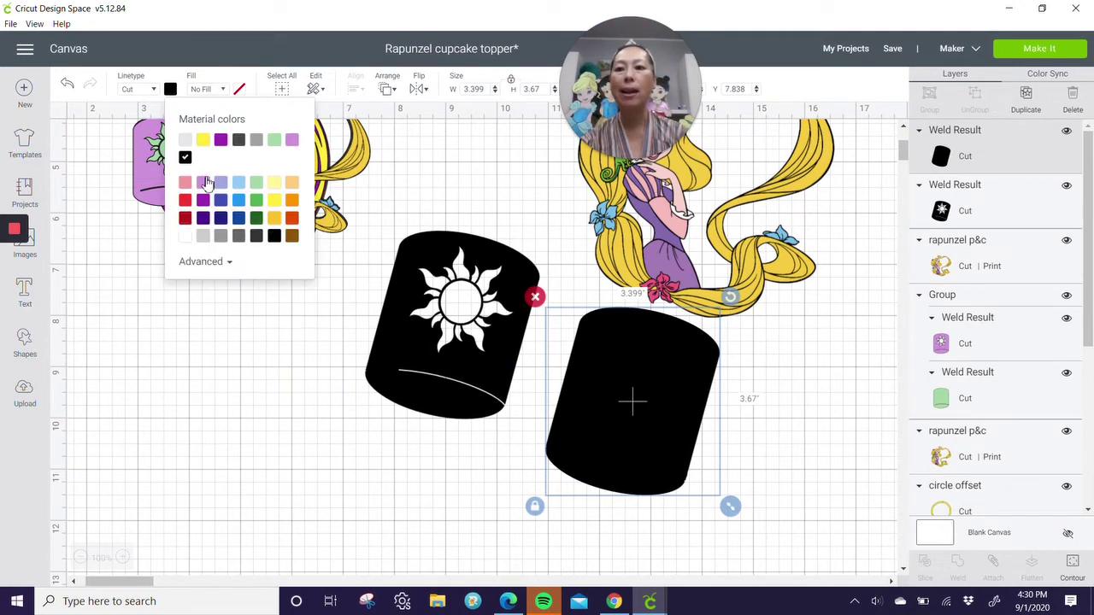
click(208, 237)
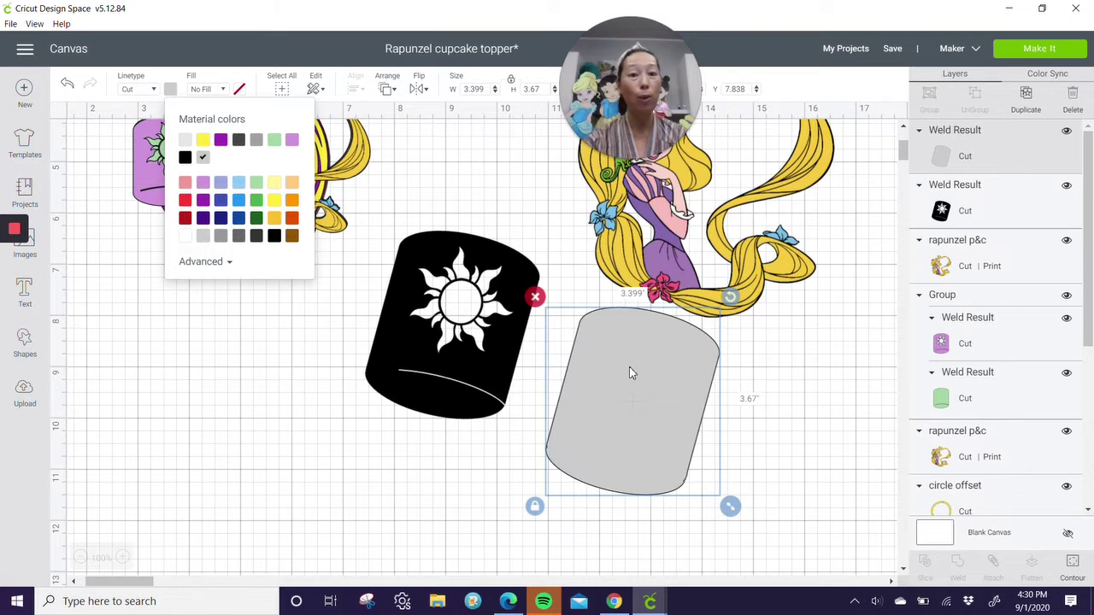
click(381, 350)
click(387, 78)
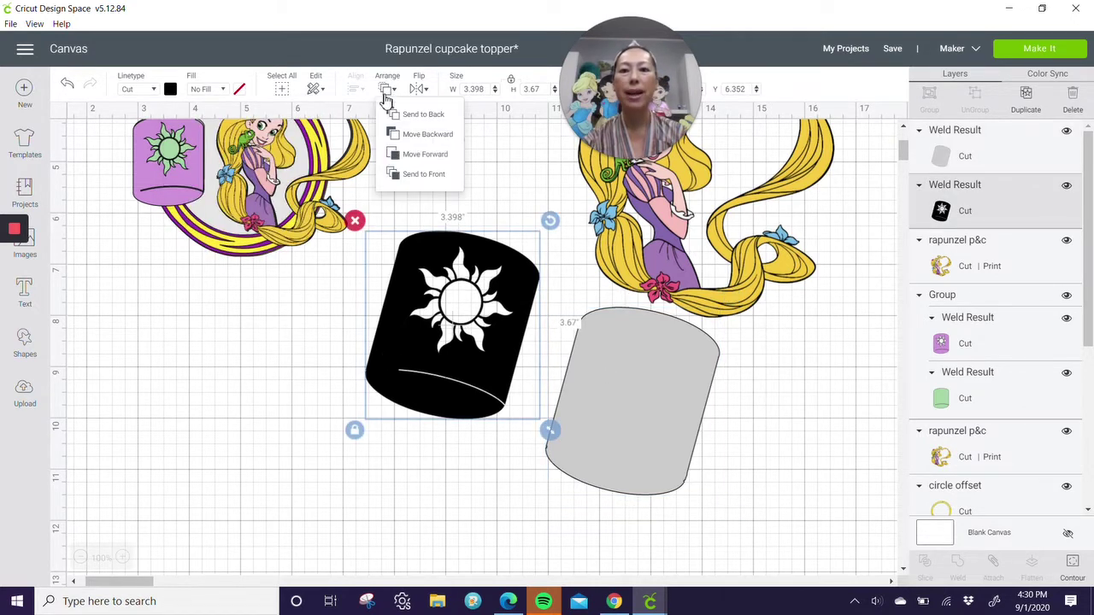
click(408, 175)
drag(453, 293, 615, 361)
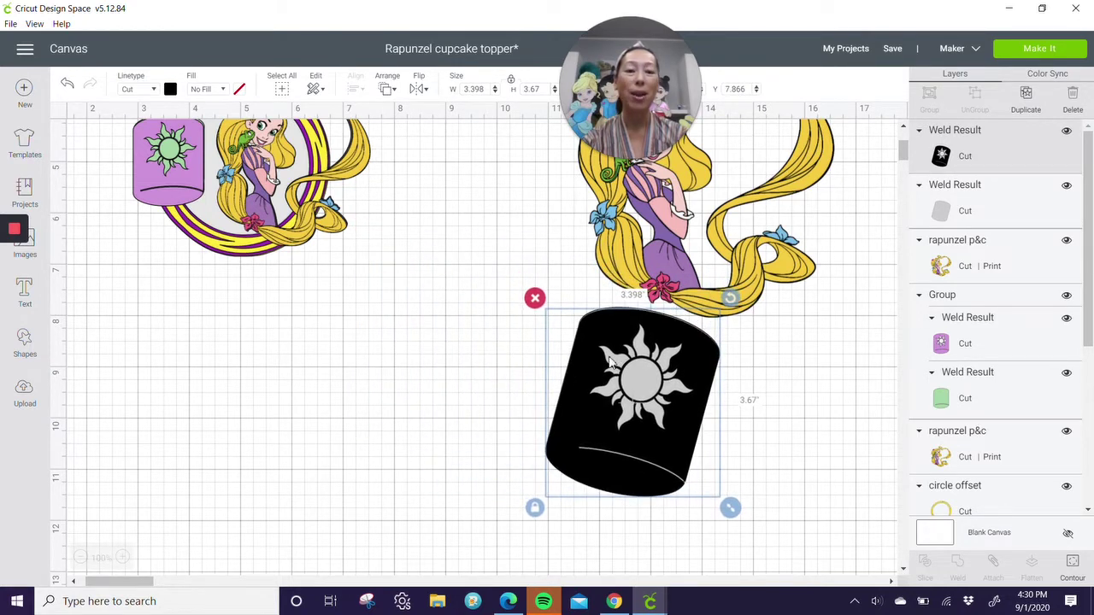
click(488, 349)
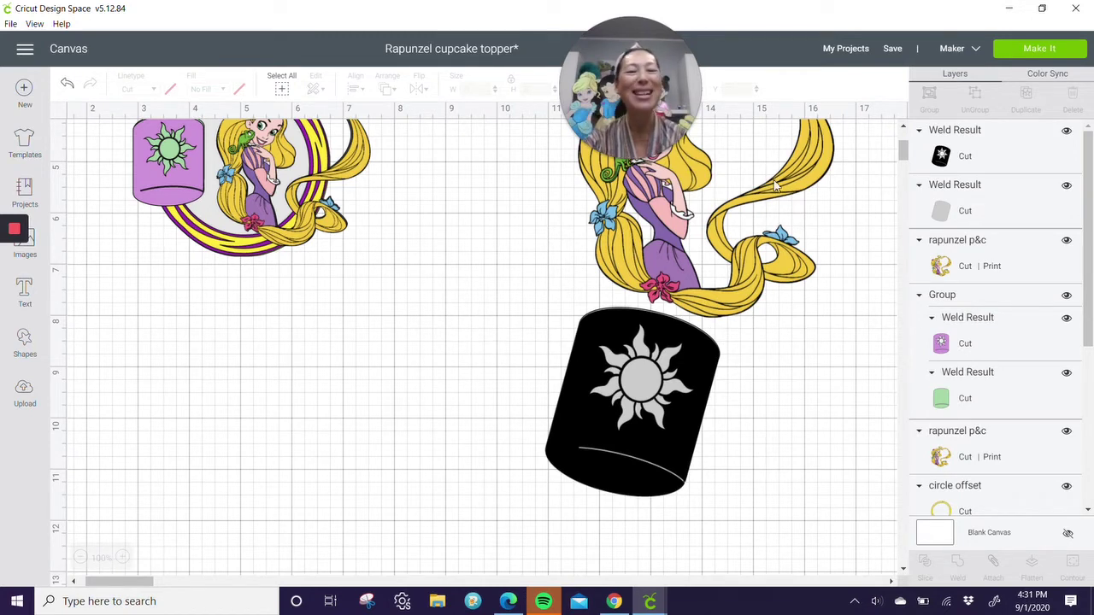
Centre the two stacked lantern pieces on each other and group them
drag(518, 404, 846, 560)
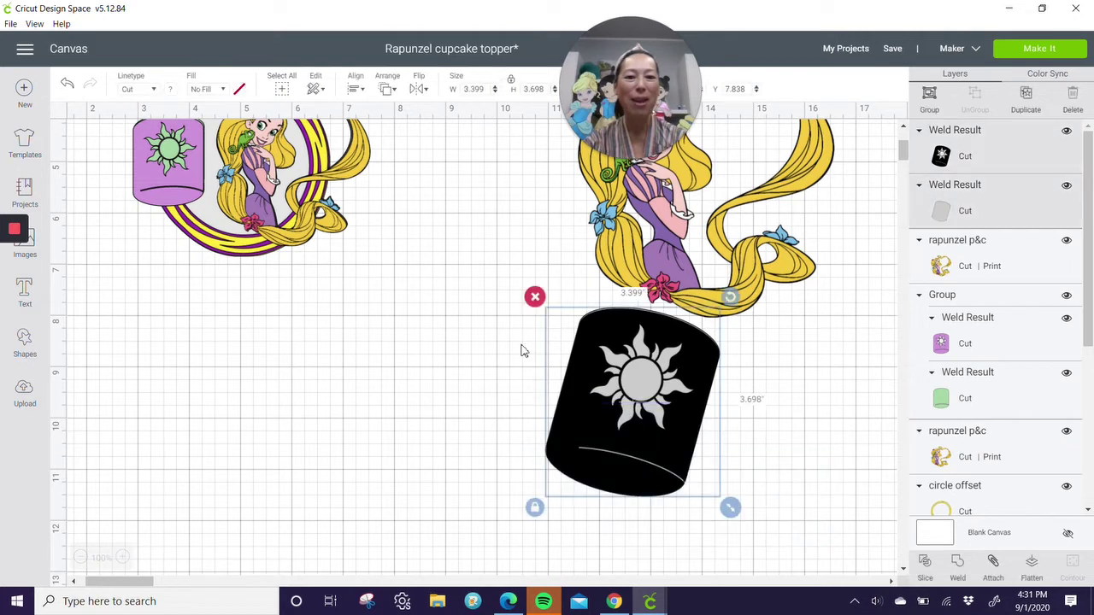
click(352, 89)
click(406, 252)
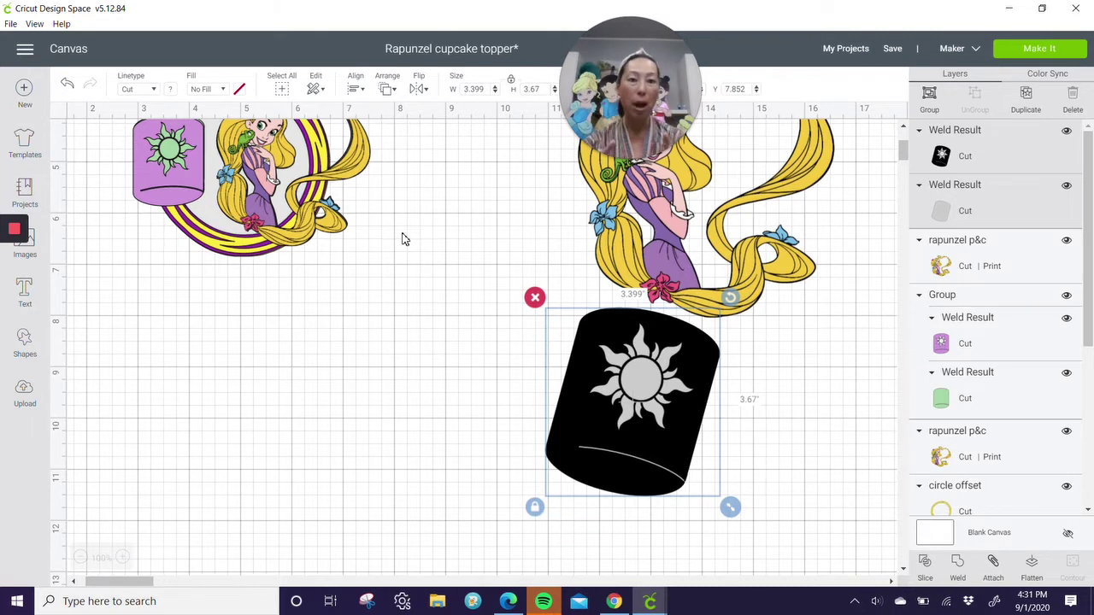
click(929, 94)
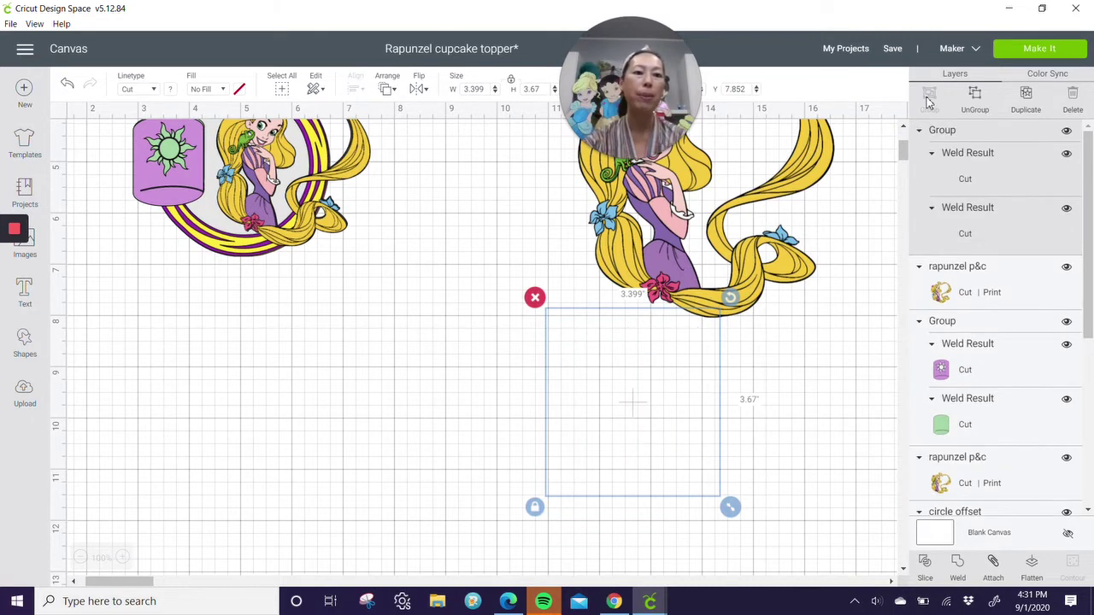
Shrink the lantern group to 1.765 × 1.906 in and place it above, between the two images
drag(636, 403, 503, 408)
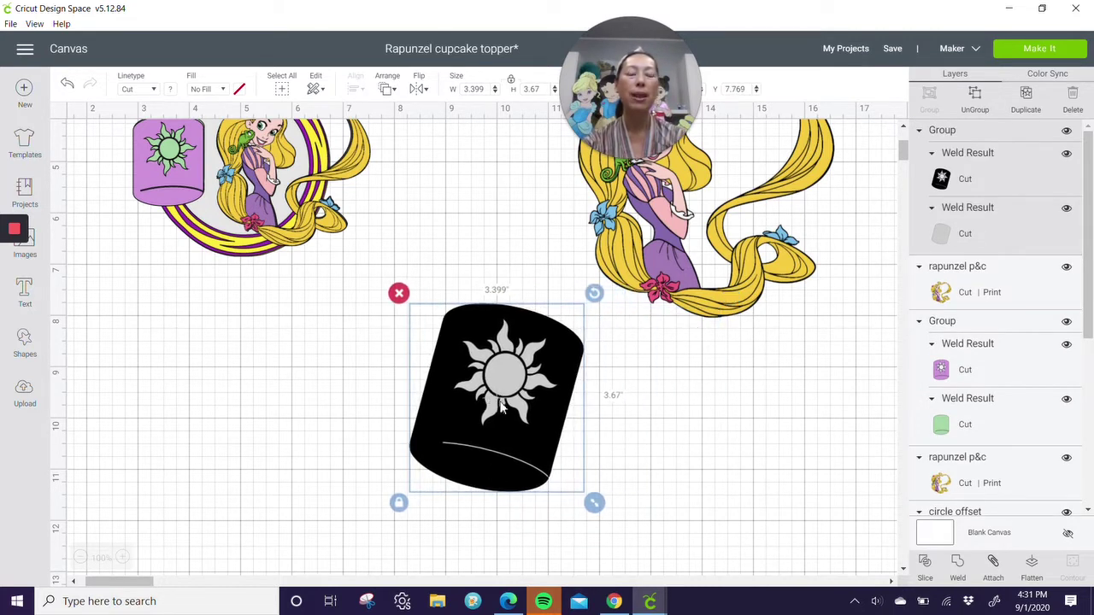
drag(594, 502, 511, 413)
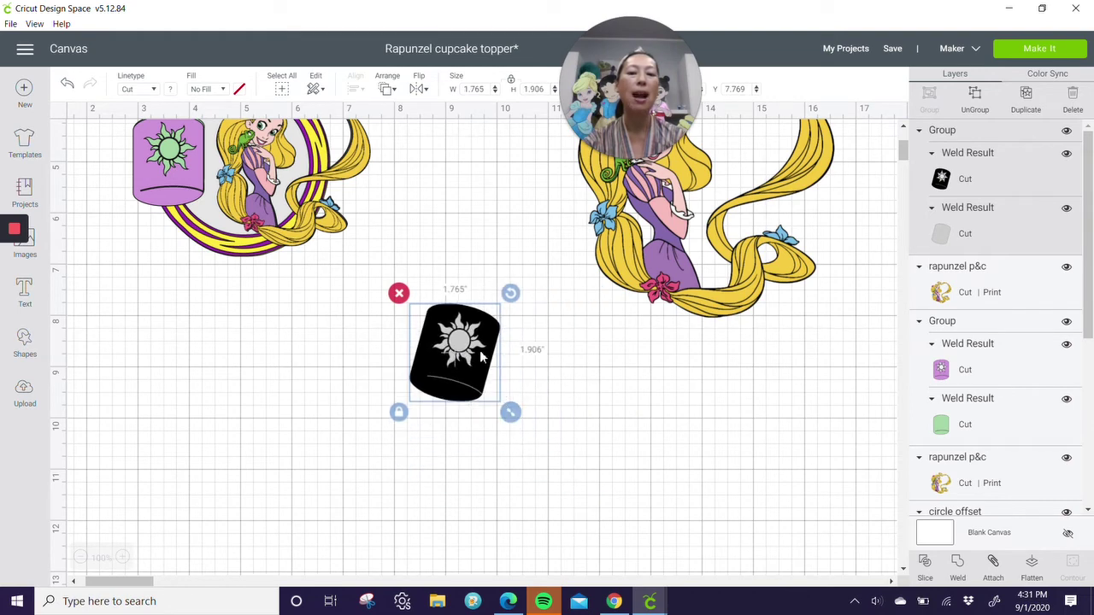
drag(459, 340, 505, 232)
scroll(499, 254, up, 1)
scroll(500, 255, up, 1)
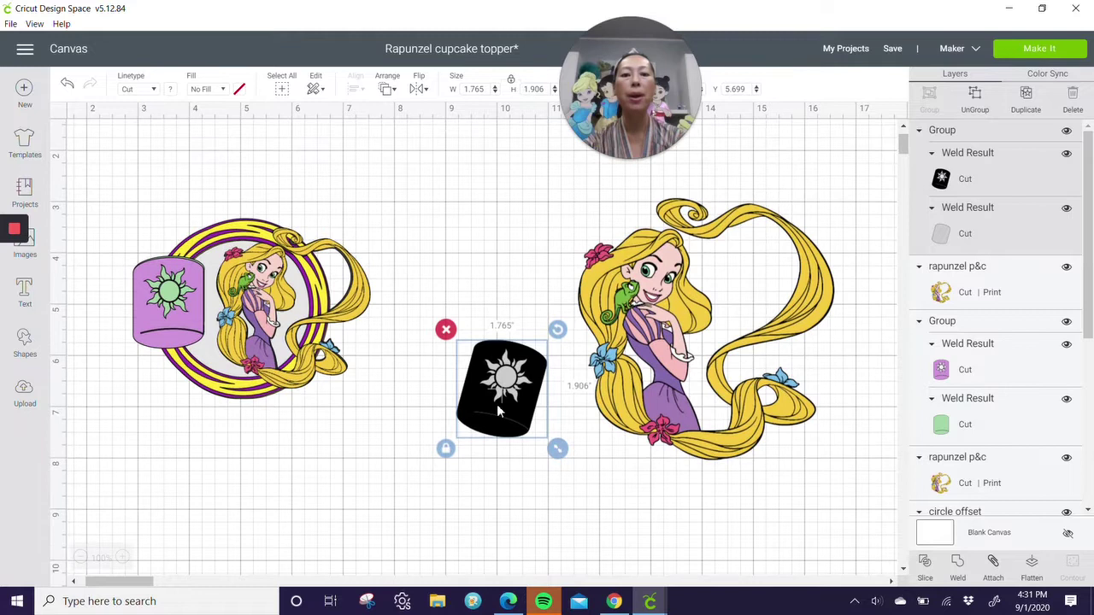
drag(500, 412, 480, 241)
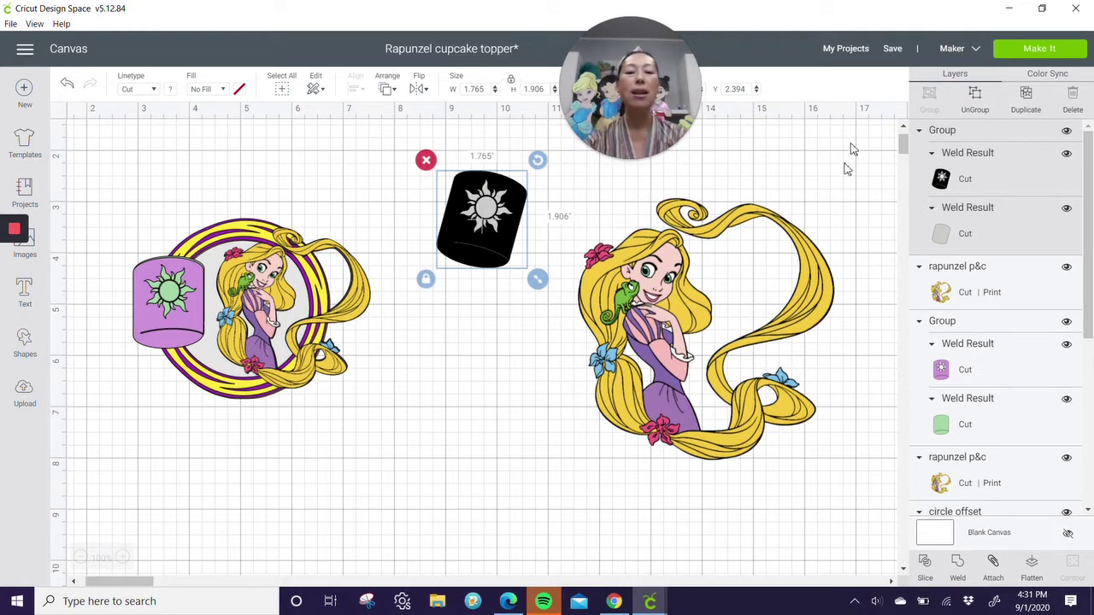
Nudge the right Rapunzel slightly and add a square over her
click(631, 313)
drag(629, 311, 597, 331)
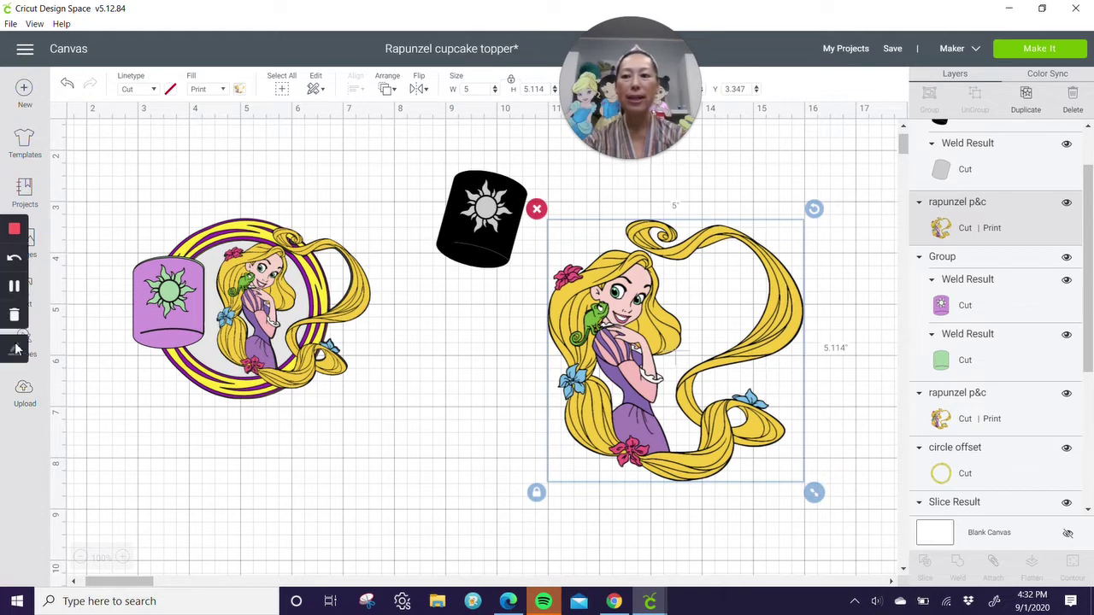
click(25, 340)
click(82, 244)
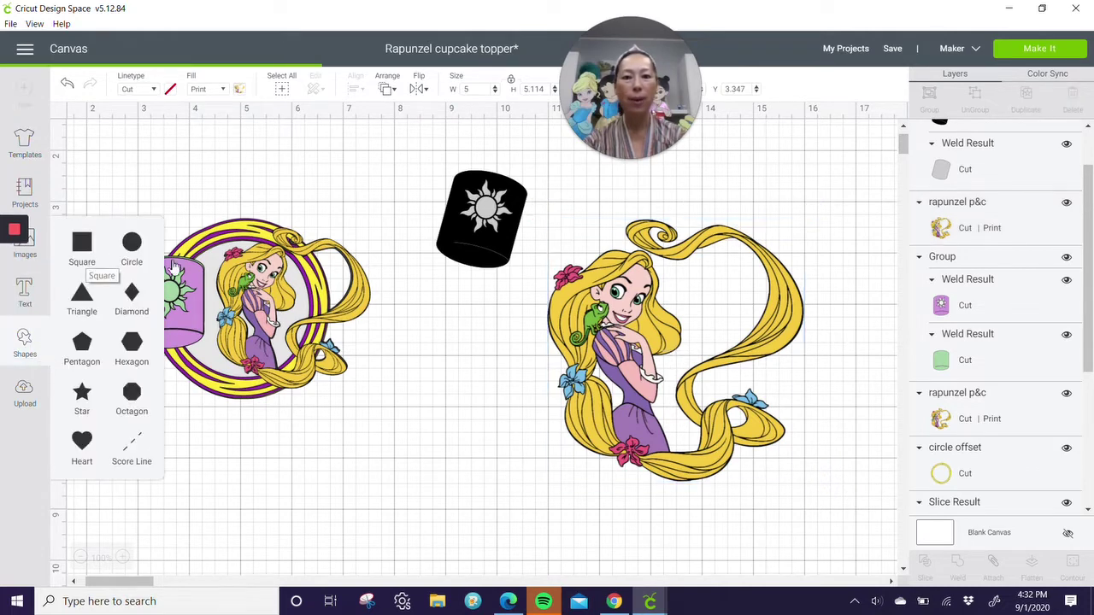
drag(295, 299, 561, 458)
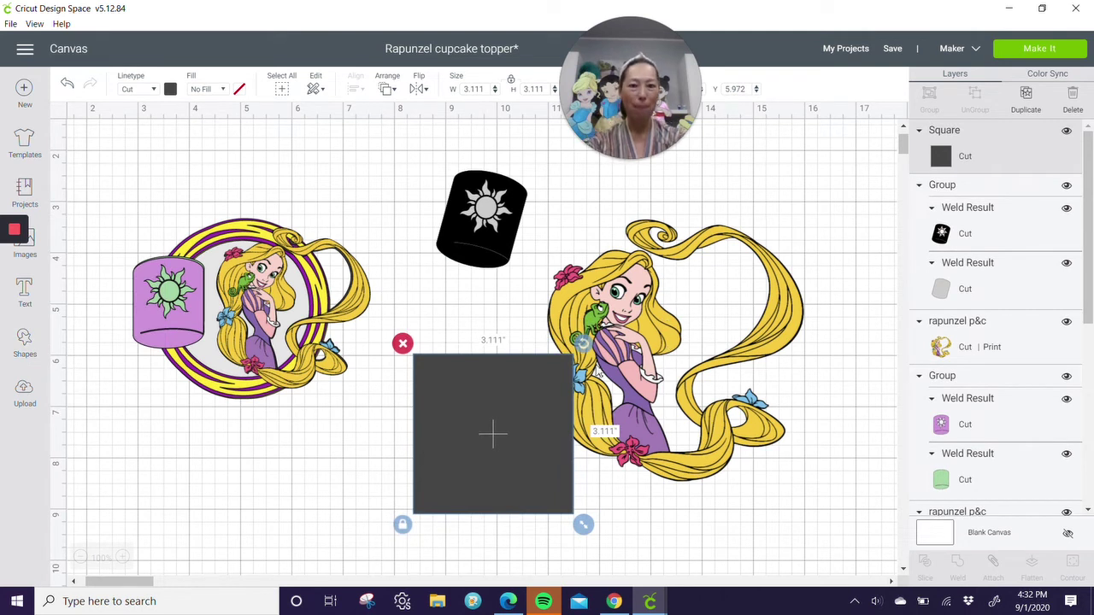
drag(541, 384, 642, 240)
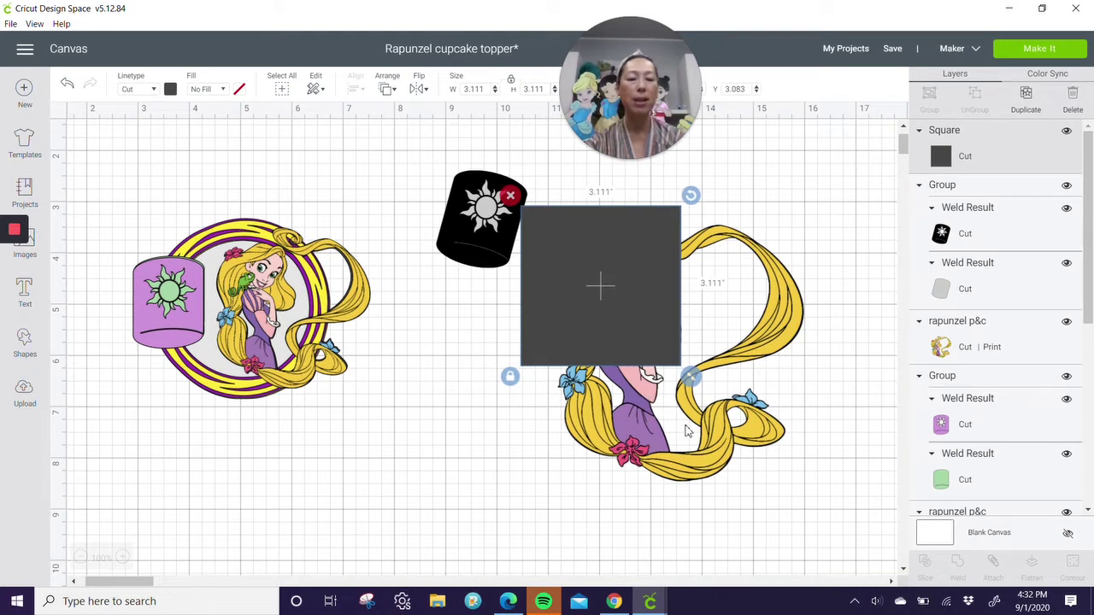
Enlarge the square to 5.819 in so it covers the right Rapunzel
drag(690, 376, 829, 533)
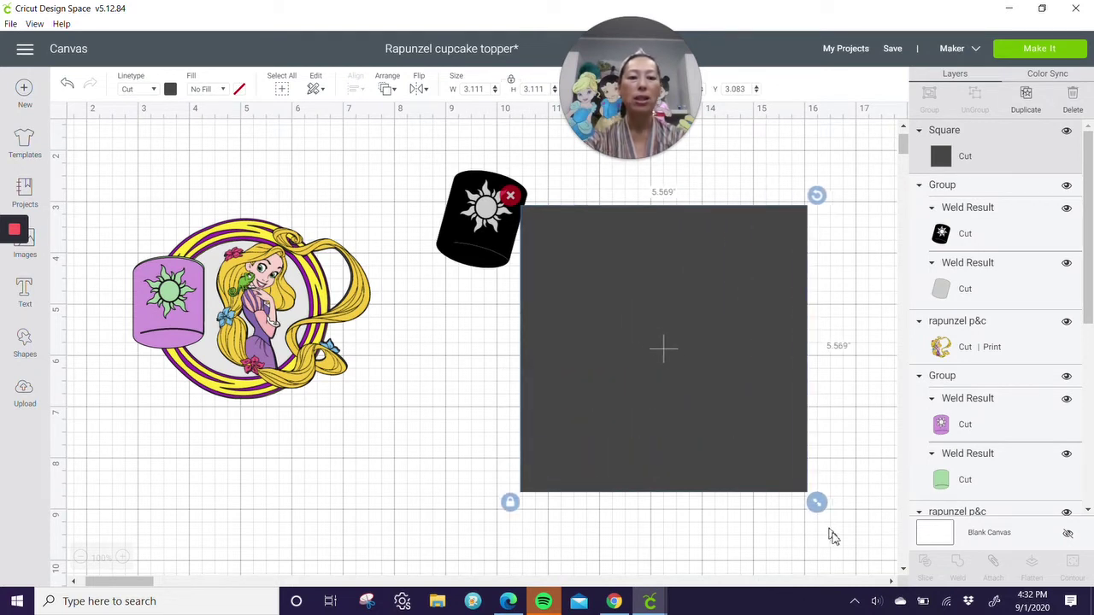
drag(797, 442, 740, 335)
scroll(740, 334, down, 3)
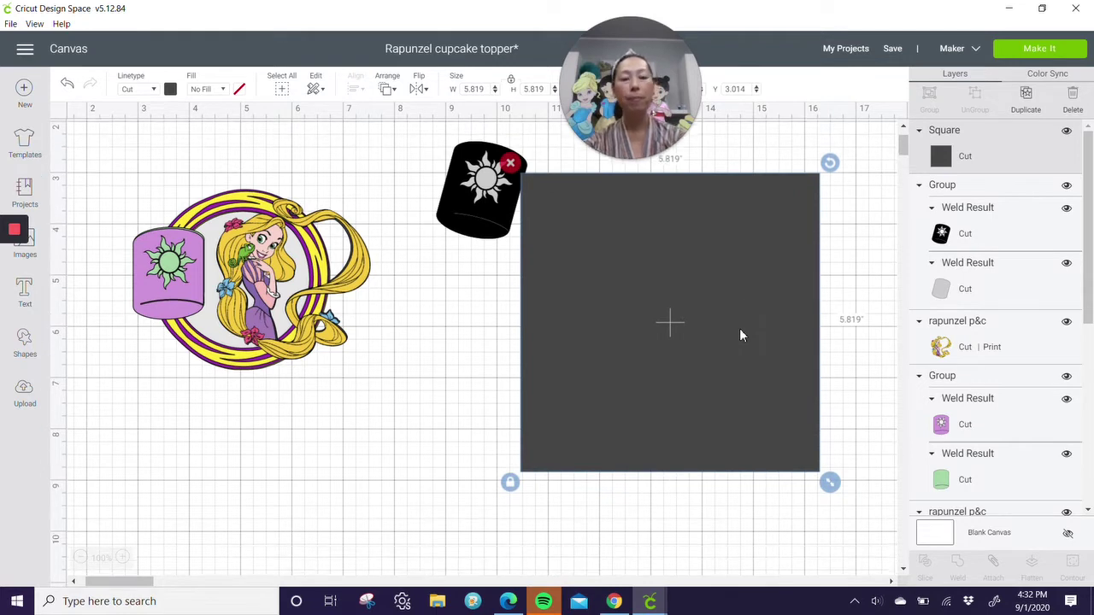
scroll(740, 335, up, 3)
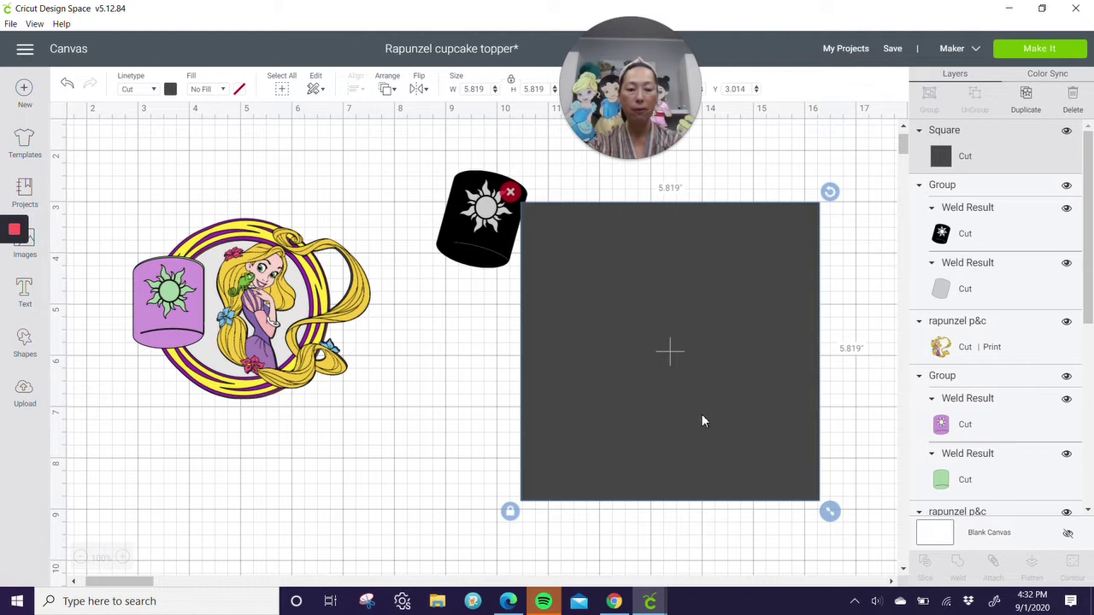
click(779, 539)
Slice Rapunzel's outline out of the square and delete the leftover square piece
drag(716, 488, 641, 317)
click(924, 566)
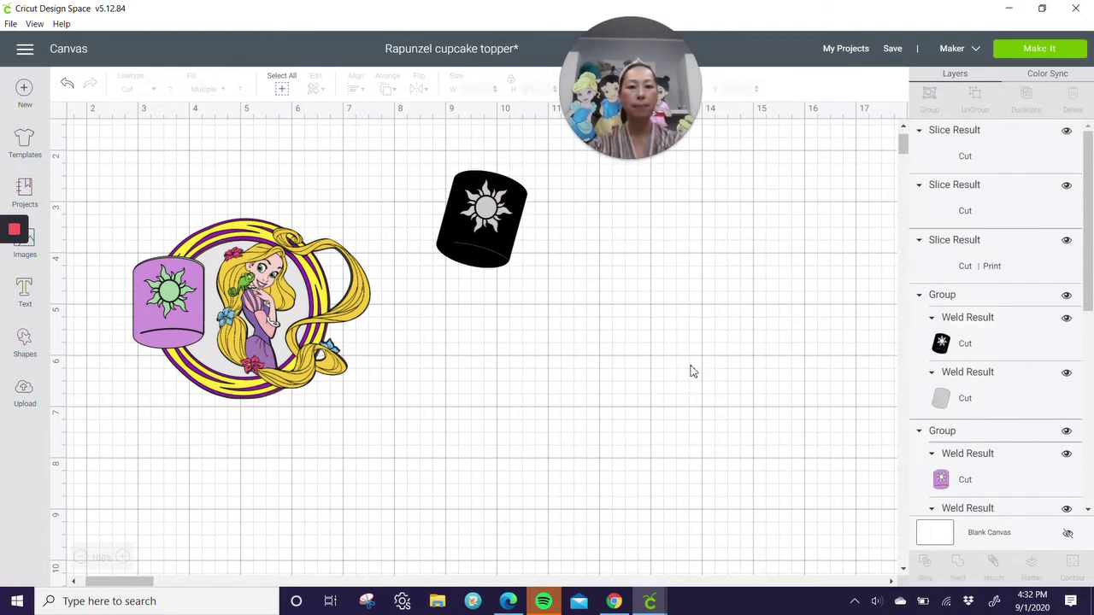
drag(641, 325, 288, 400)
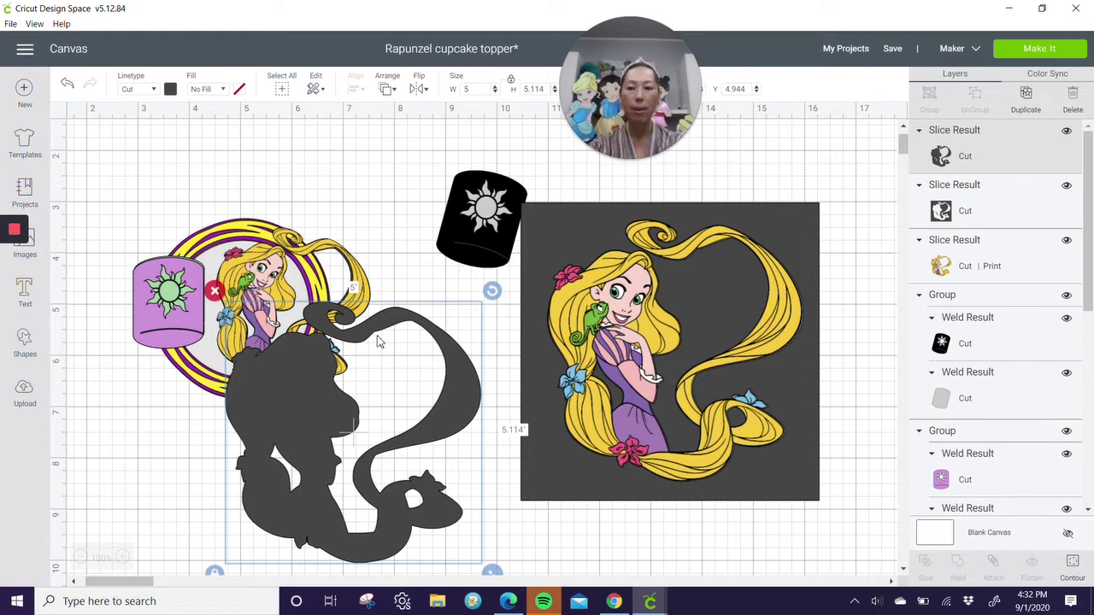
drag(610, 256, 703, 367)
key(Delete)
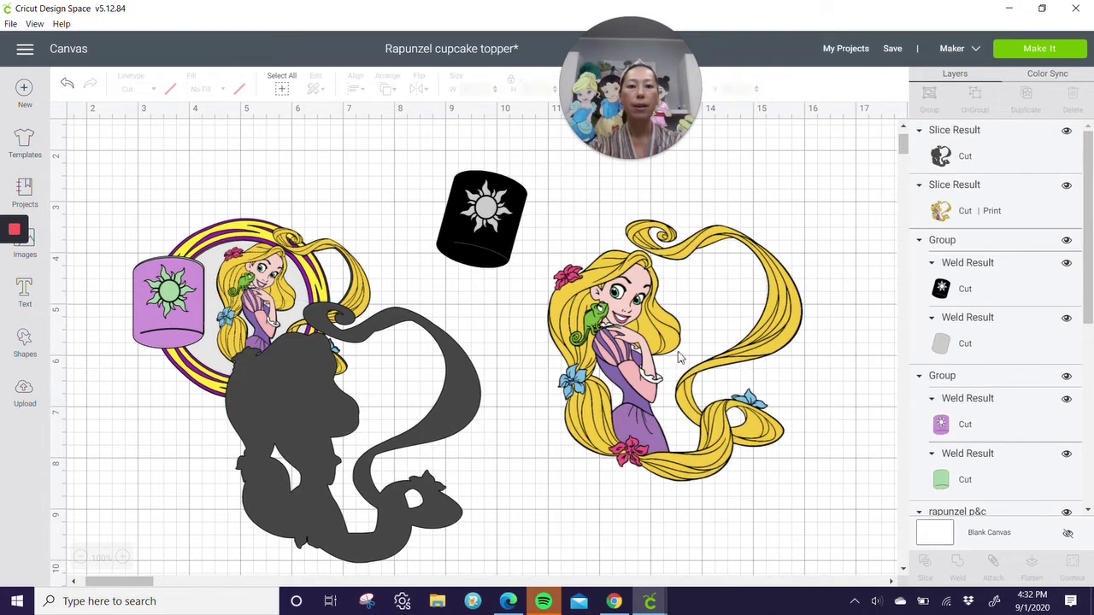
Move the silhouette backward behind the coloured Rapunzel and centre the two together
drag(299, 389, 579, 330)
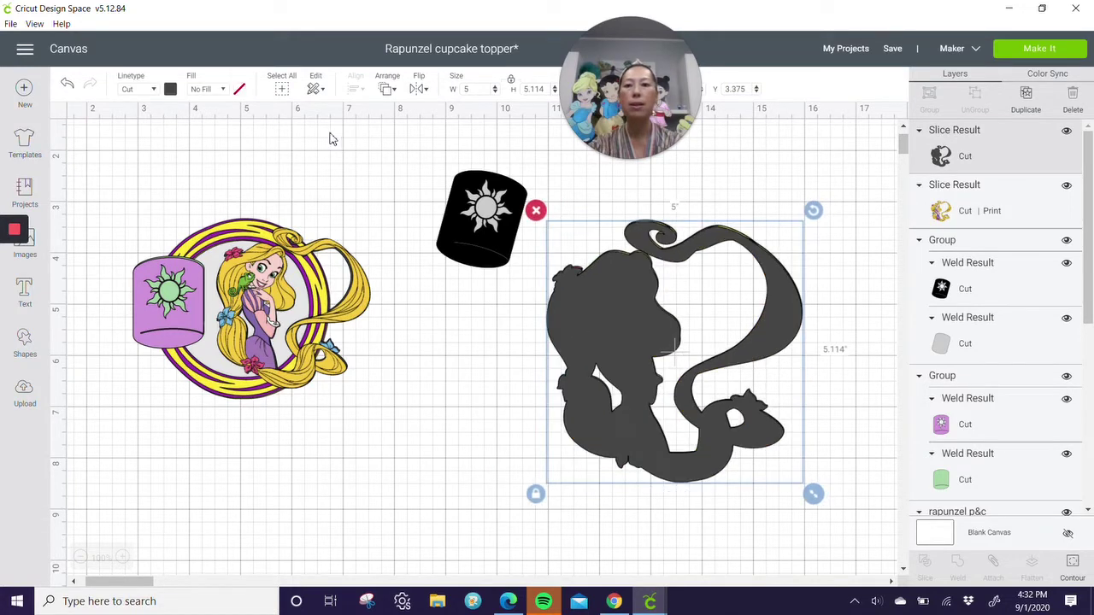
click(386, 89)
click(438, 137)
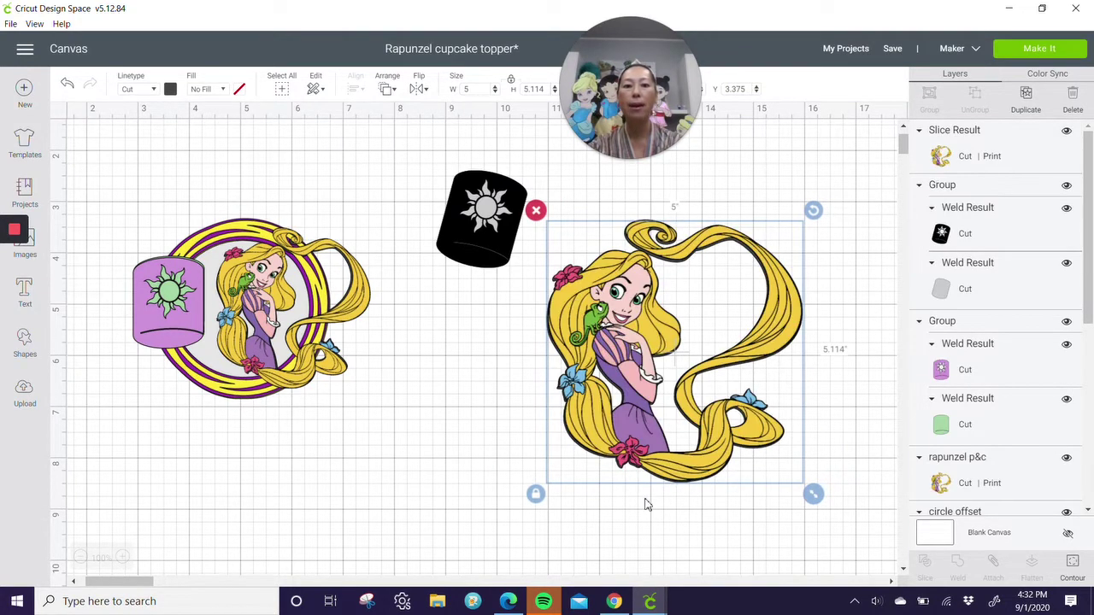
drag(766, 527, 557, 235)
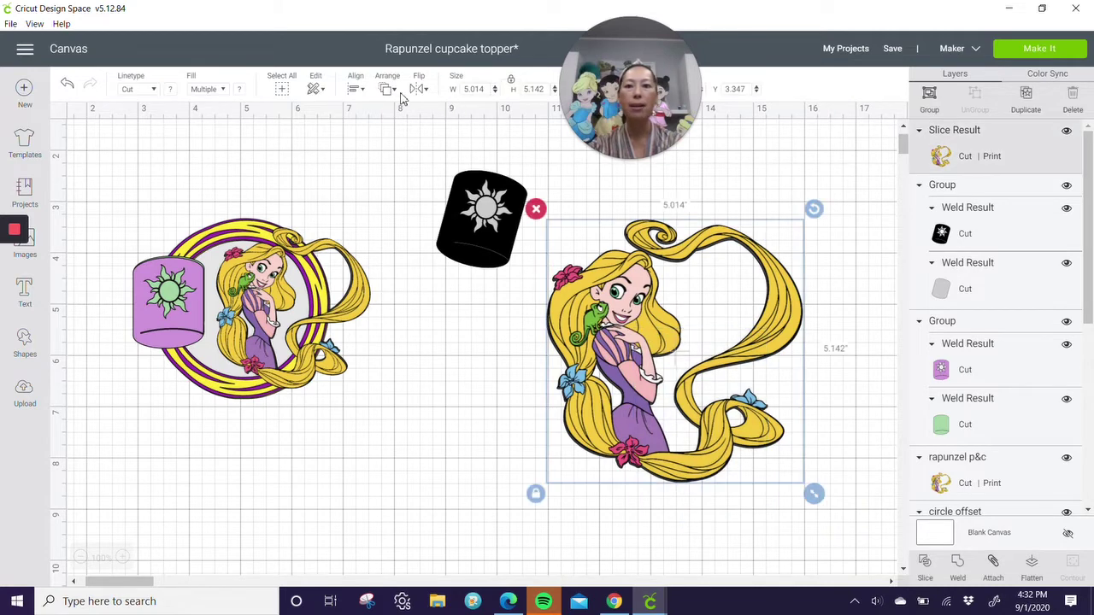
click(351, 94)
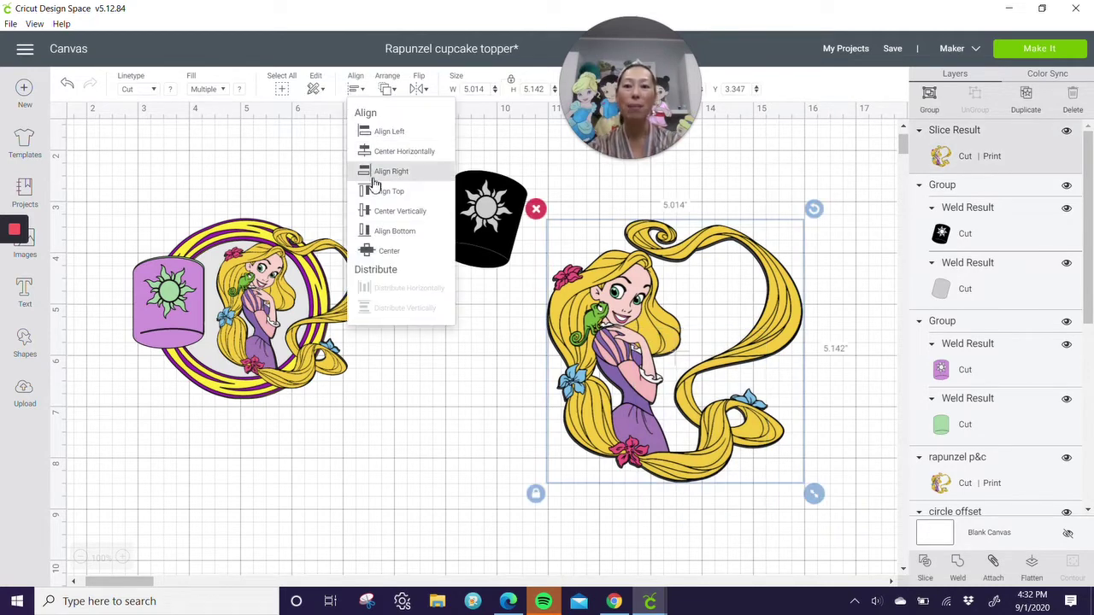
click(392, 248)
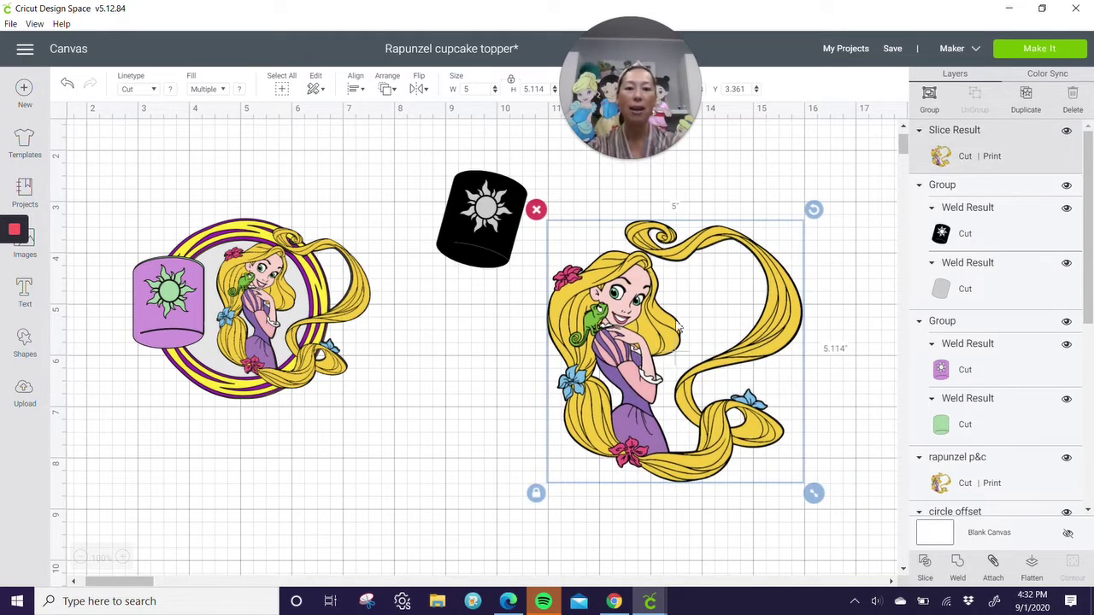
Group the Rapunzel print and dark silhouette backing into one 5 × 5.114 in group
click(930, 96)
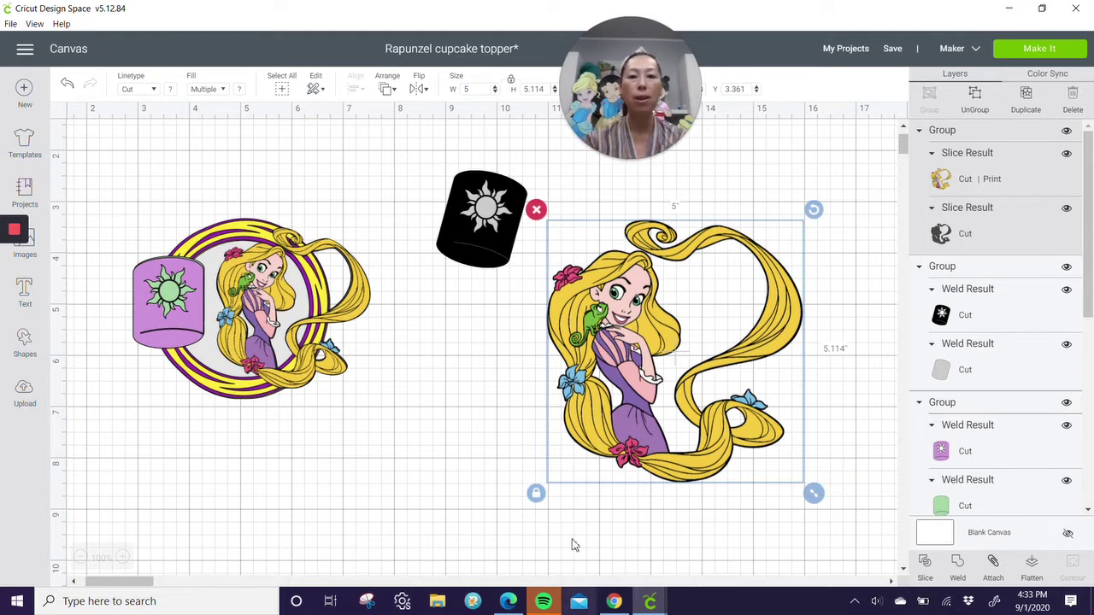
Recolour the sun Weld Result layer light purple and nudge the Rapunzel group up-left
click(459, 227)
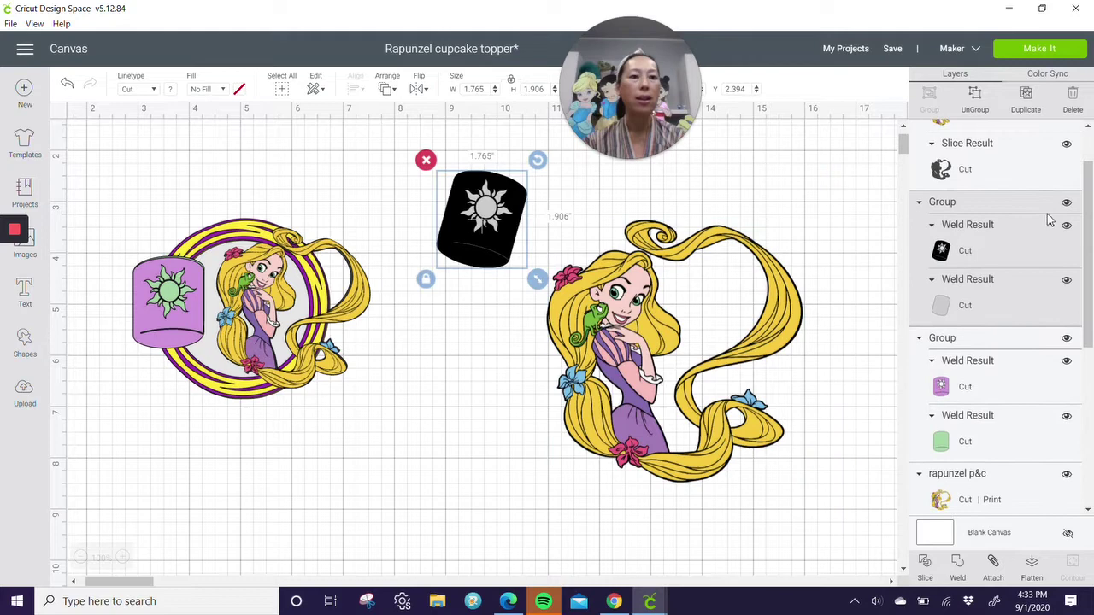
click(963, 245)
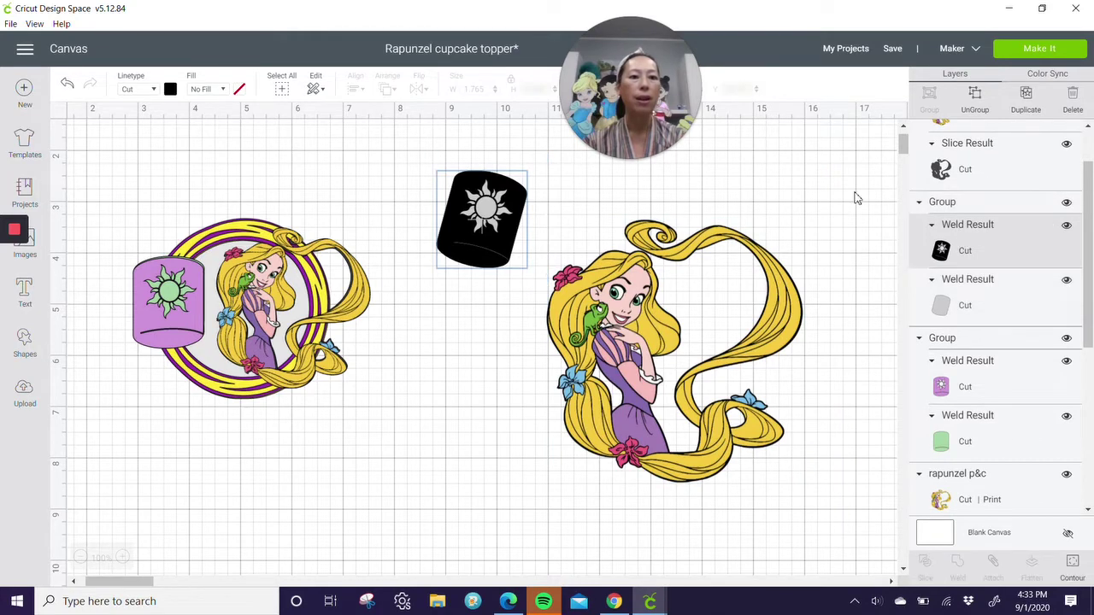
click(170, 90)
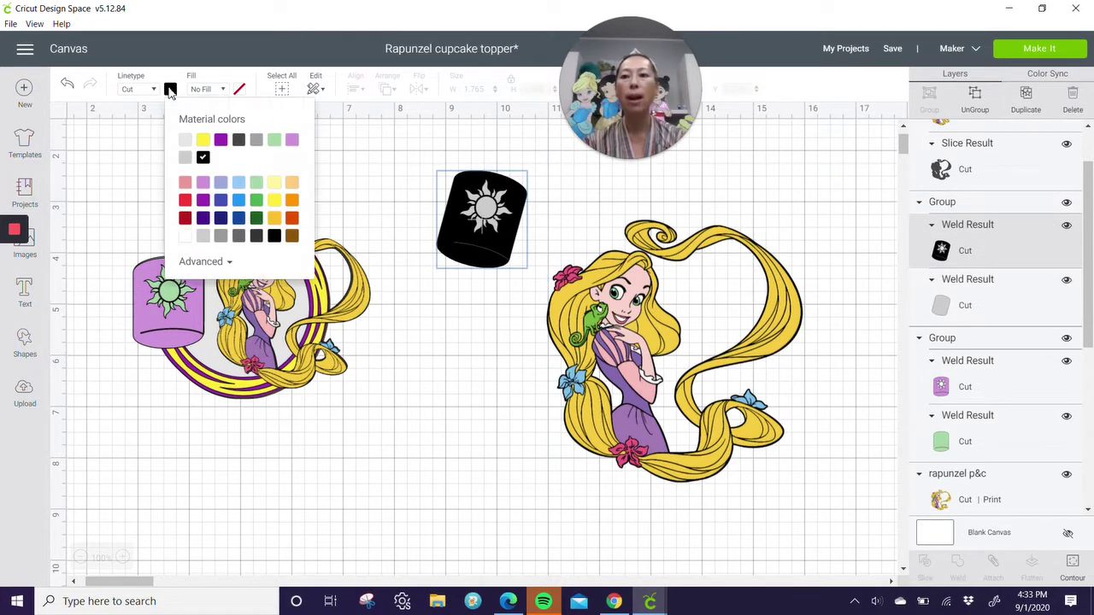
click(291, 141)
click(469, 373)
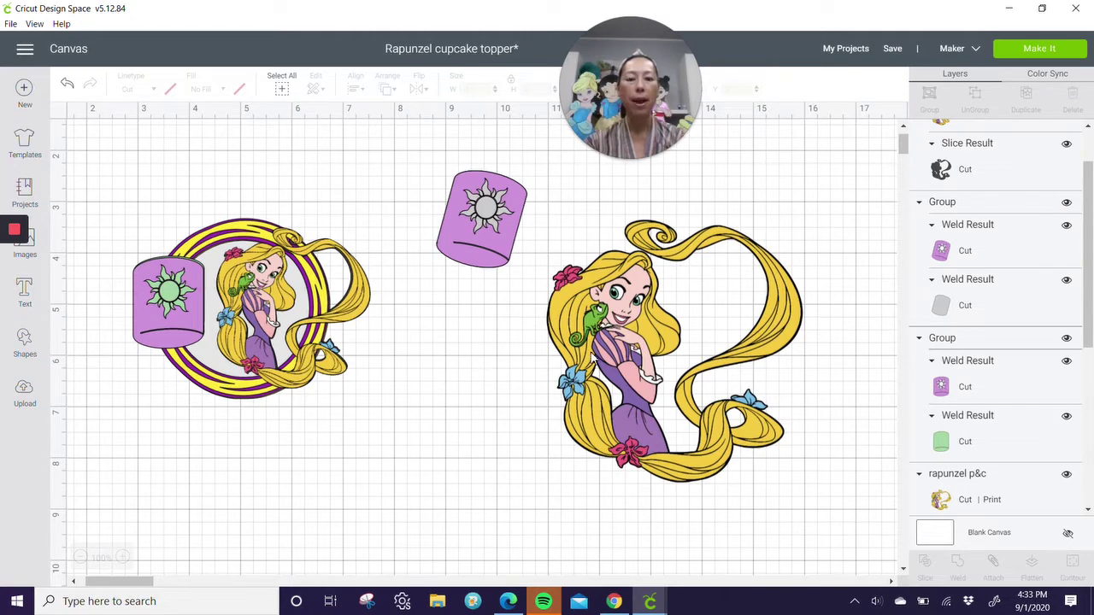
drag(596, 313, 583, 280)
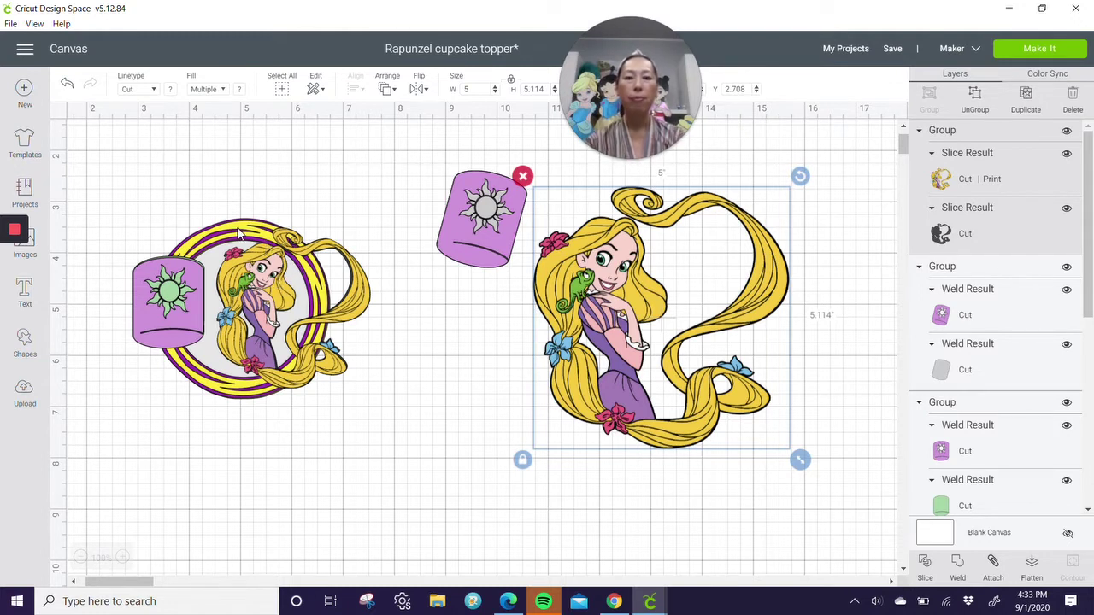
Insert the uploaded pink circle-offset ring image from the full uploads list onto the canvas
click(31, 396)
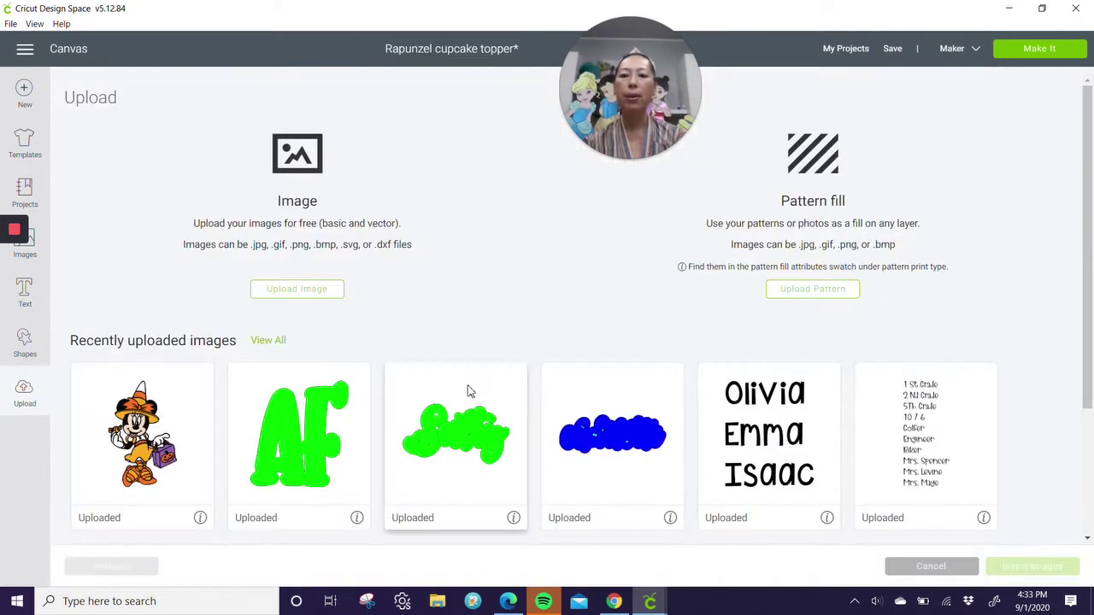
click(281, 342)
scroll(526, 336, down, 1)
scroll(525, 336, down, 10)
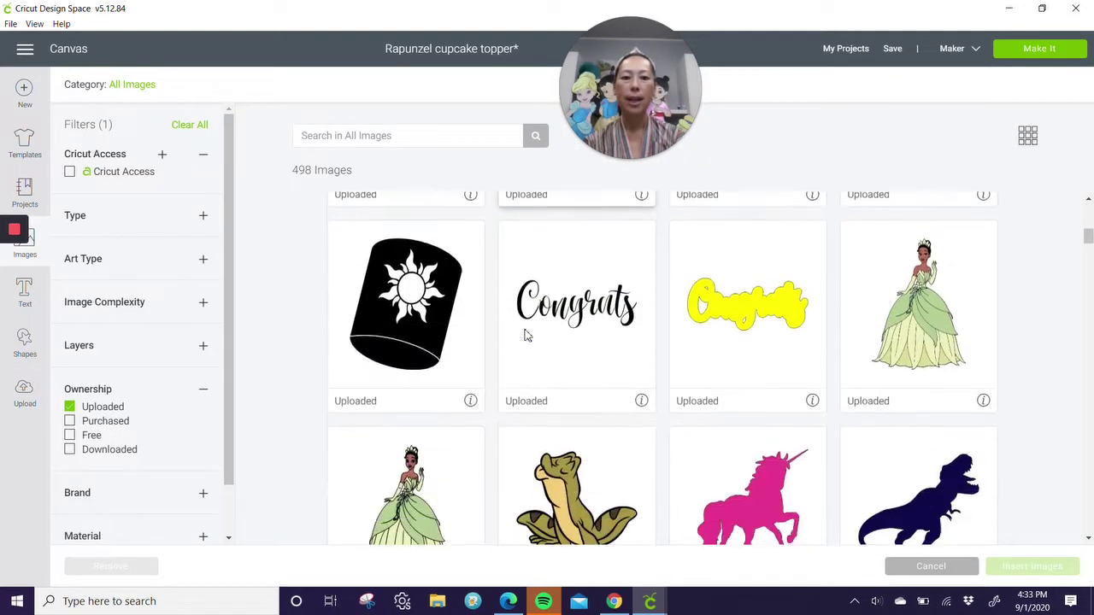
scroll(526, 335, down, 10)
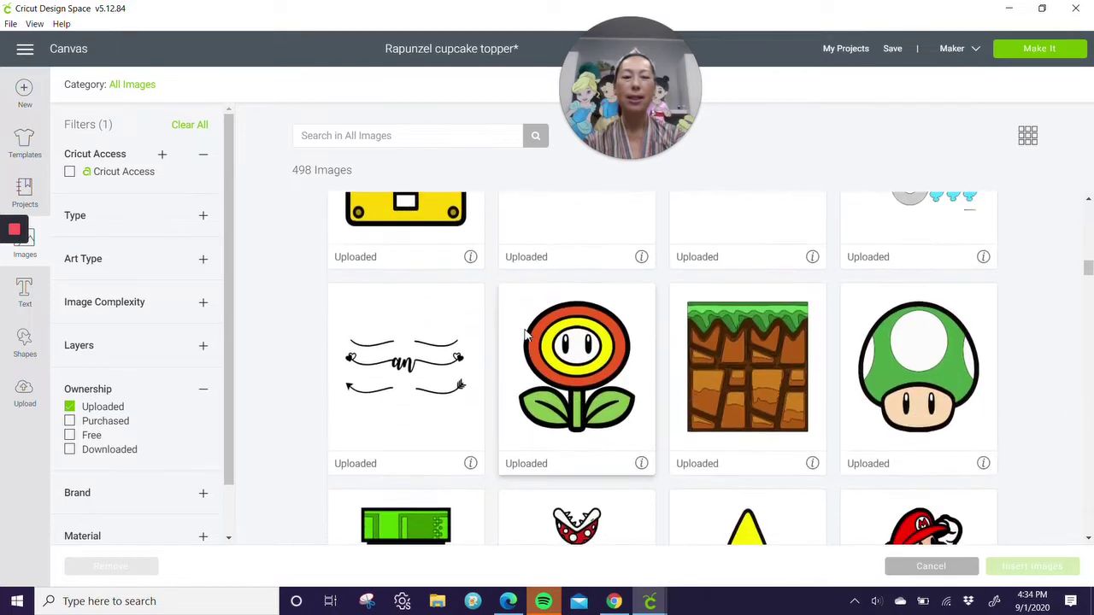
scroll(526, 336, down, 5)
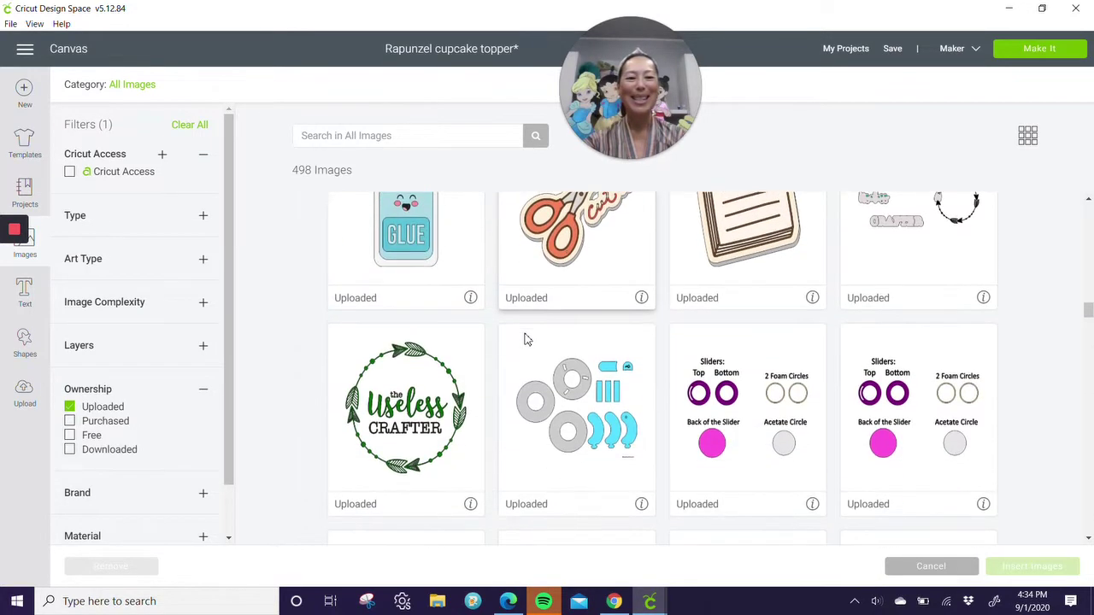
scroll(525, 339, down, 10)
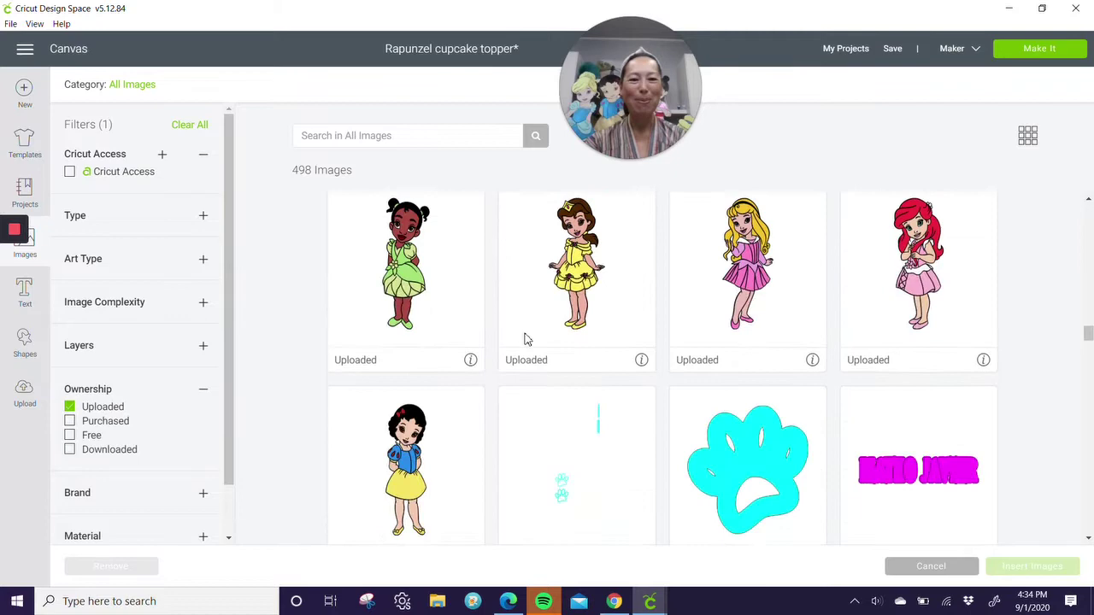
scroll(527, 339, down, 5)
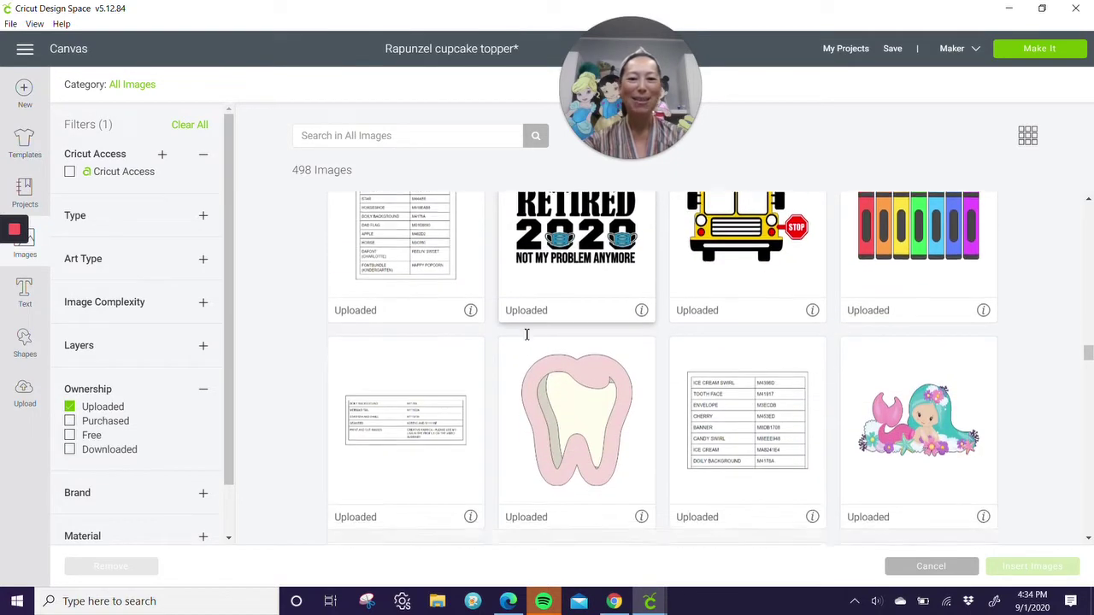
scroll(526, 339, down, 4)
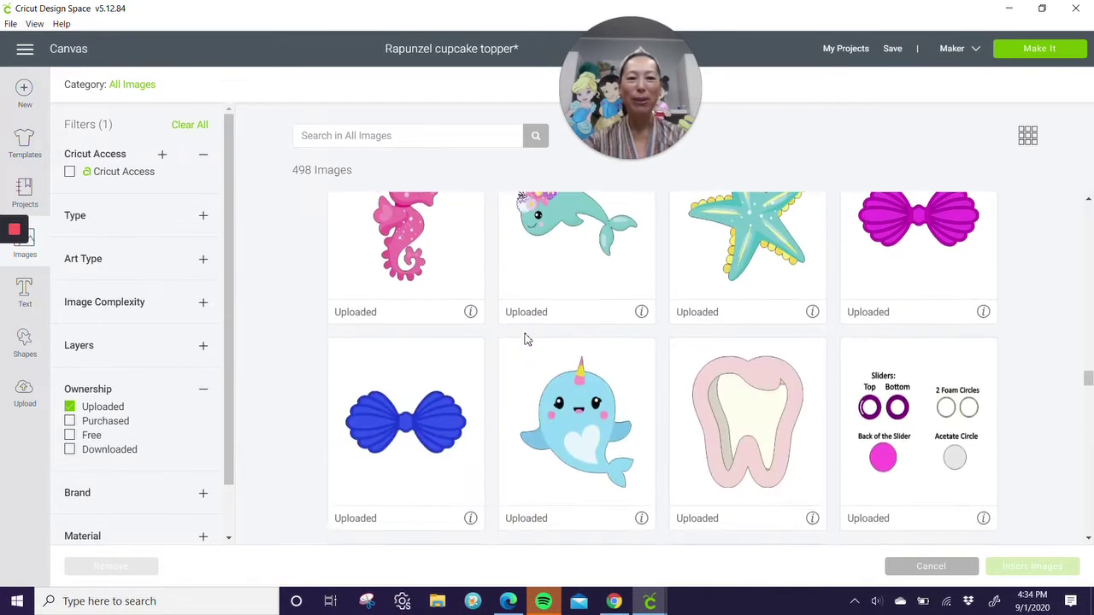
scroll(525, 339, down, 5)
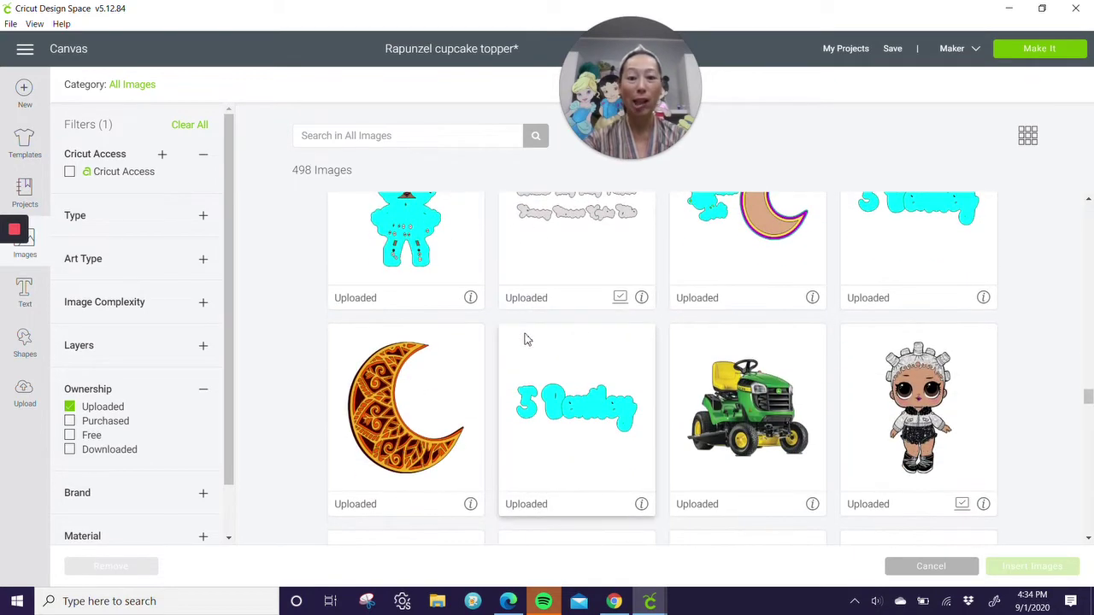
scroll(525, 339, down, 8)
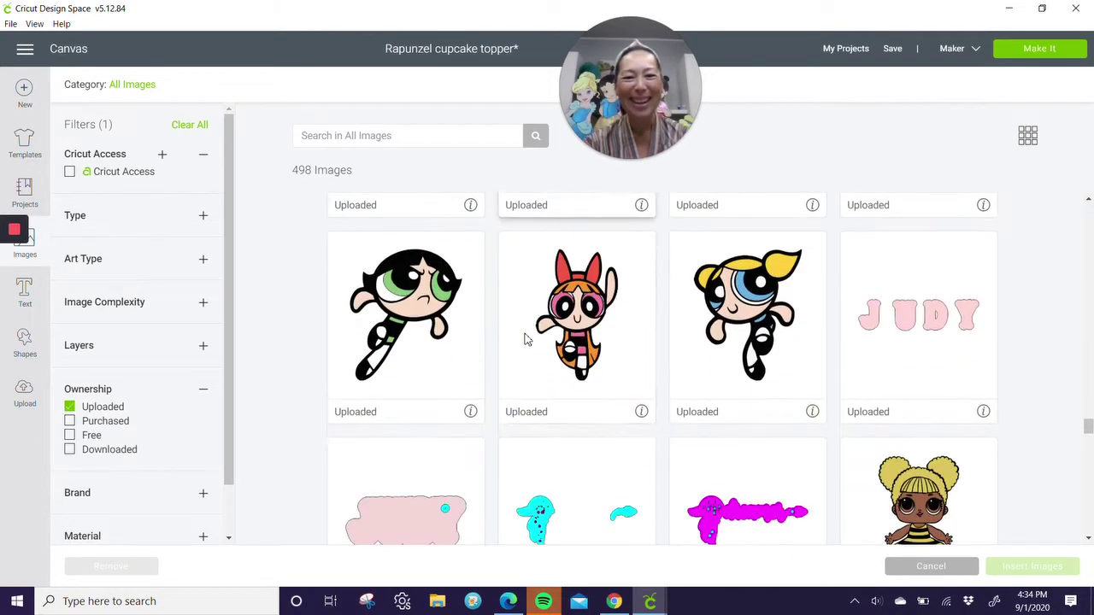
scroll(525, 339, down, 6)
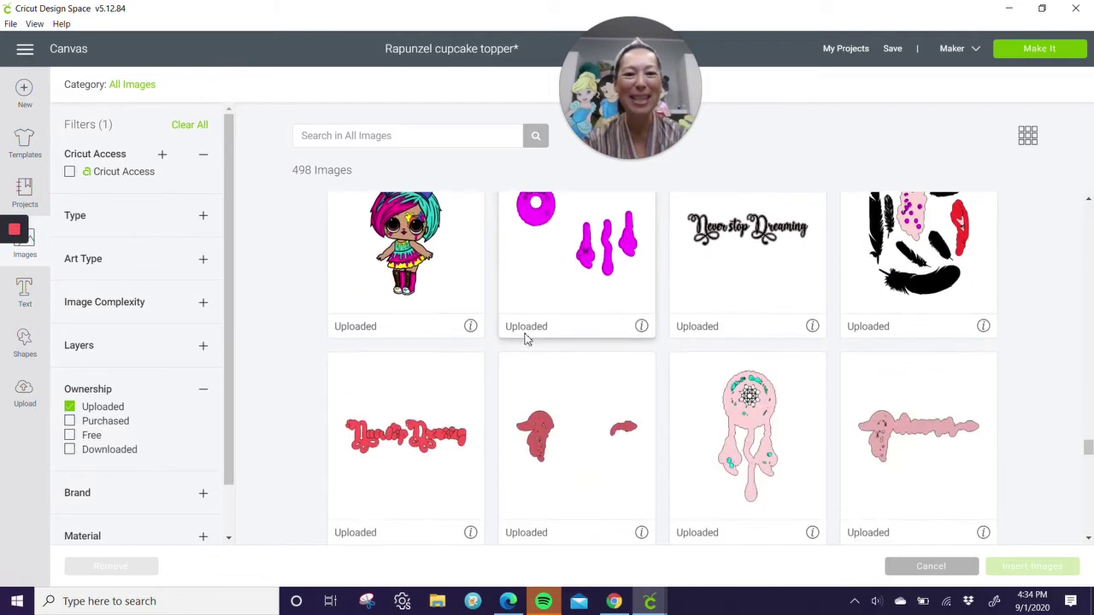
scroll(525, 339, down, 6)
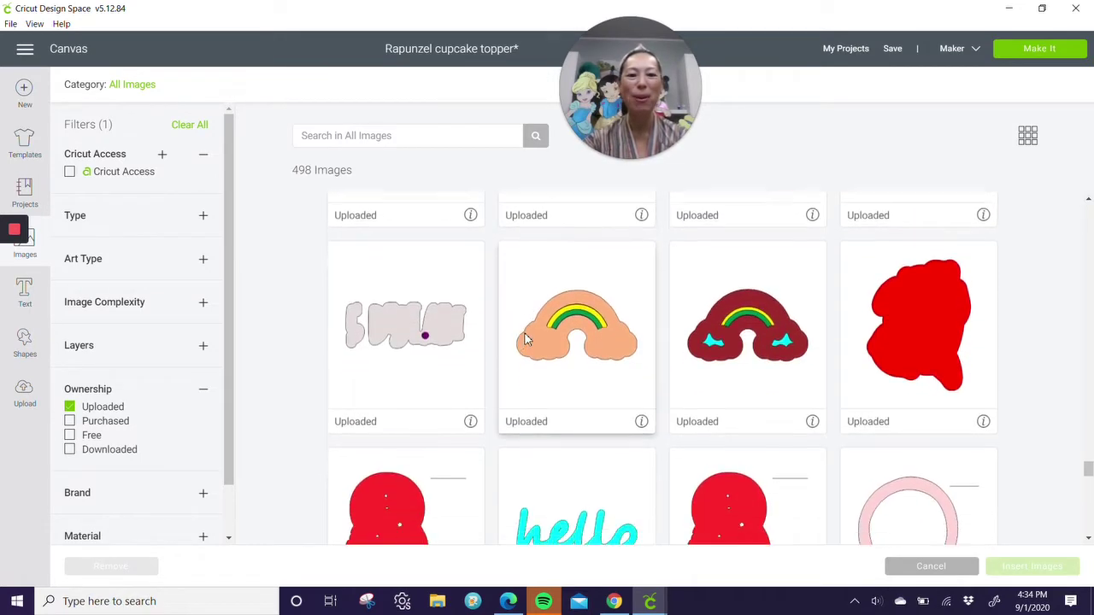
scroll(525, 340, down, 3)
click(887, 376)
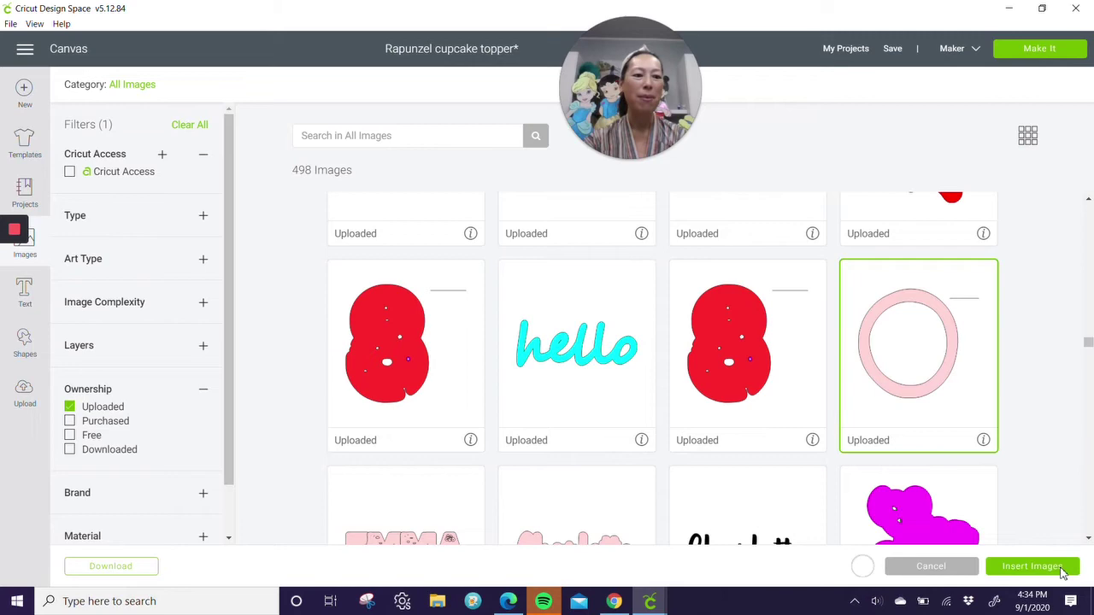
click(1062, 572)
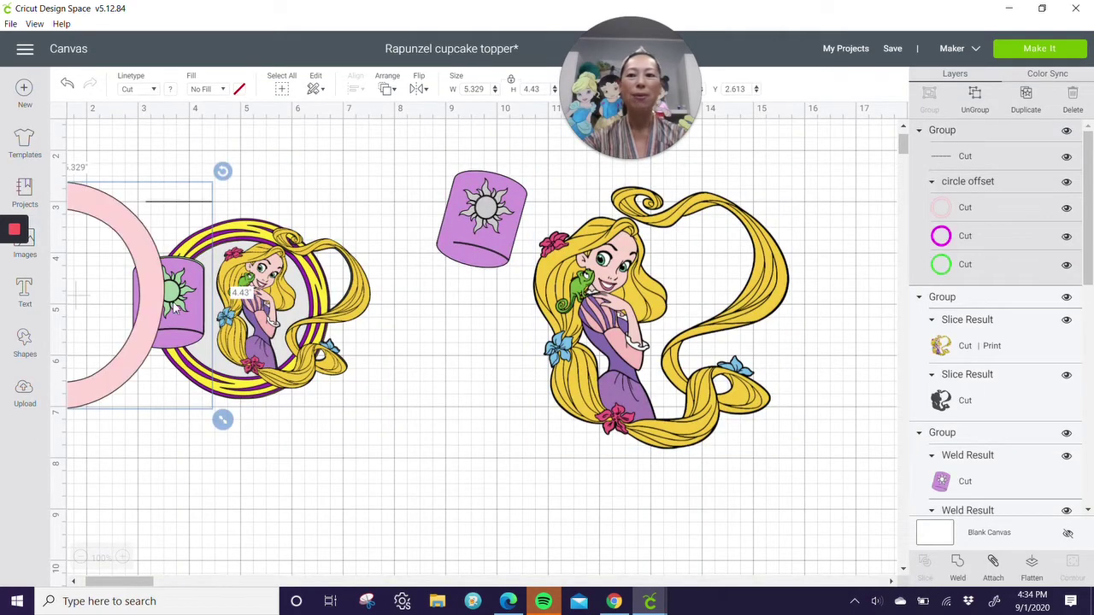
Move the pink circle below Rapunzel and delete its stray line piece
drag(184, 335, 551, 537)
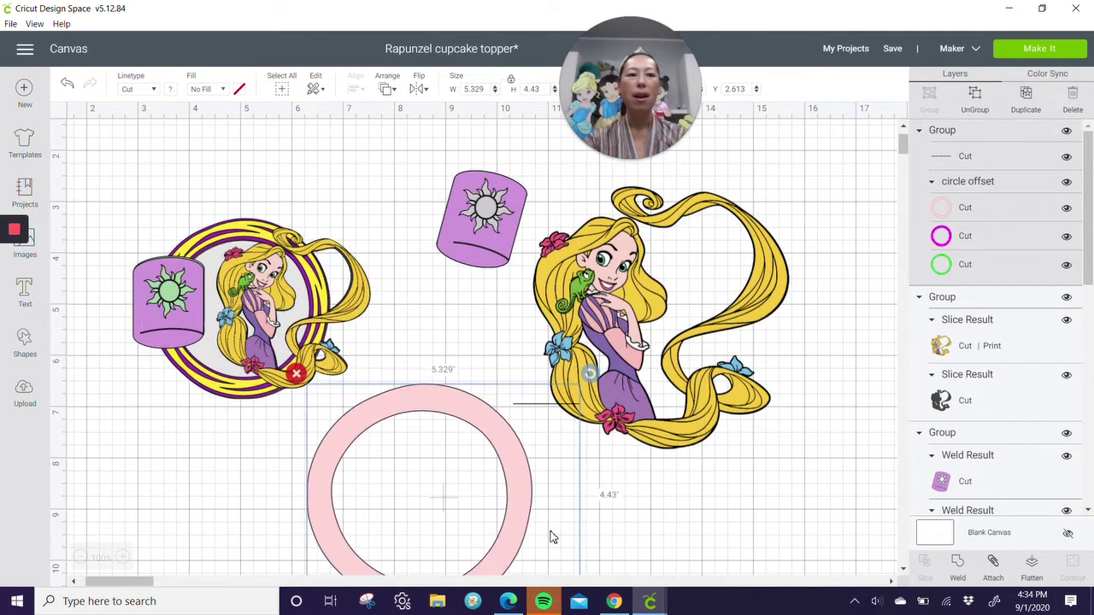
click(974, 101)
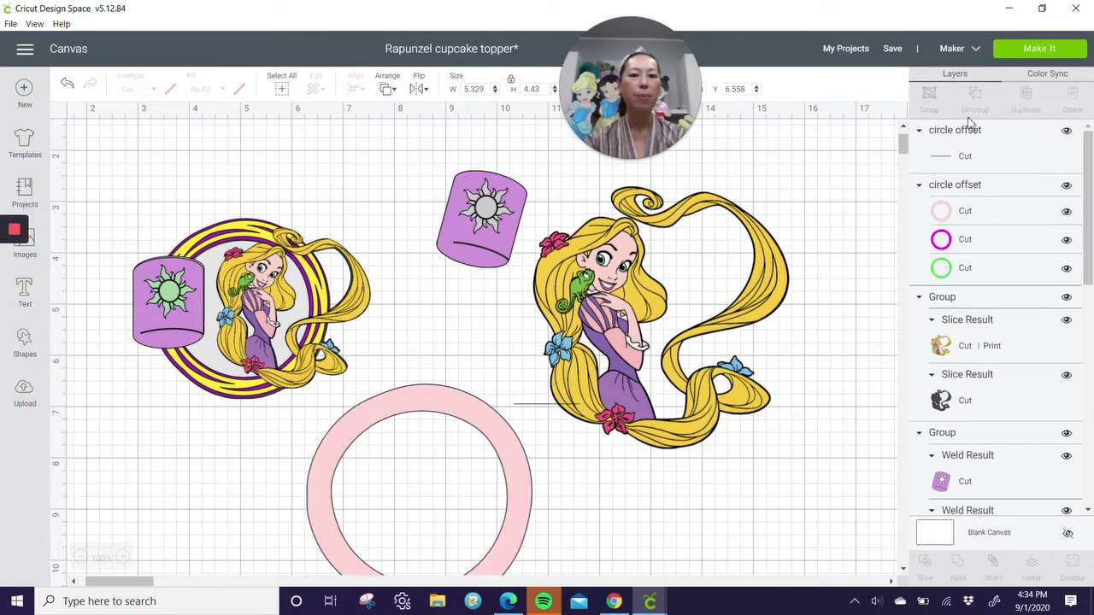
click(969, 142)
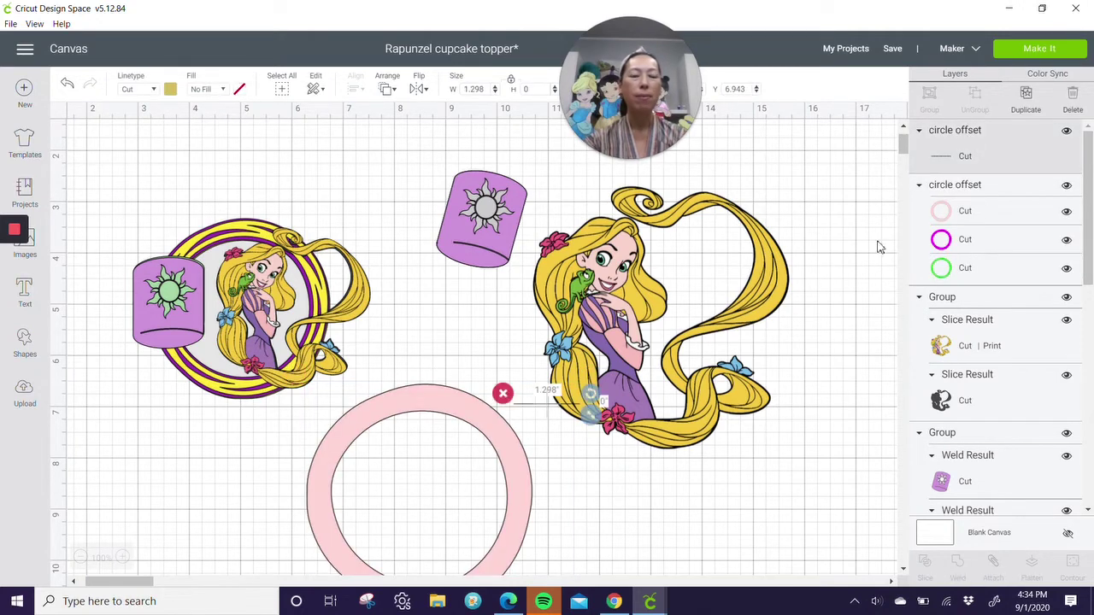
key(Delete)
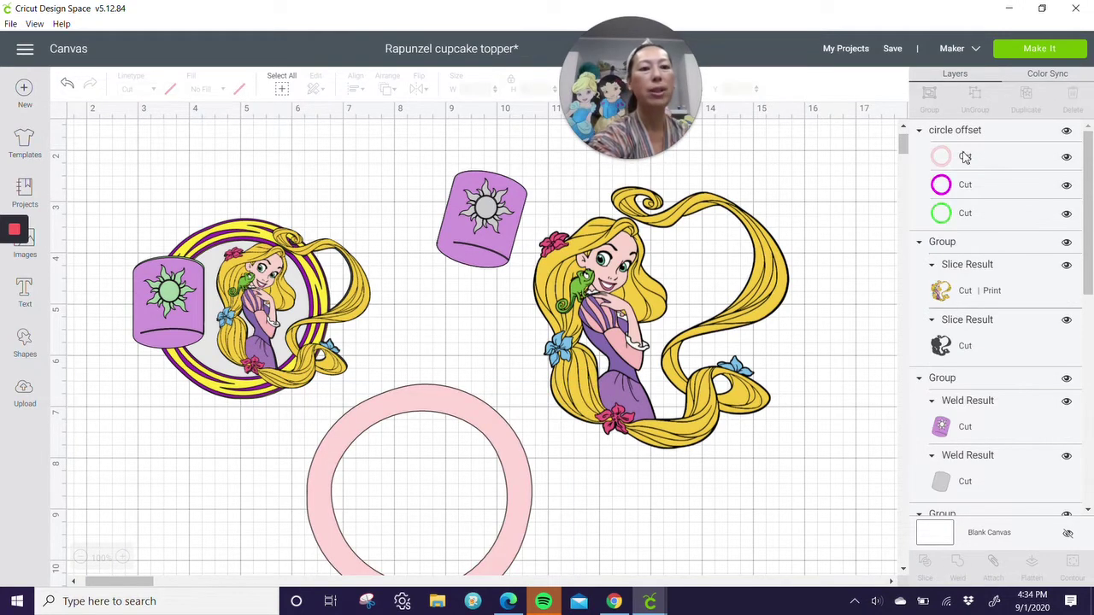
drag(526, 478, 545, 502)
Split the circle offset into separate rings and delete the pink ring, keeping magenta and green
click(974, 109)
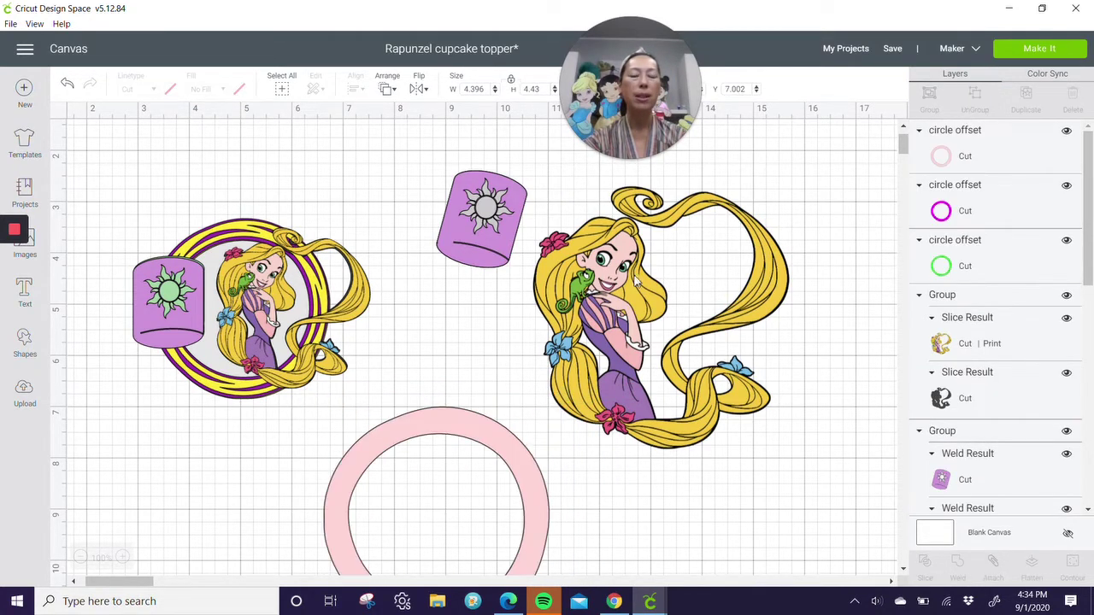
scroll(513, 329, down, 3)
drag(530, 334, 740, 374)
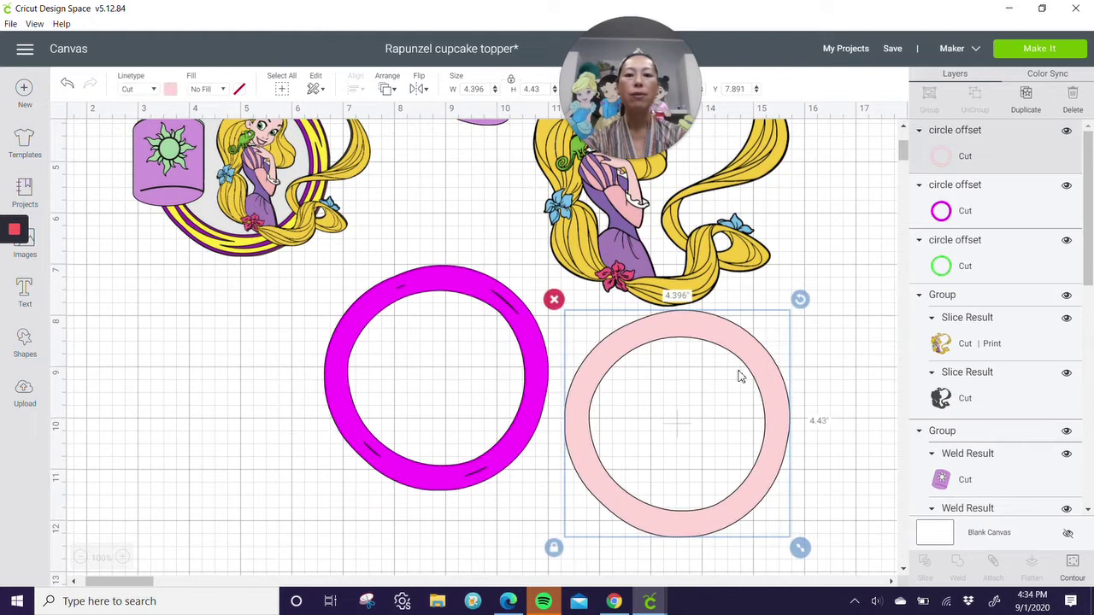
drag(494, 326, 307, 382)
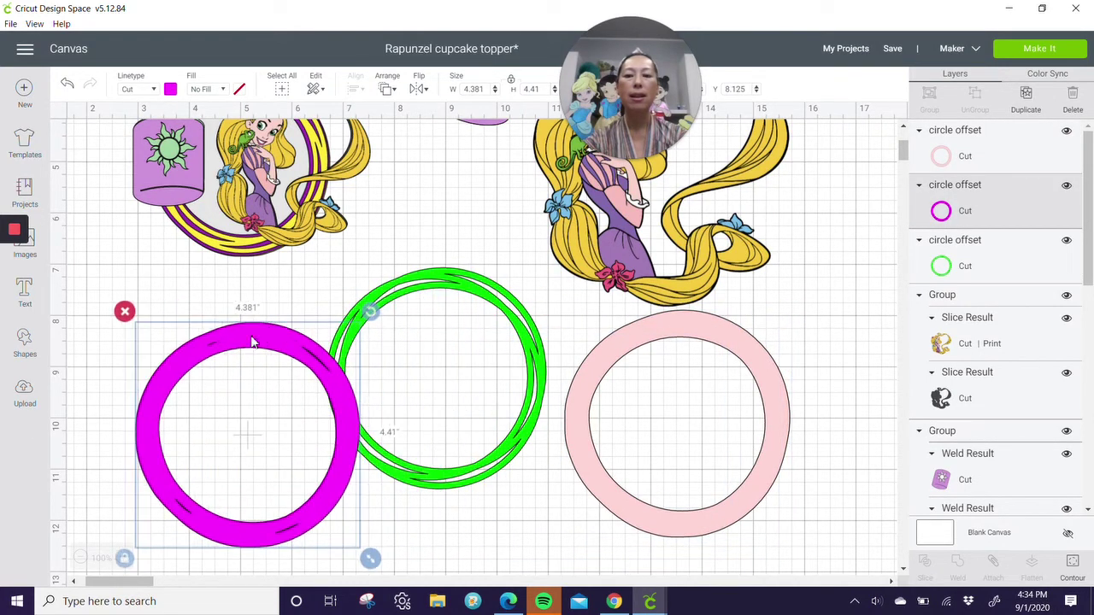
click(718, 348)
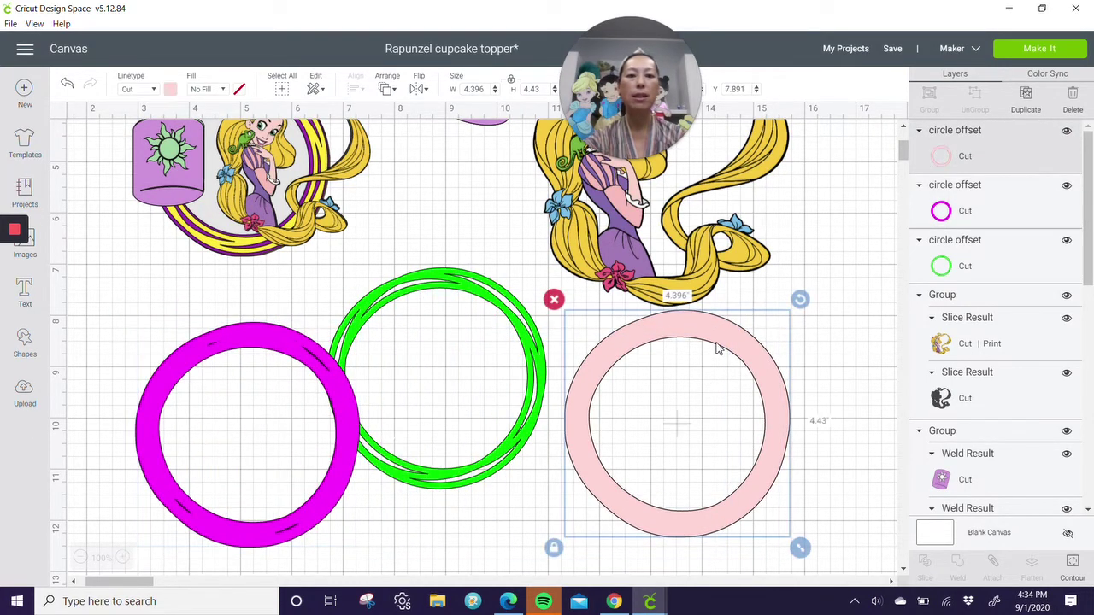
key(Delete)
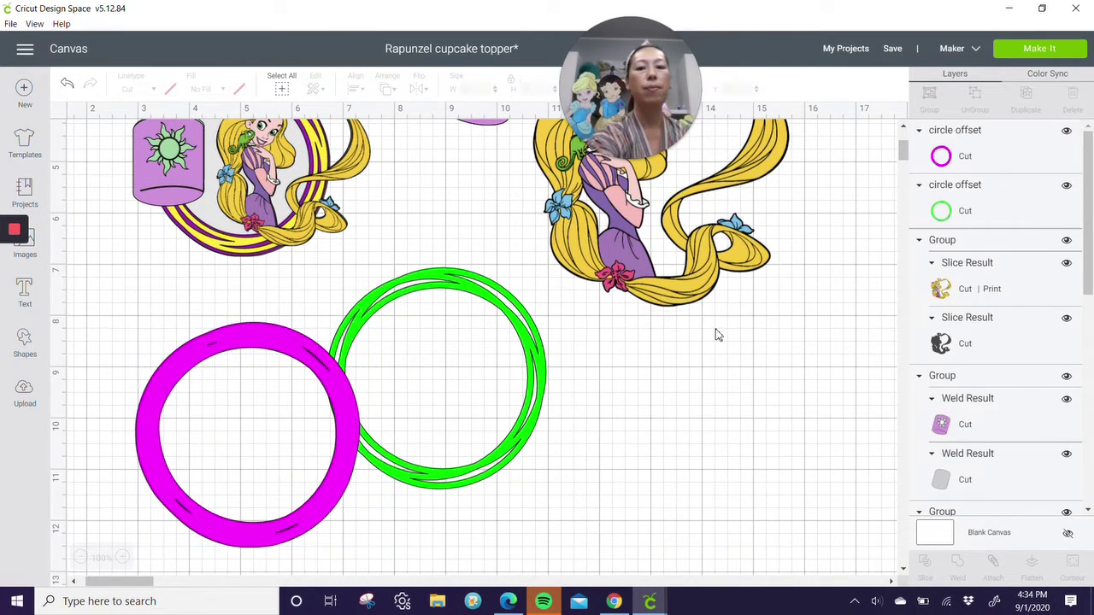
click(180, 348)
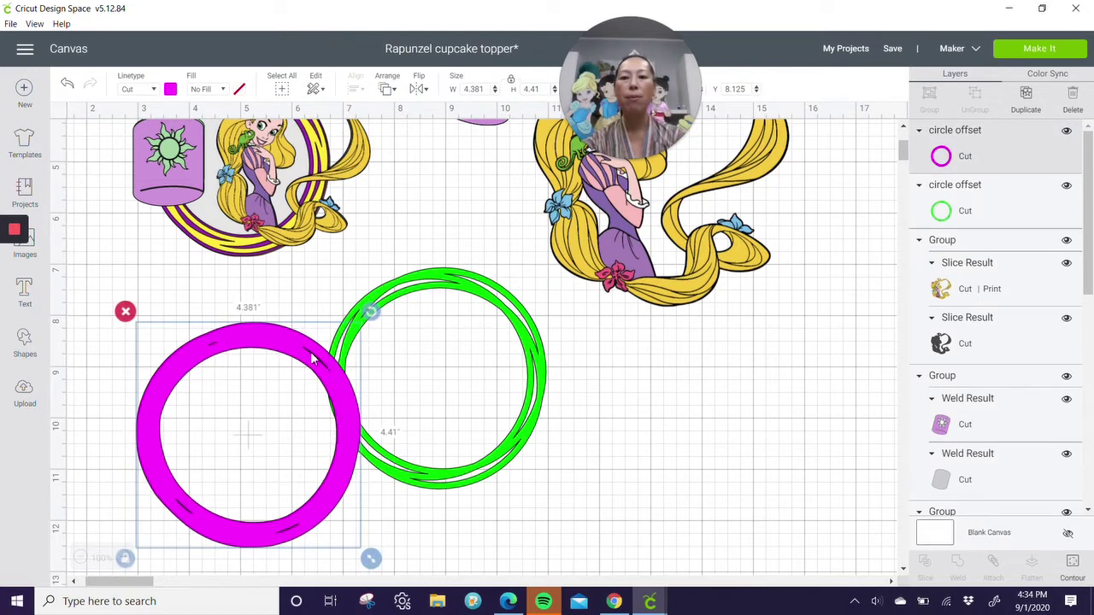
click(1072, 564)
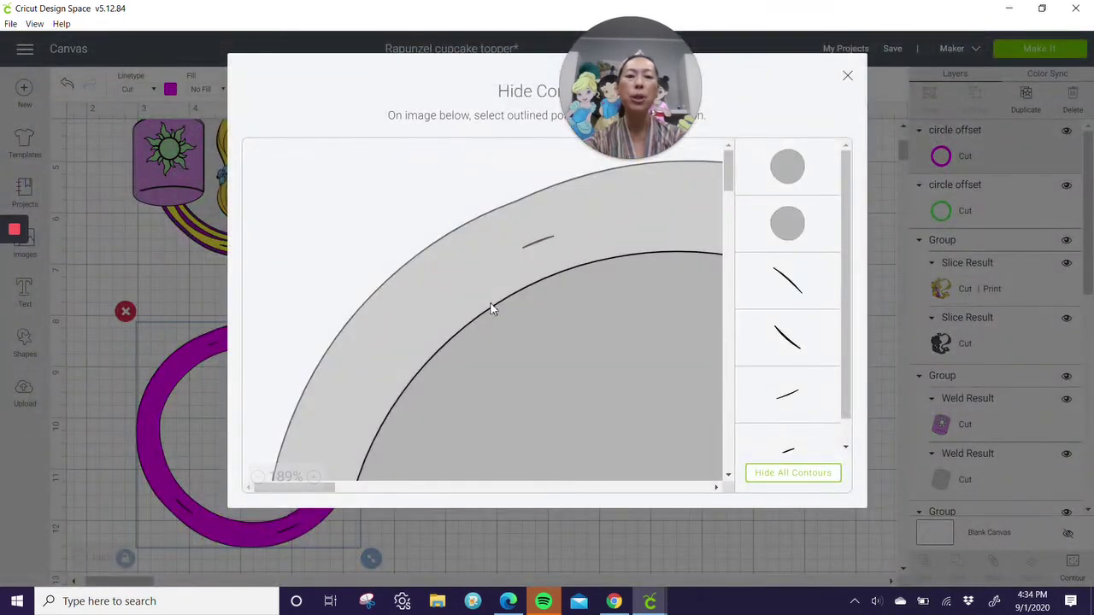
click(492, 309)
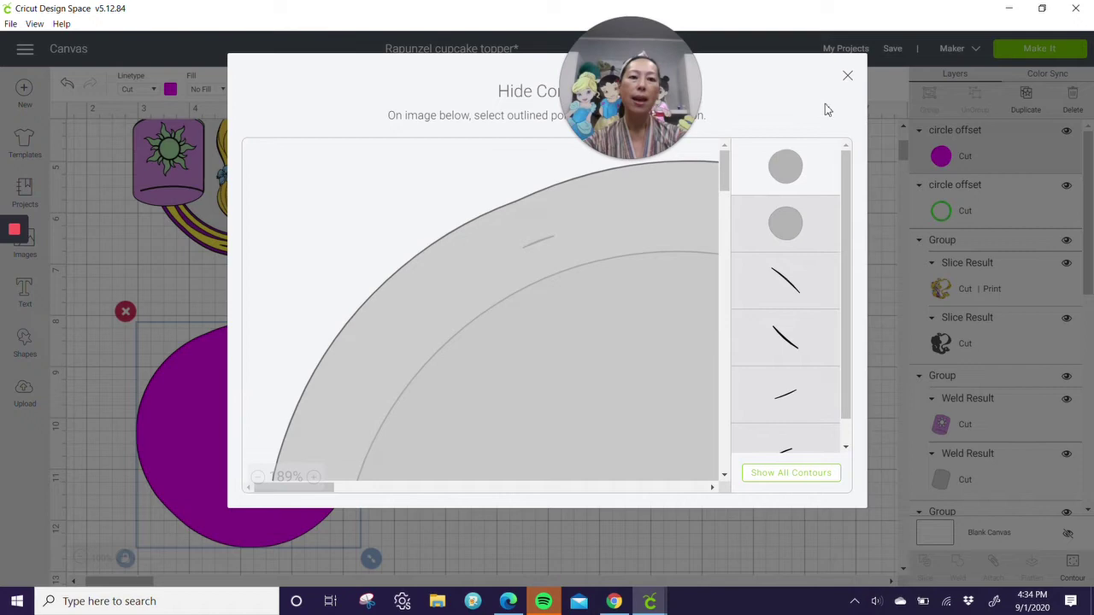
click(590, 453)
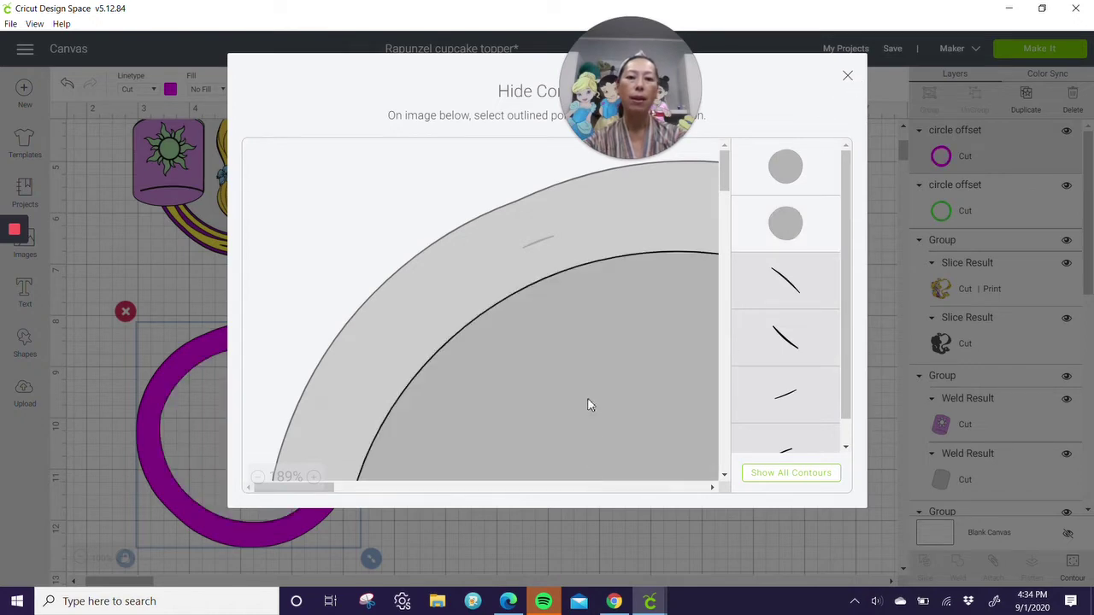
click(850, 78)
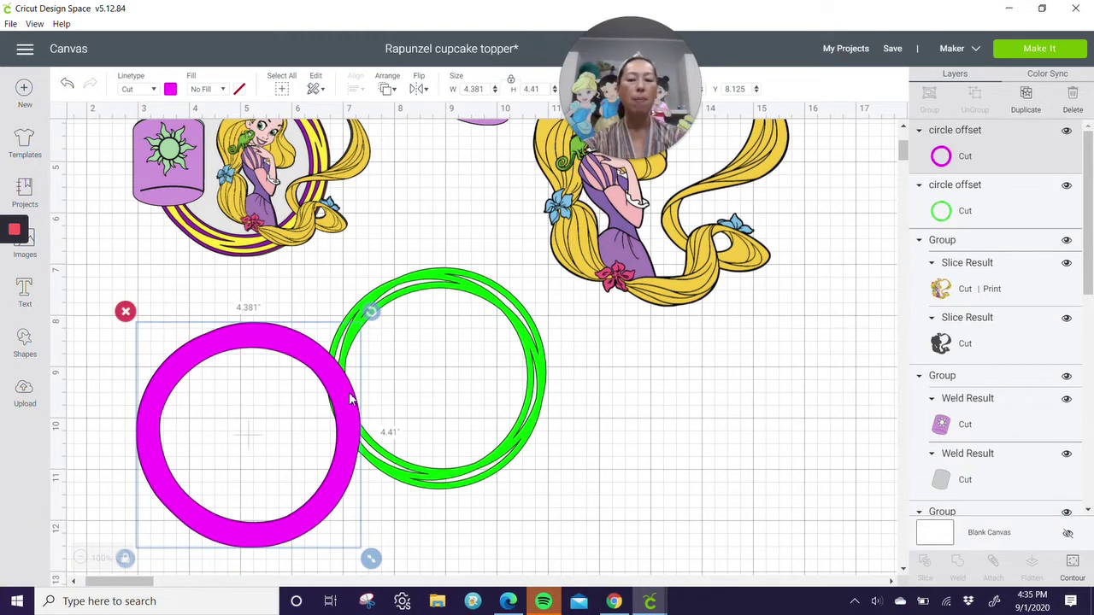
Swap the magenta and green rings' positions and recolour the green ring yellow
drag(414, 397, 769, 382)
drag(366, 325, 289, 385)
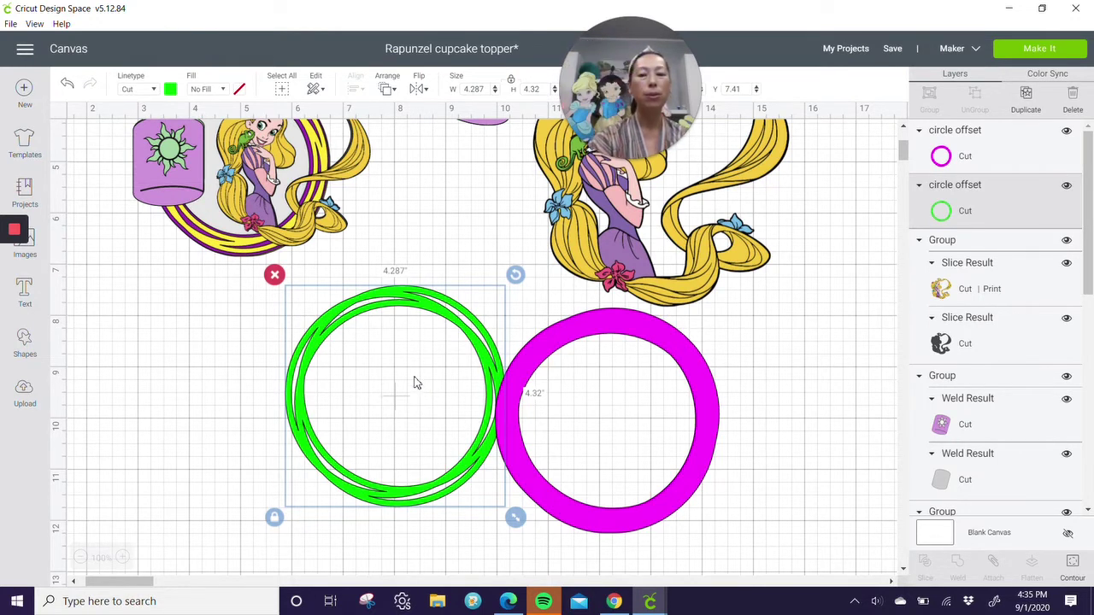
click(170, 90)
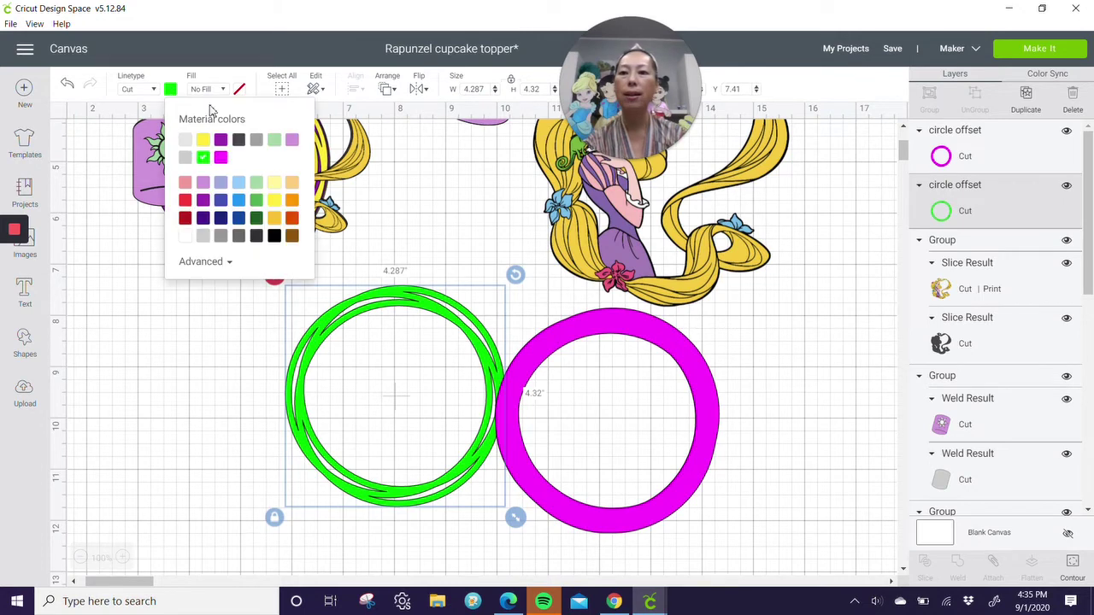
click(206, 141)
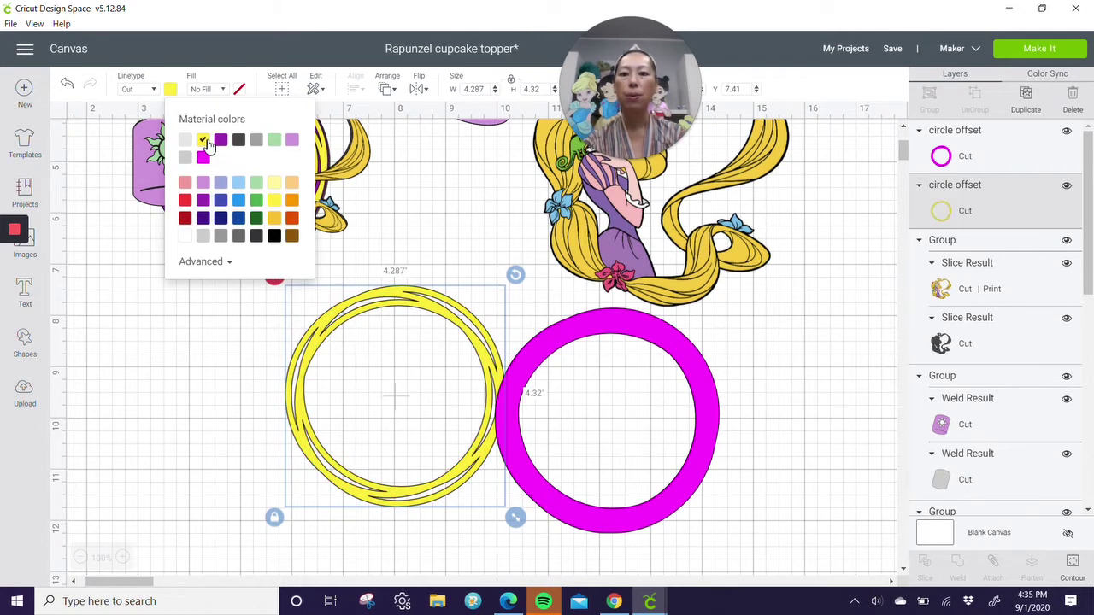
Send the magenta ring to the back and reposition the yellow ring on the left
click(709, 389)
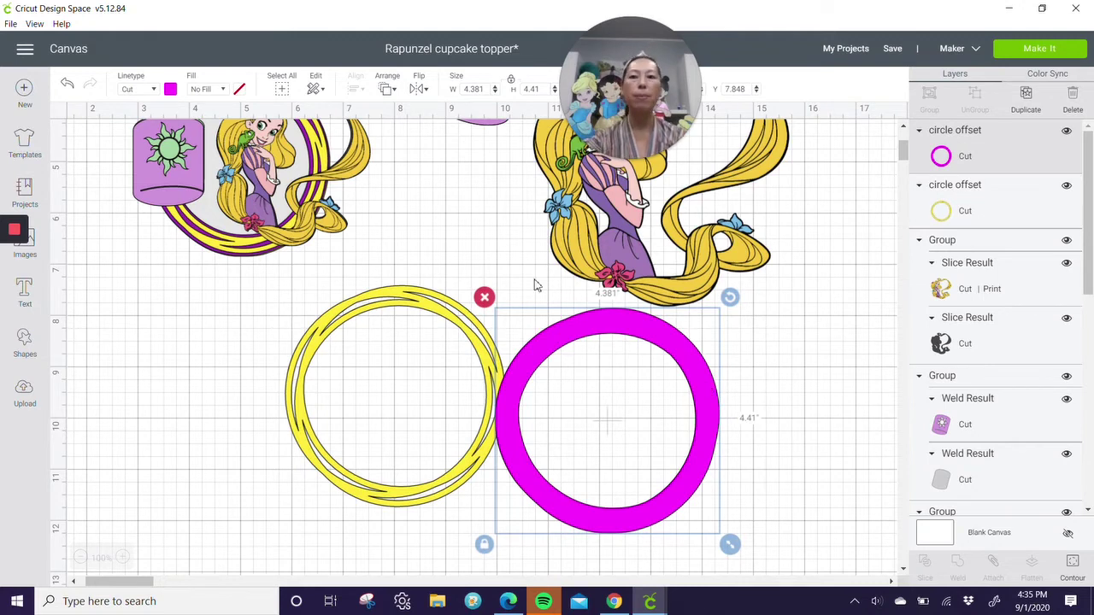
click(387, 90)
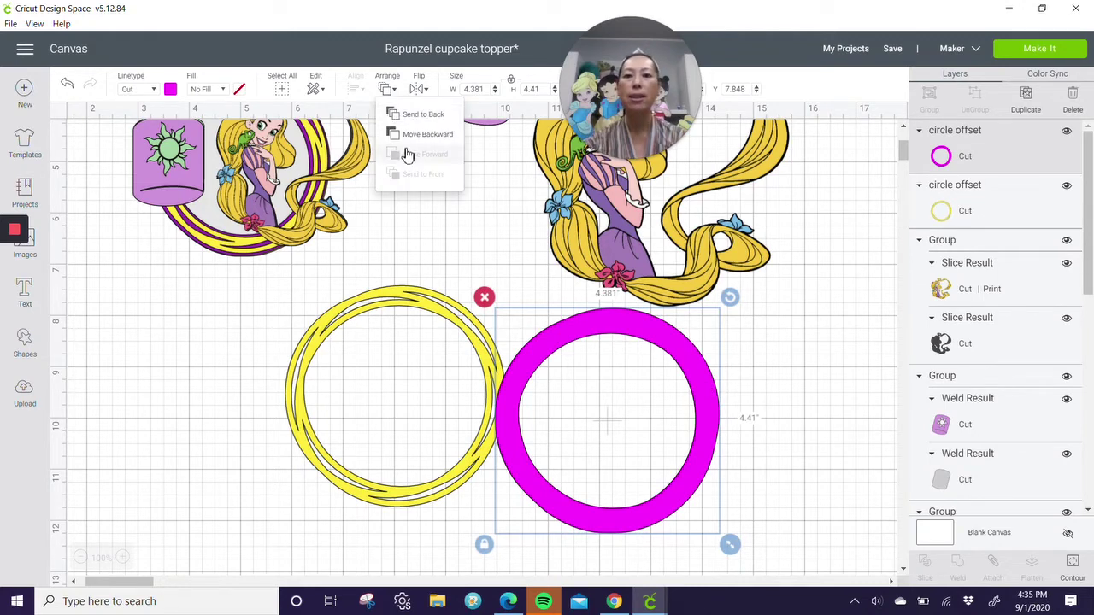
click(415, 115)
drag(421, 308, 354, 341)
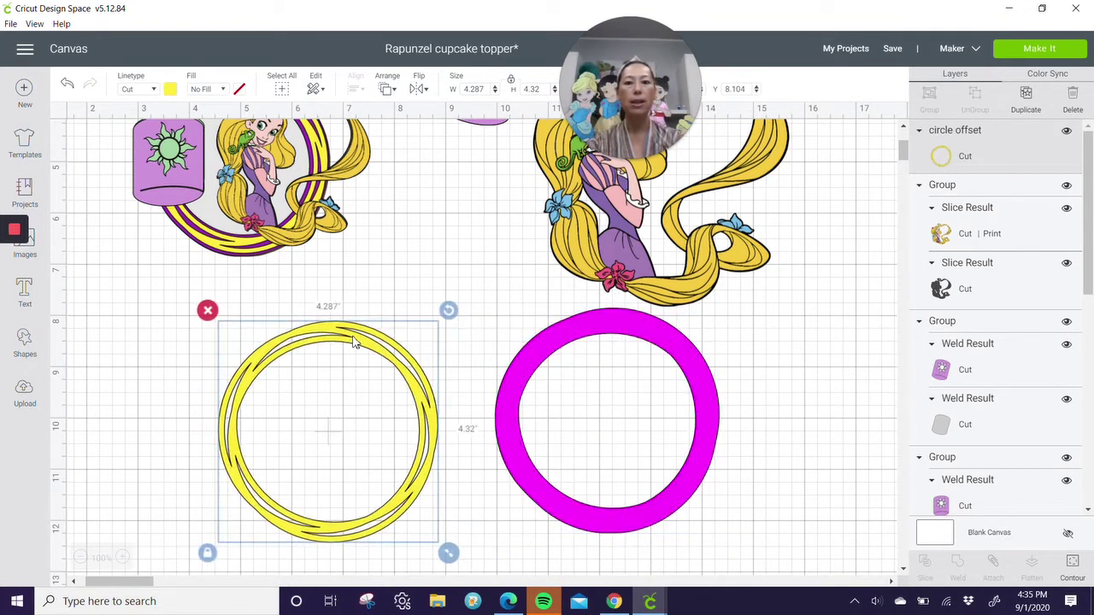
Duplicate the magenta ring three times and move one copy below the yellow ring
click(663, 341)
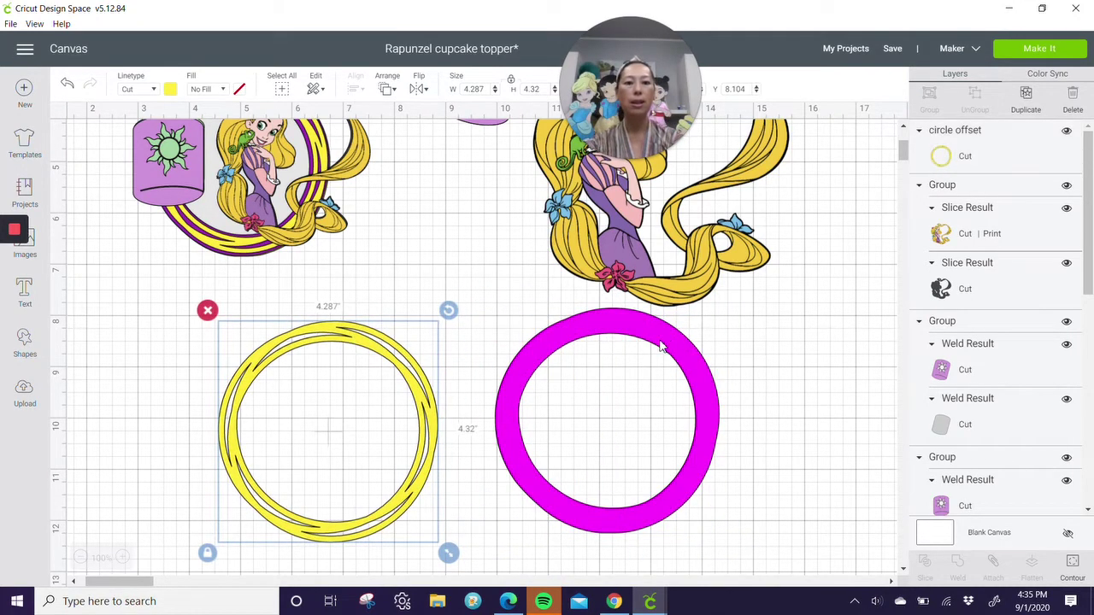
click(1032, 112)
click(1032, 111)
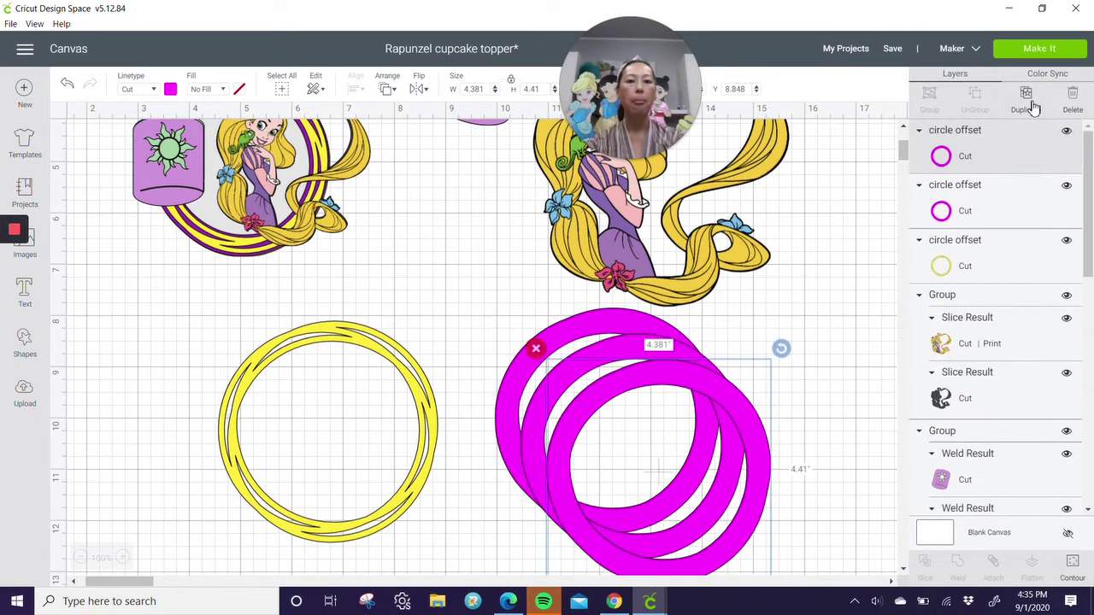
click(1033, 110)
scroll(581, 293, down, 3)
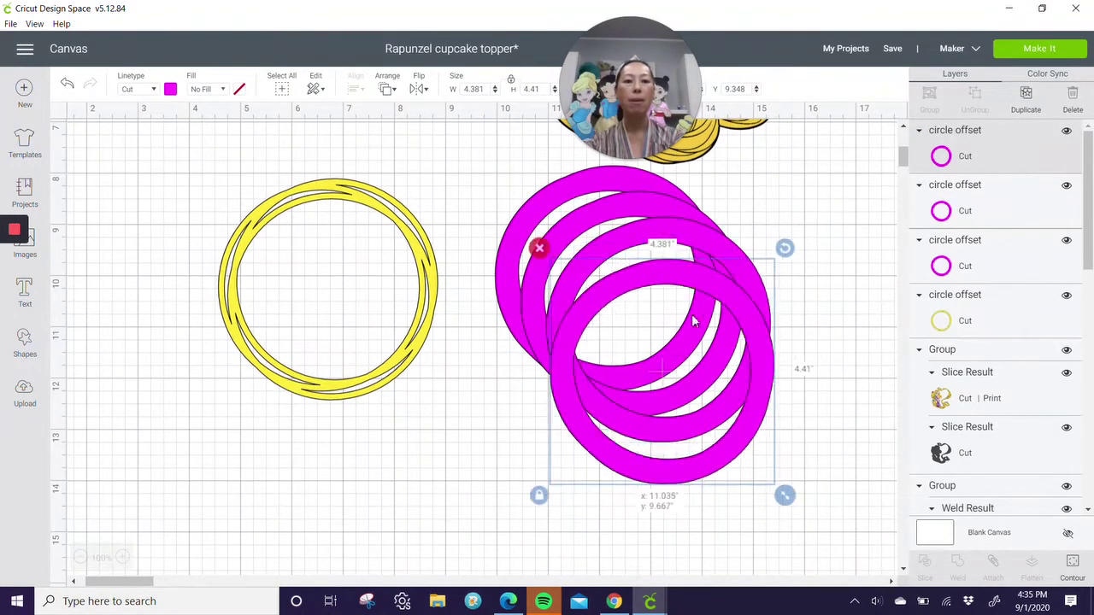
drag(694, 321, 482, 411)
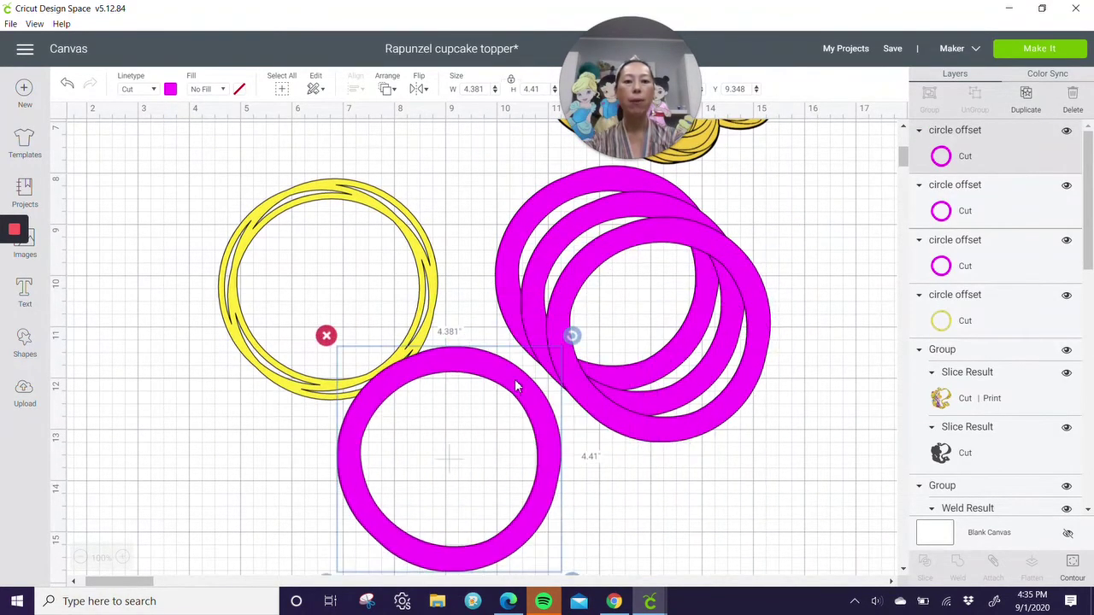
Recolour the bottom copy light blue and spread the remaining magenta rings to the lower right
click(171, 90)
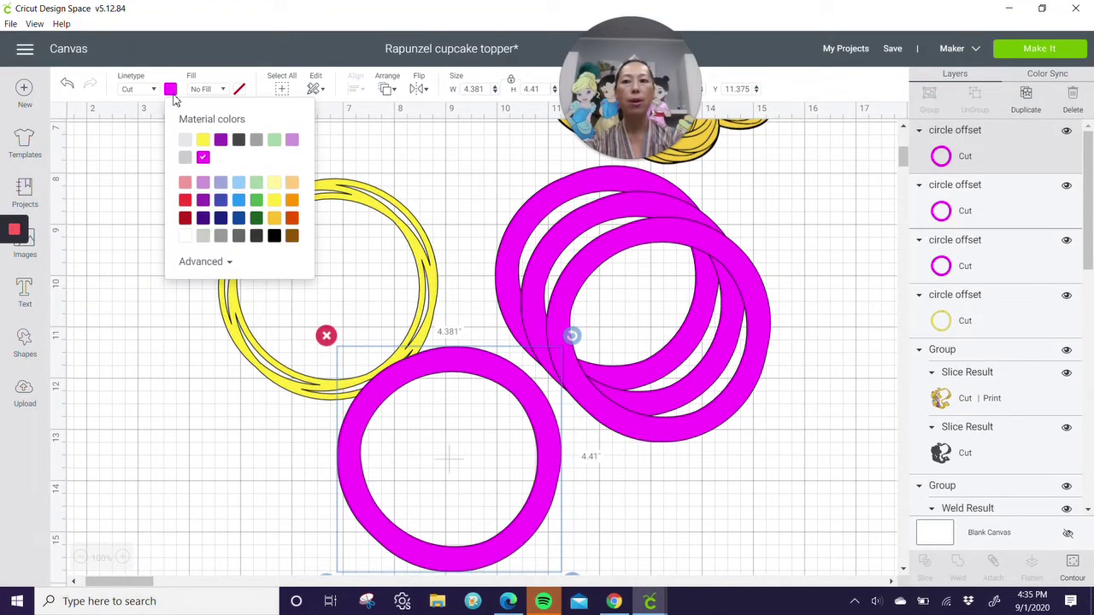
click(240, 185)
drag(712, 238, 782, 316)
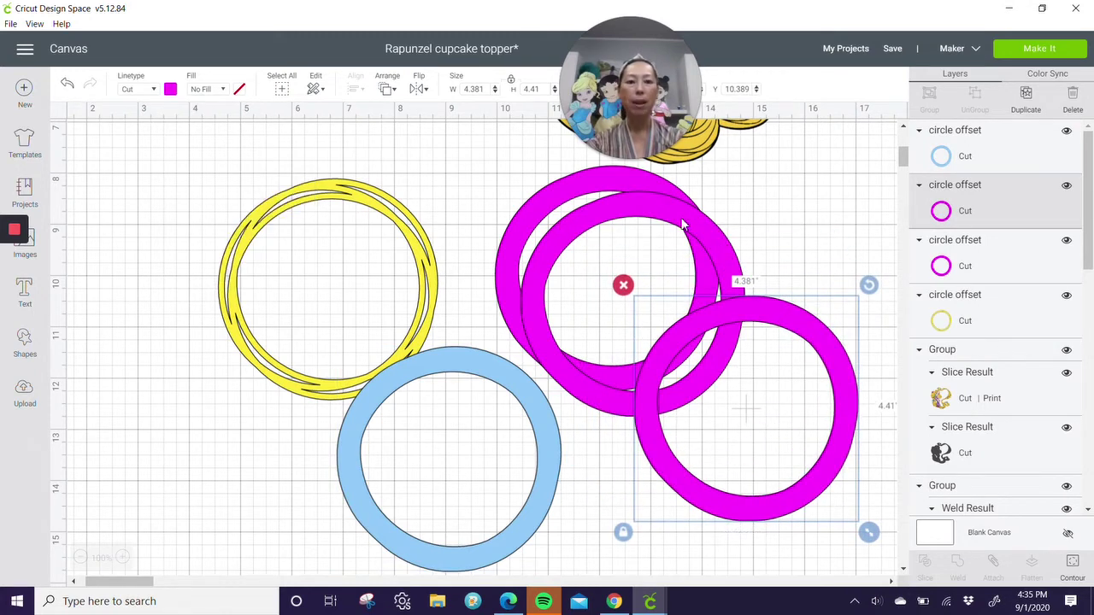
drag(683, 225, 789, 341)
drag(480, 366, 527, 400)
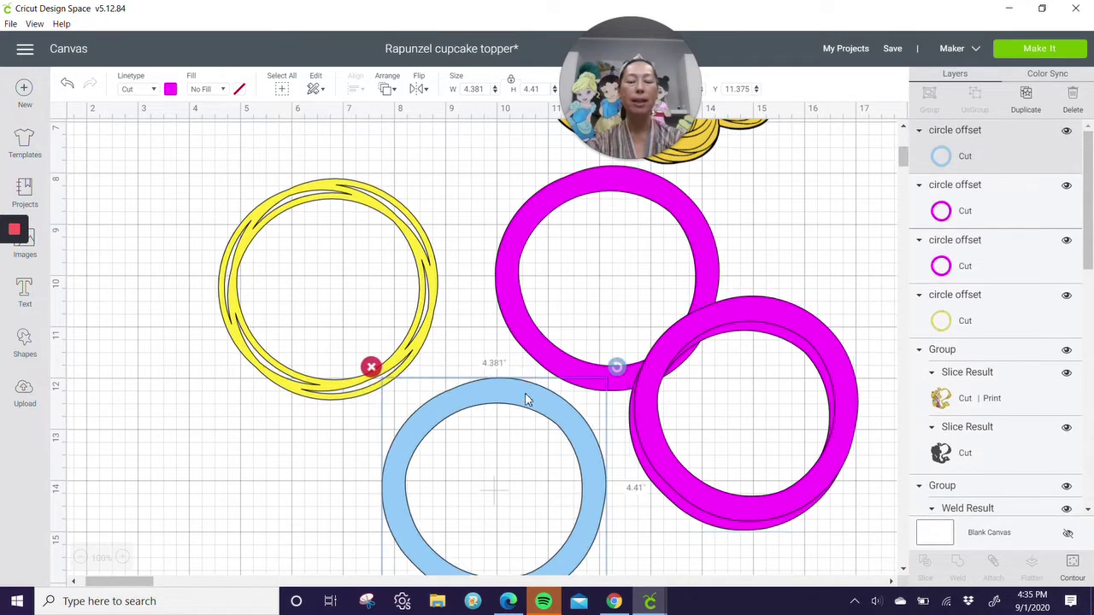
click(744, 312)
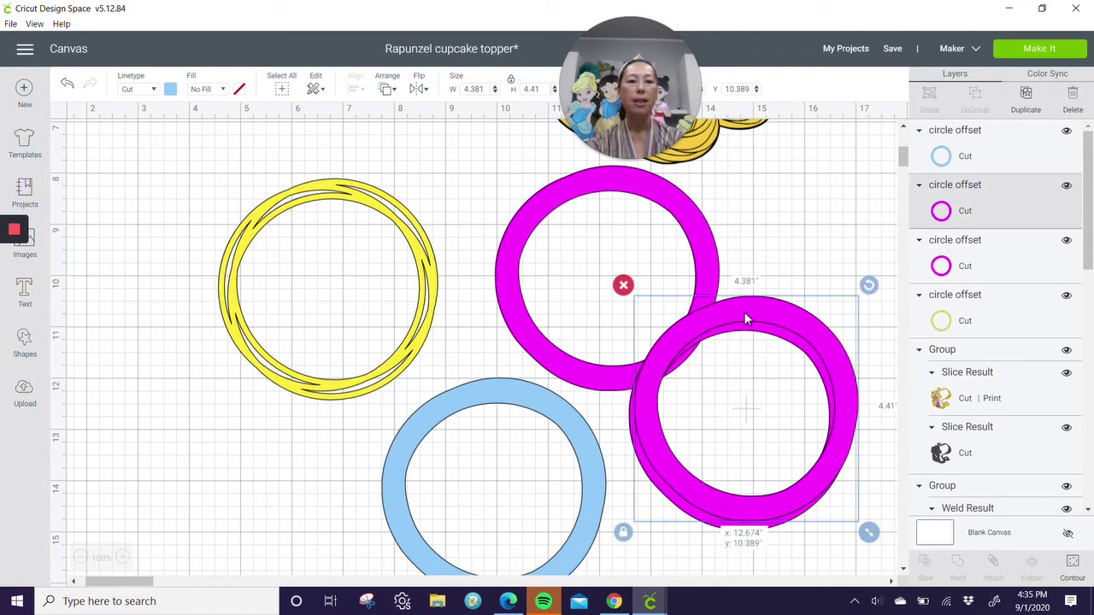
Hide the lower-right magenta ring's inner contour and move the solid disc into the light blue ring
click(1073, 564)
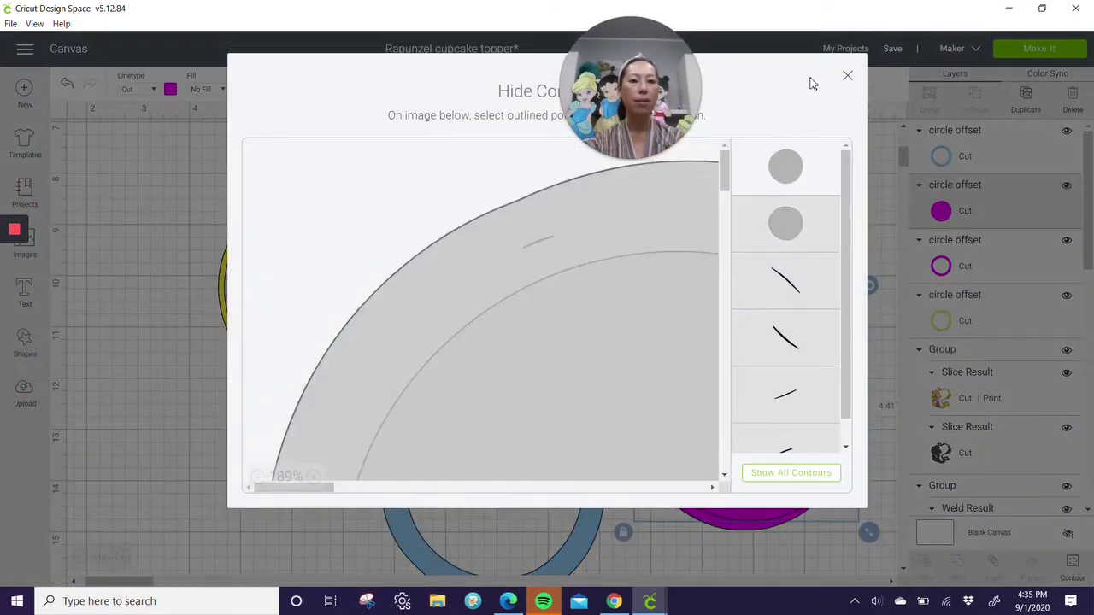
click(846, 78)
drag(796, 407, 543, 493)
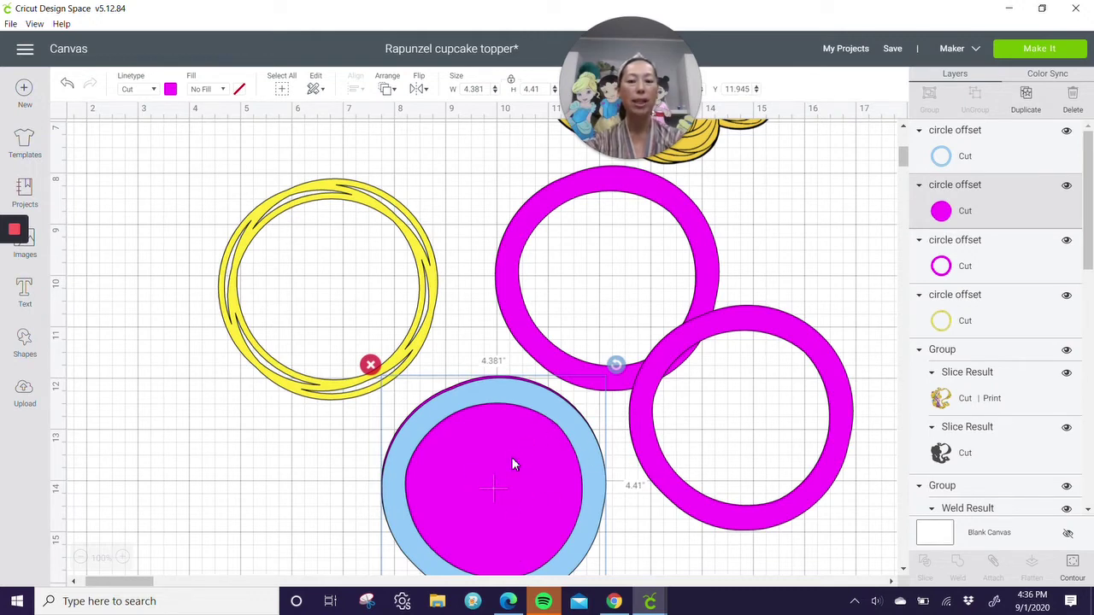
Make the second magenta ring a solid disc the same way and place it over the light blue ring
scroll(460, 349, down, 2)
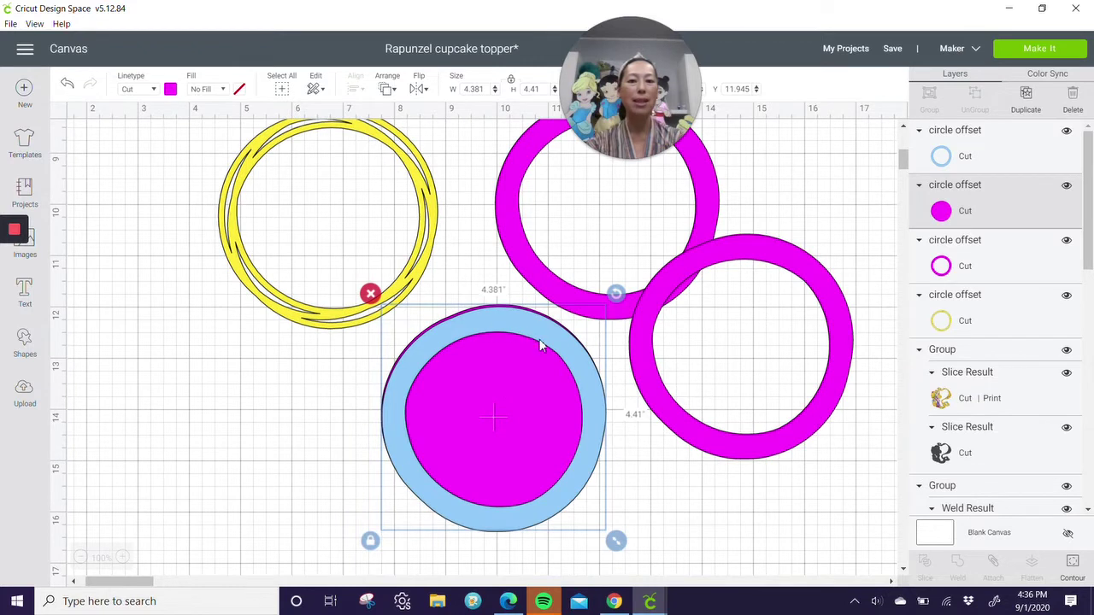
click(785, 272)
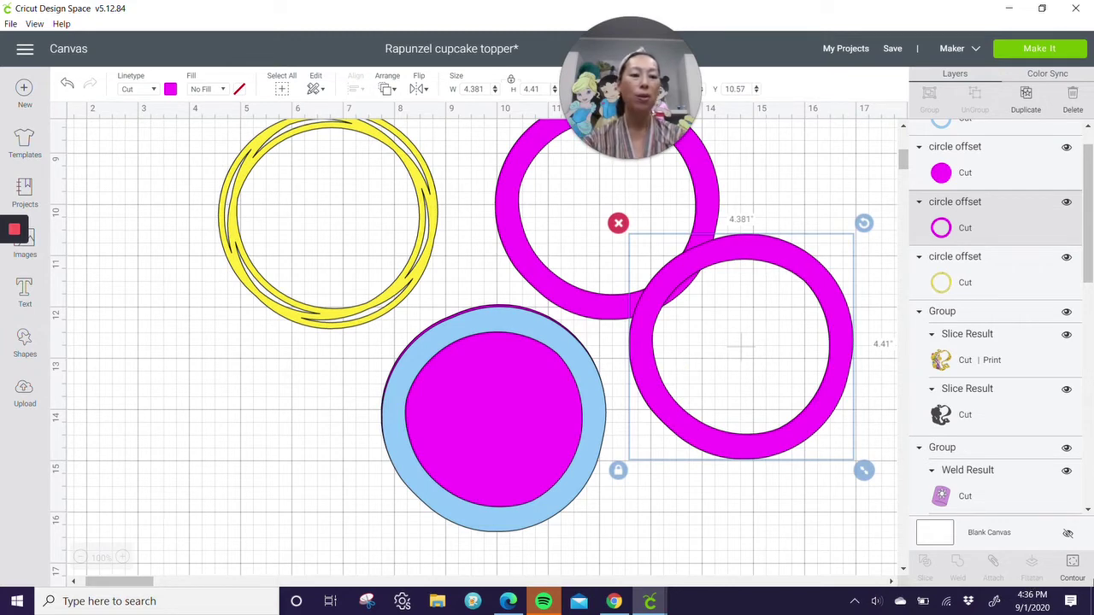
click(1073, 567)
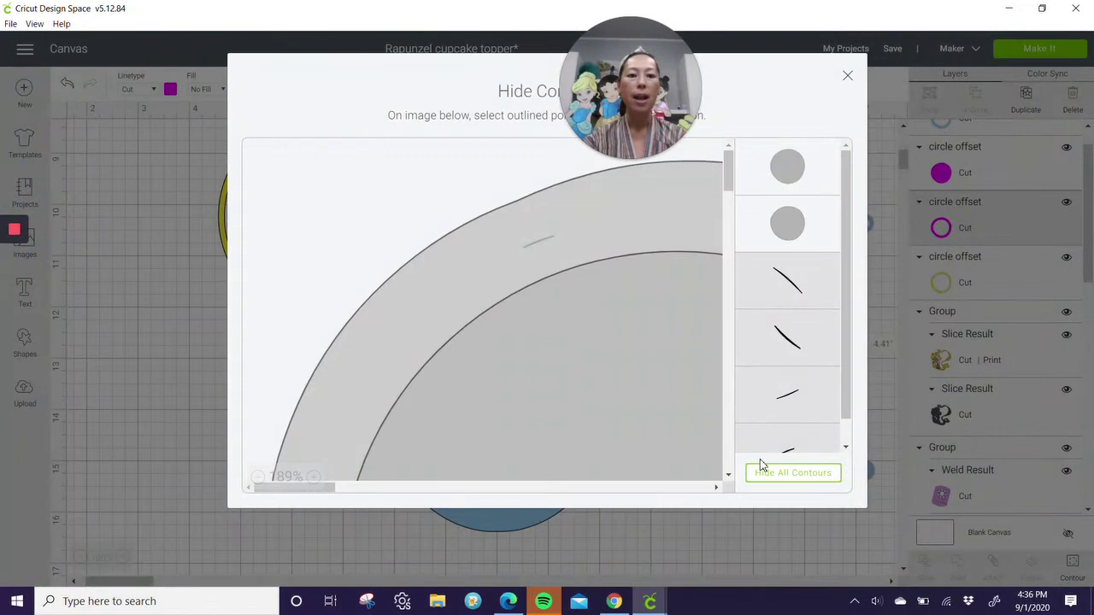
click(847, 76)
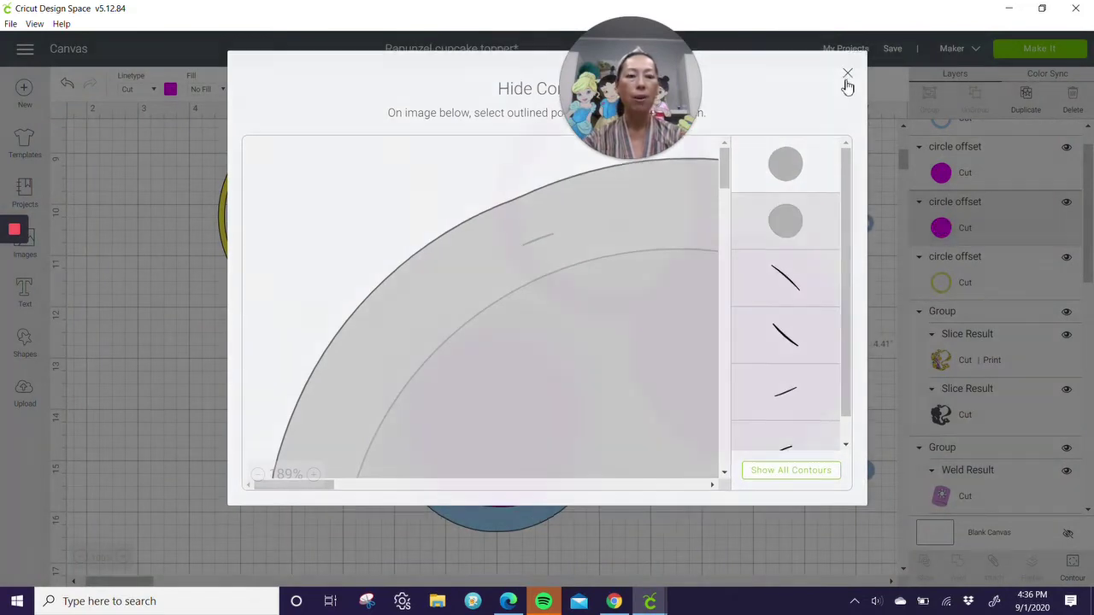
drag(830, 310, 680, 397)
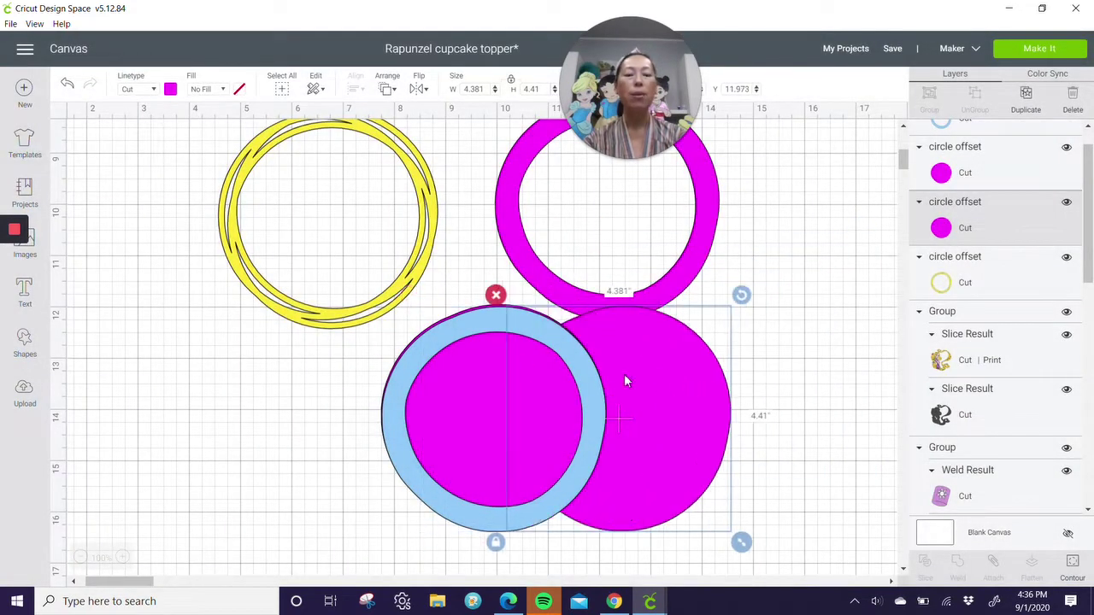
Move the light blue ring aside and recolour both solid magenta discs gray
drag(449, 323, 237, 405)
click(546, 378)
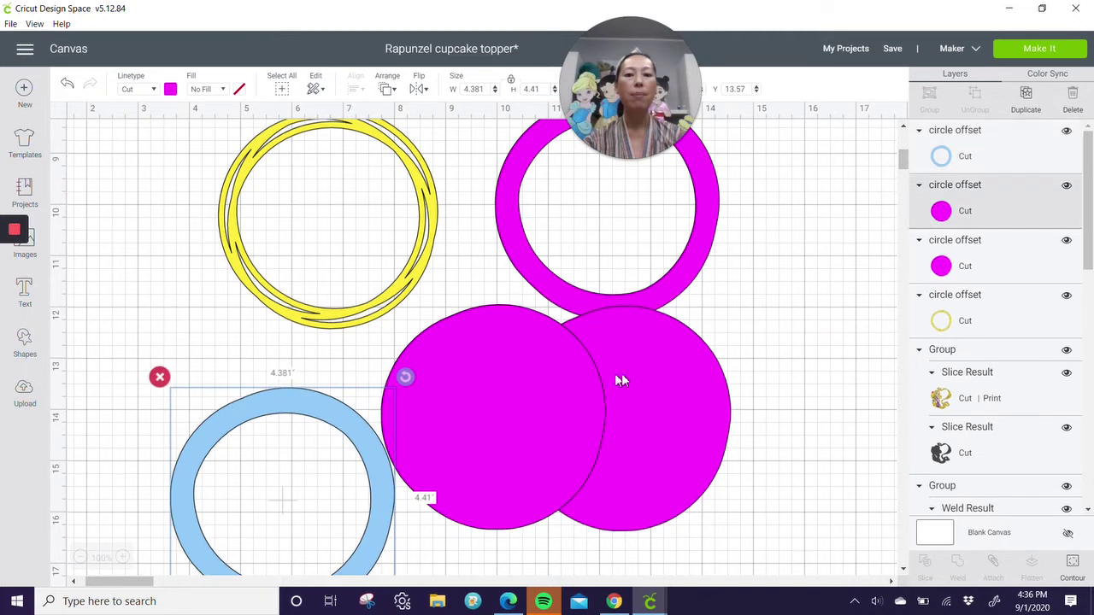
drag(774, 411, 514, 402)
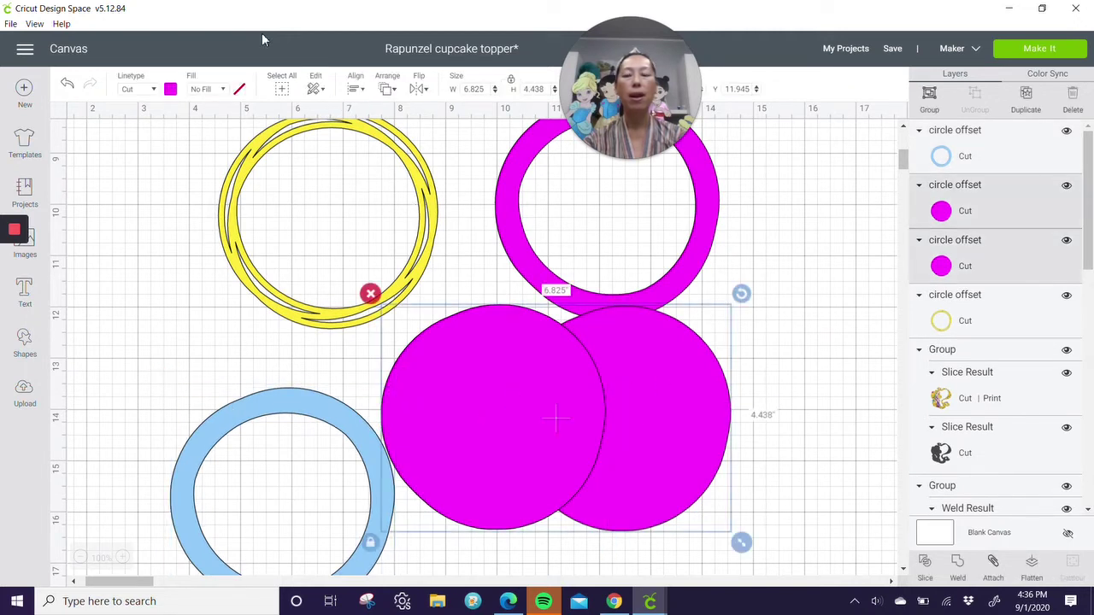
click(171, 91)
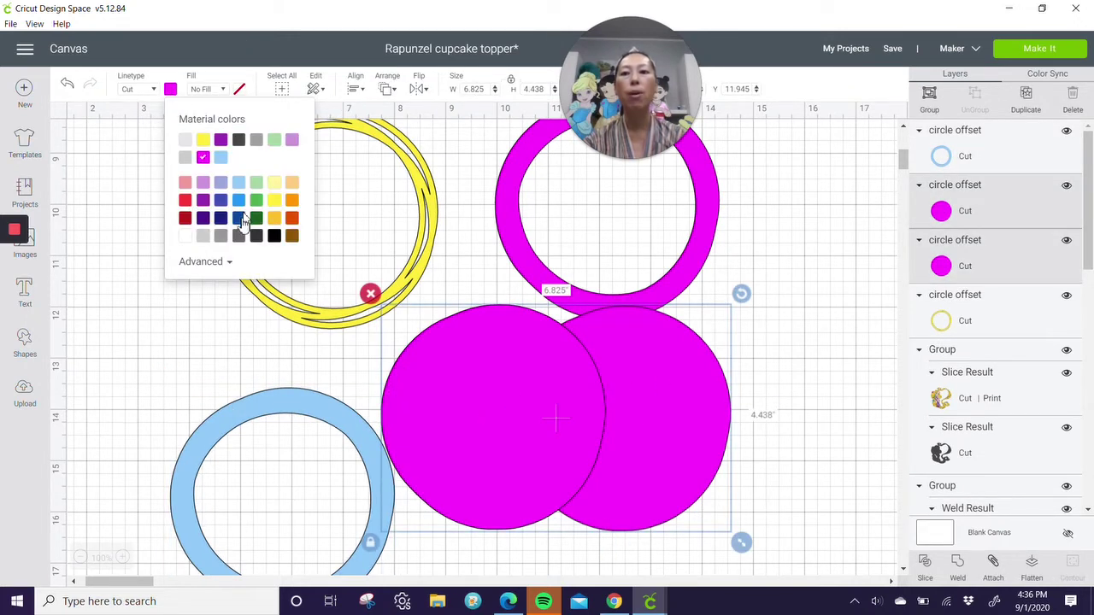
click(221, 236)
Stack the left gray disc on the right one, frame them with the blue ring, and lower the magenta ring
drag(509, 351, 544, 399)
click(752, 346)
click(619, 474)
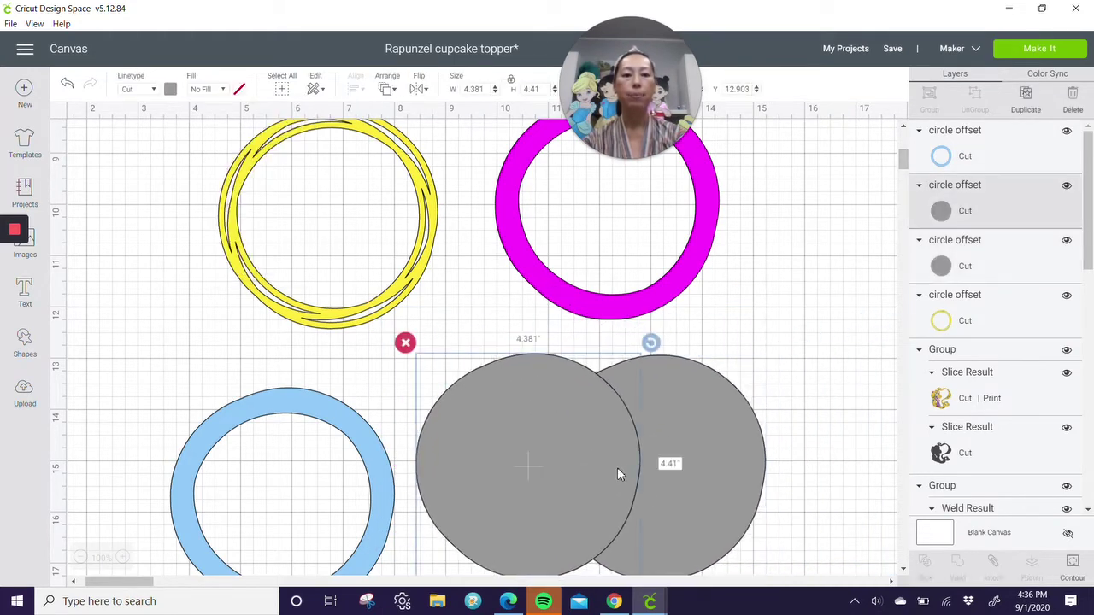
drag(637, 442, 746, 443)
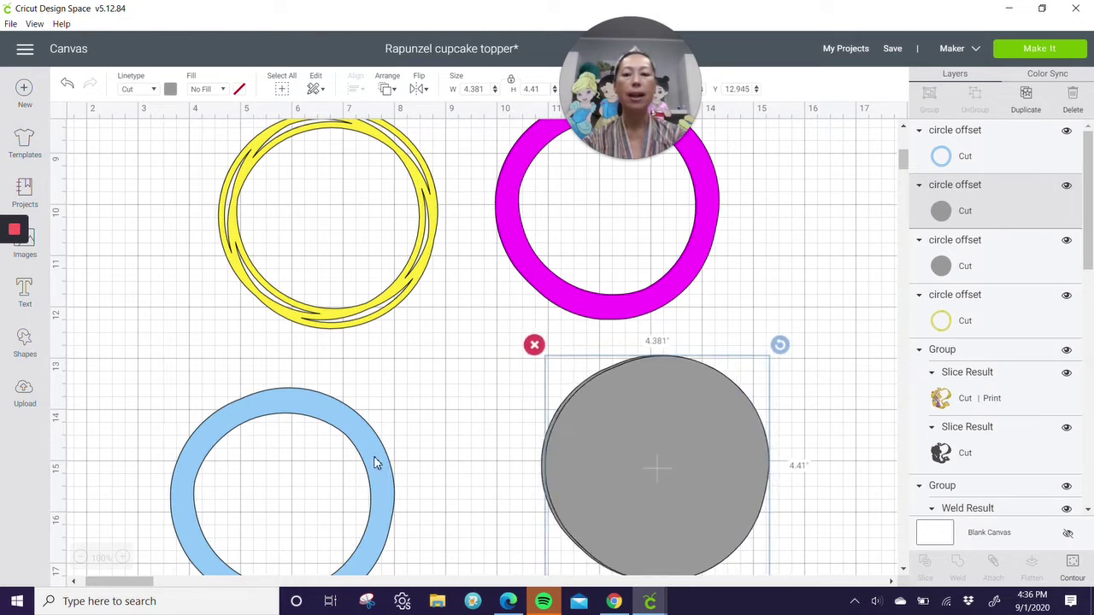
drag(373, 462, 748, 429)
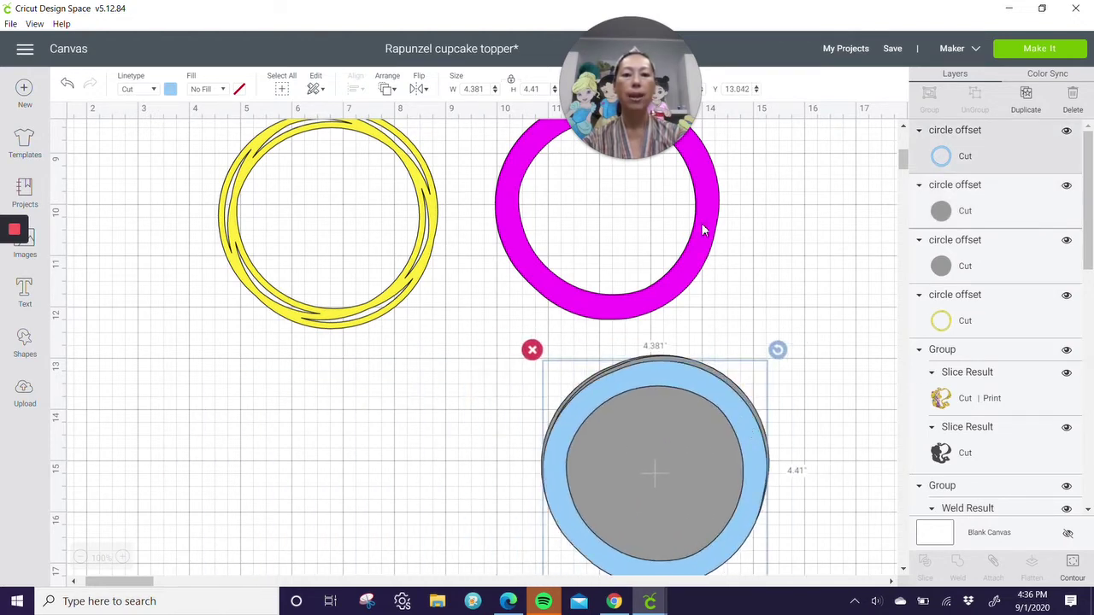
drag(703, 229, 716, 276)
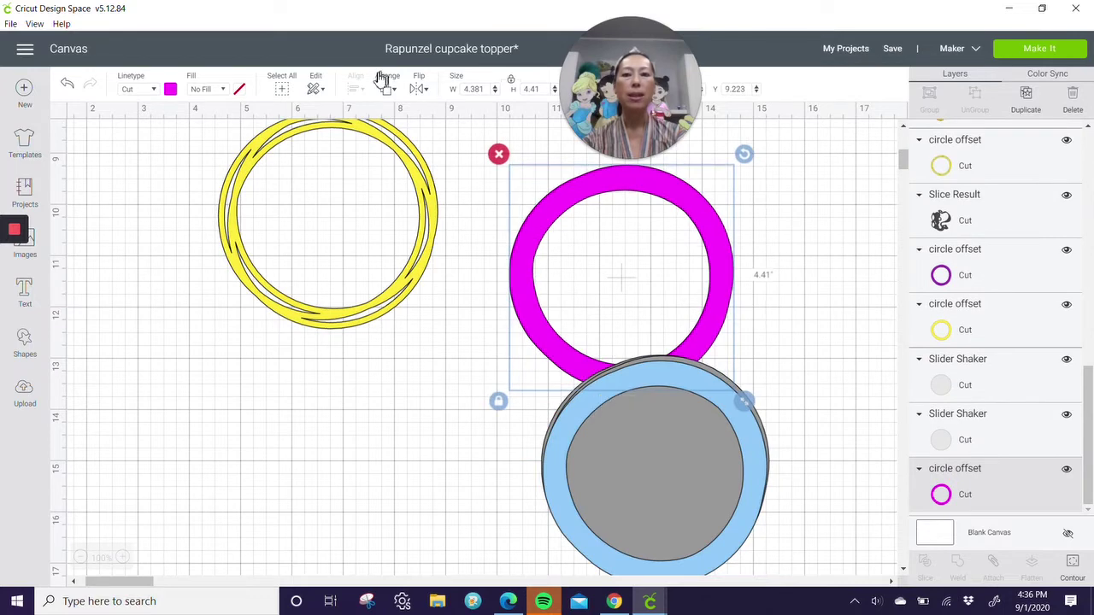
Place the magenta ring over the gray discs and bring the yellow ring to the front on top
click(385, 87)
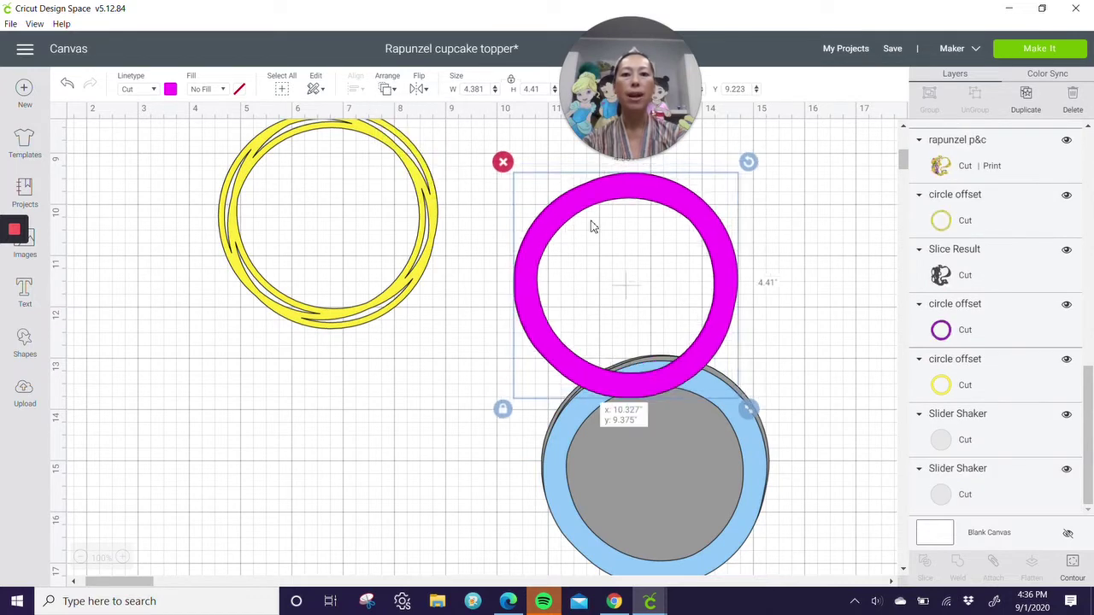
drag(593, 225, 605, 381)
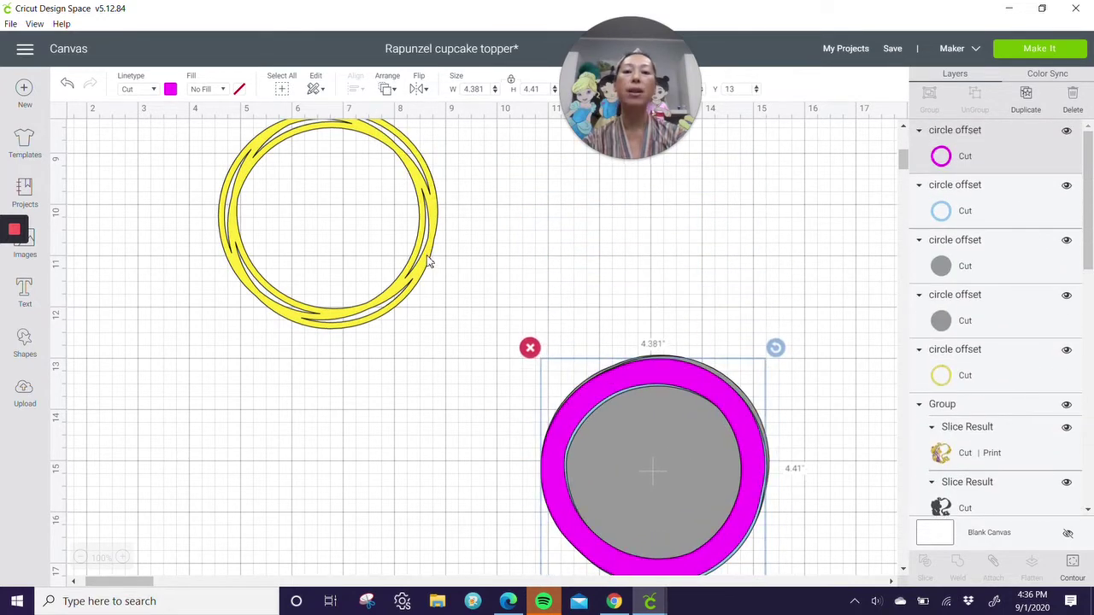
drag(429, 263, 540, 378)
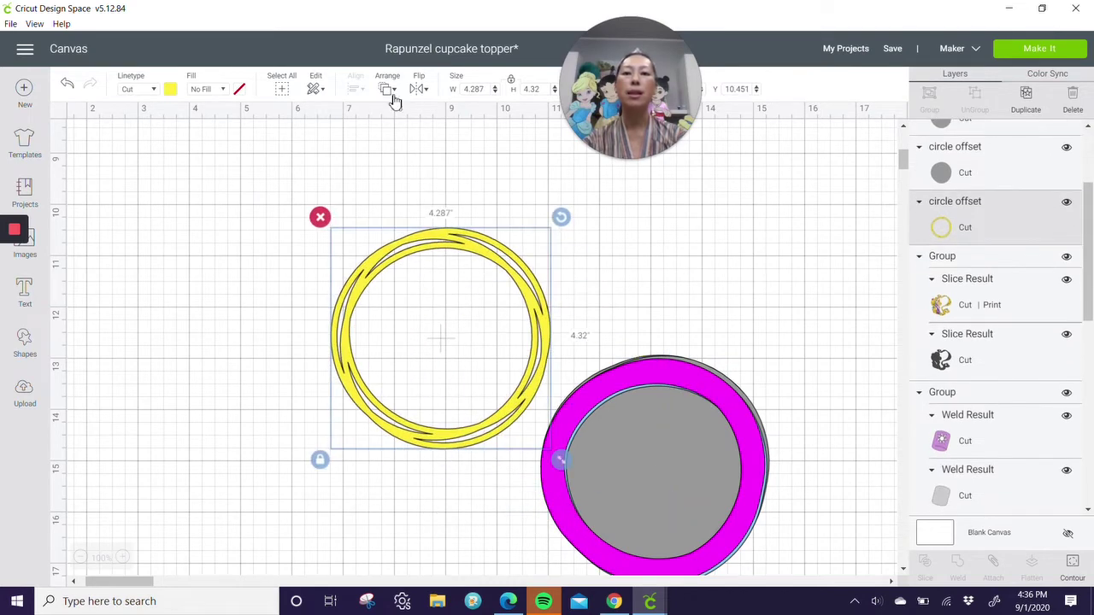
click(393, 98)
click(419, 176)
drag(494, 271, 702, 404)
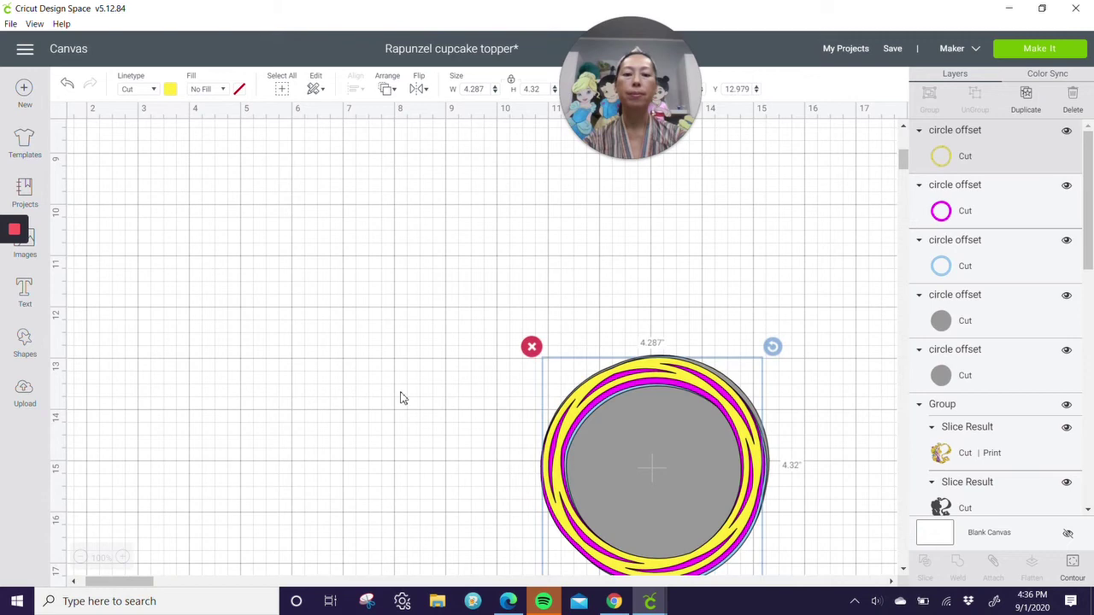
Select the whole ring stack and move it up near the Rapunzel images
drag(407, 370, 507, 298)
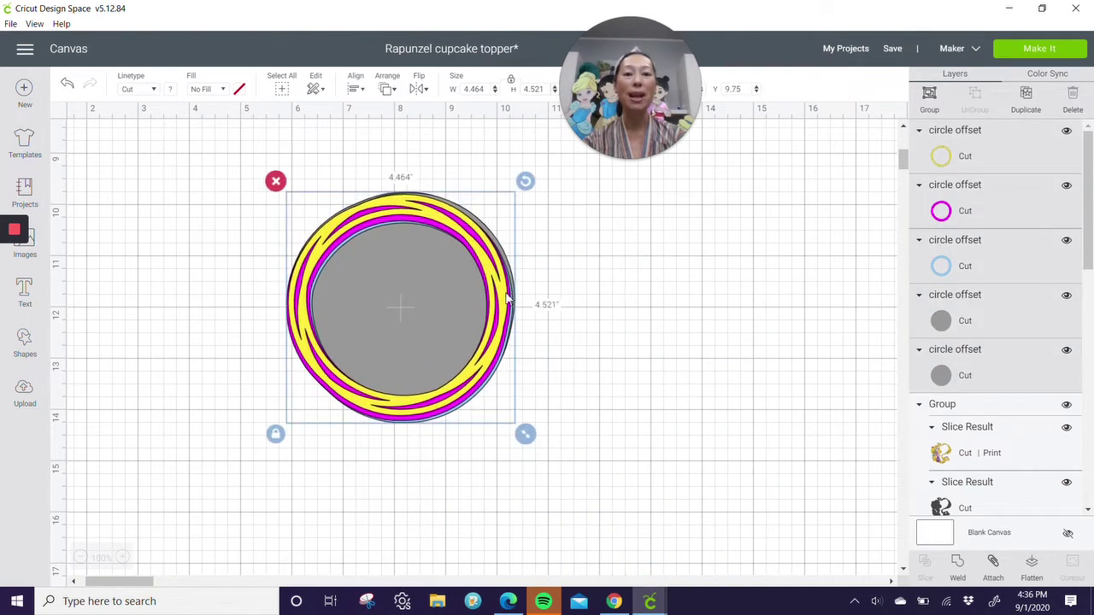
scroll(507, 298, up, 3)
drag(474, 377, 510, 250)
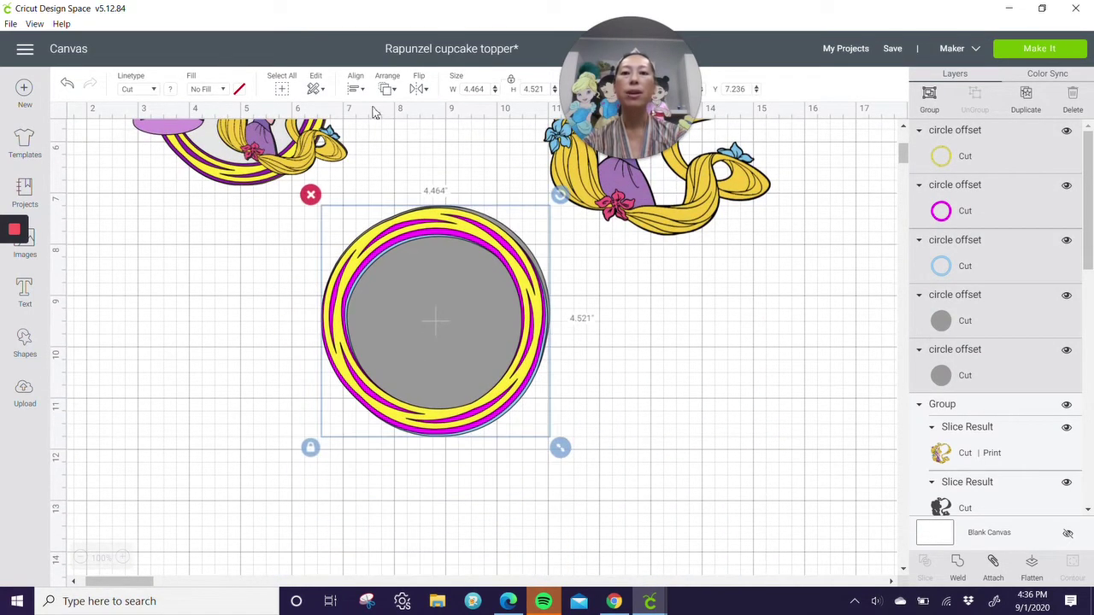
click(385, 96)
click(357, 90)
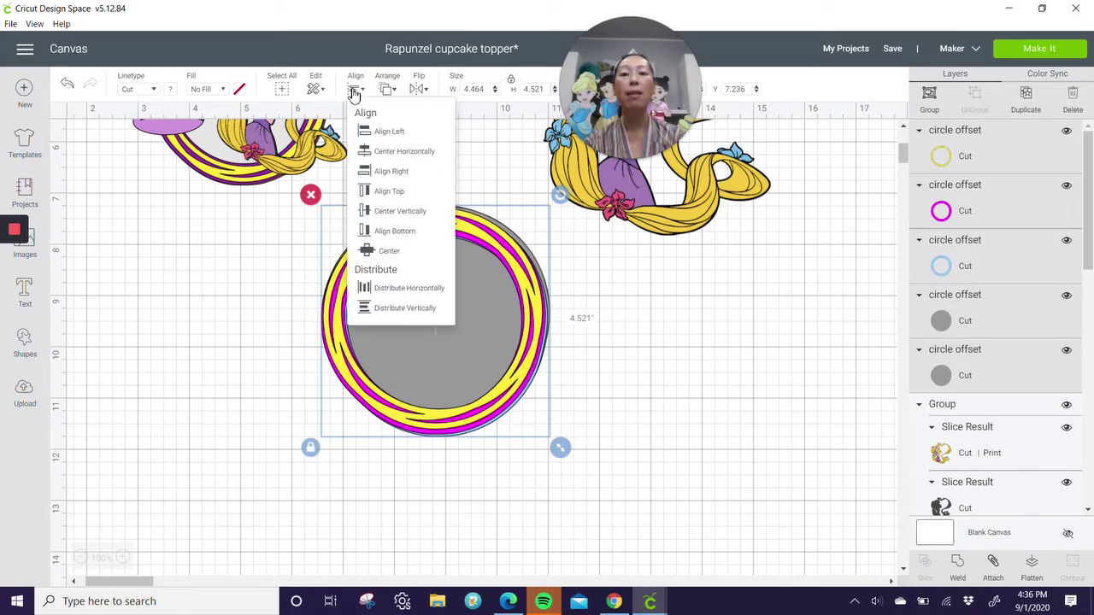
Center the stacked rings and place the purple sun lantern on the frame's upper right
click(382, 251)
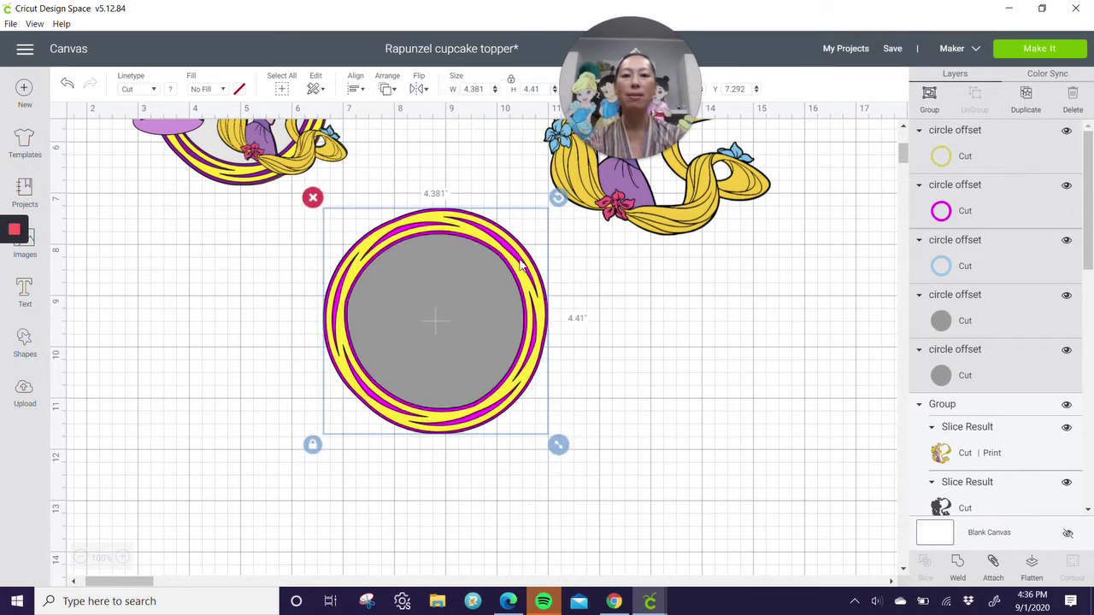
scroll(499, 266, up, 3)
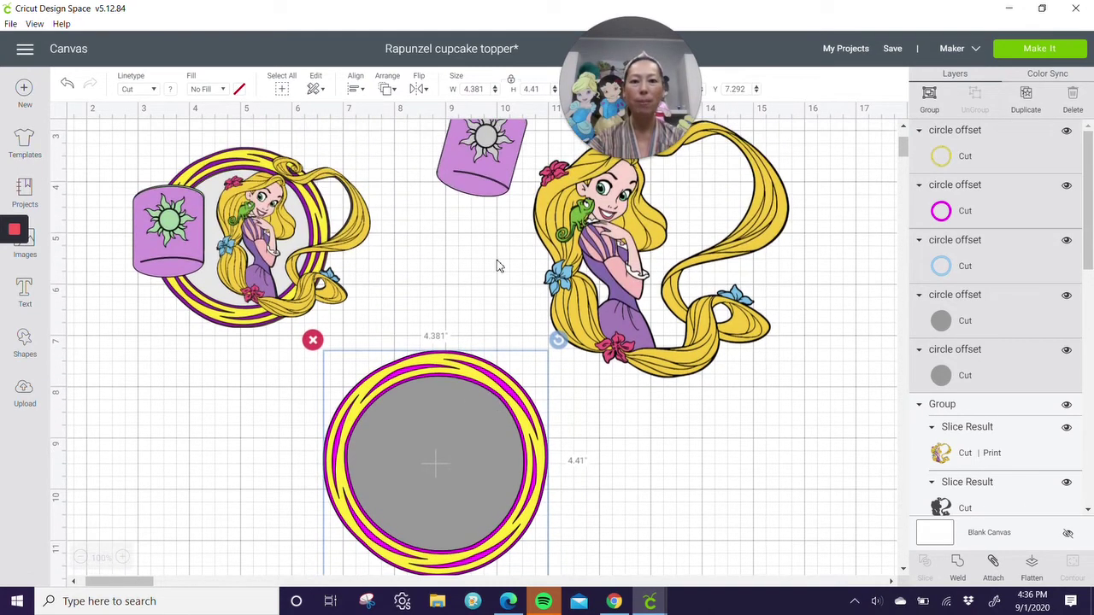
click(506, 175)
drag(506, 176, 750, 494)
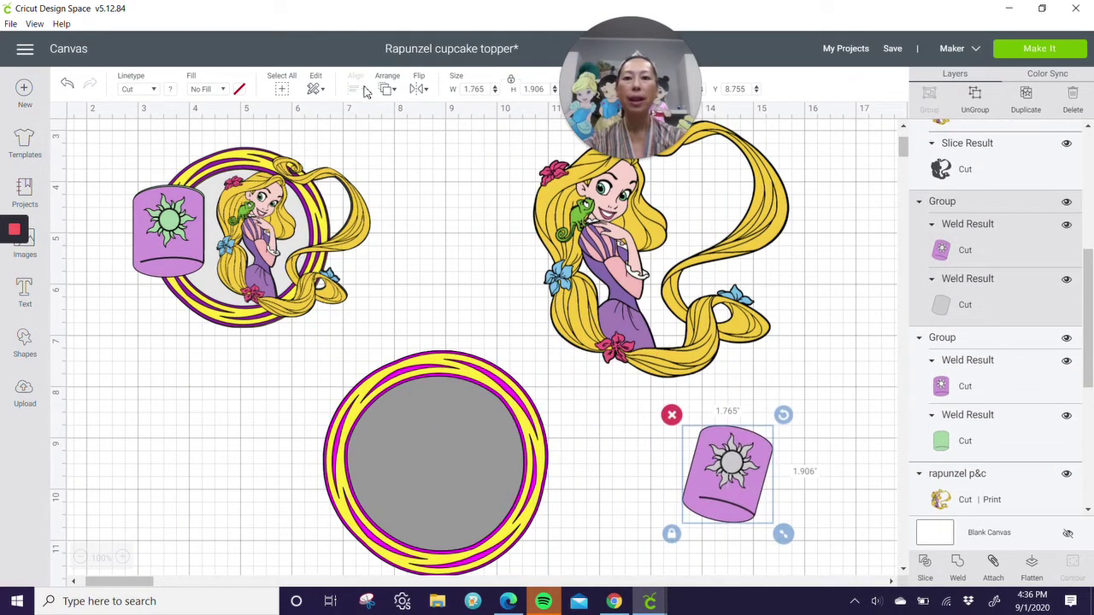
click(387, 89)
click(417, 180)
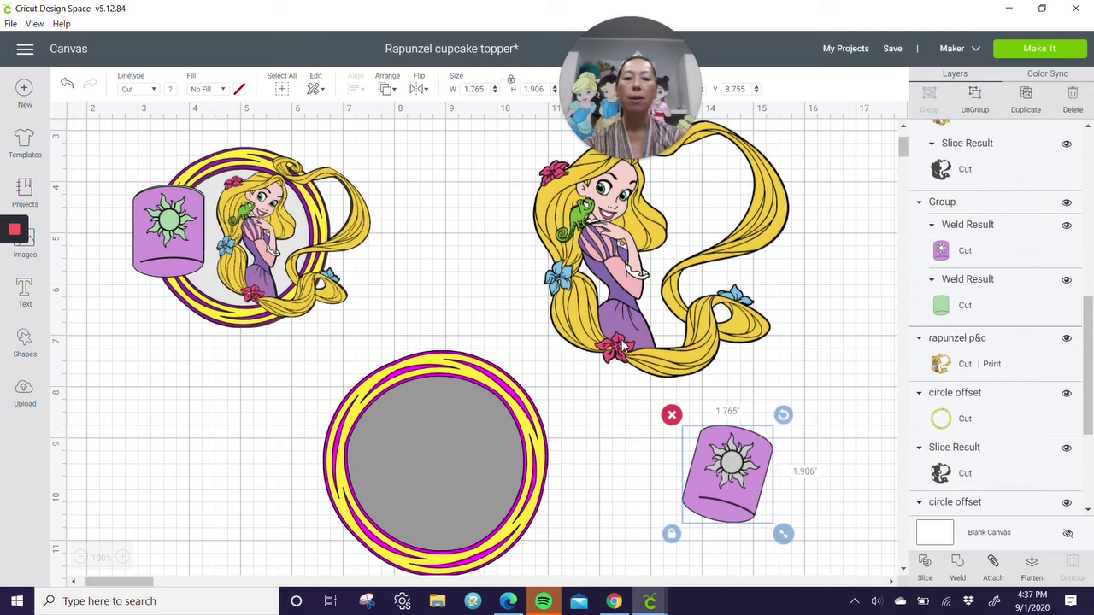
drag(775, 482, 536, 466)
click(825, 447)
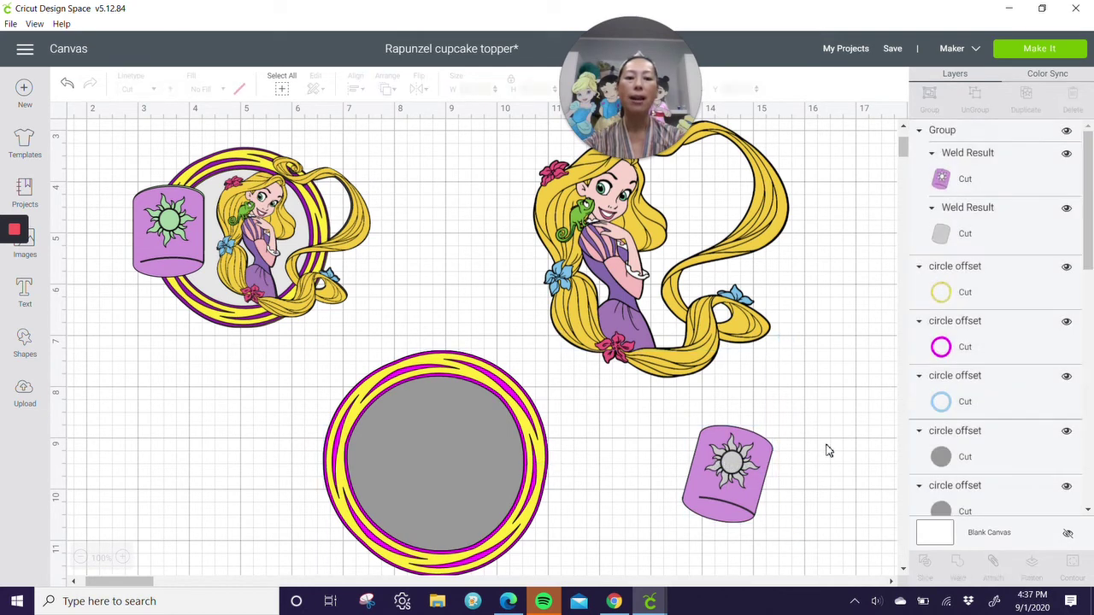
drag(696, 479, 536, 438)
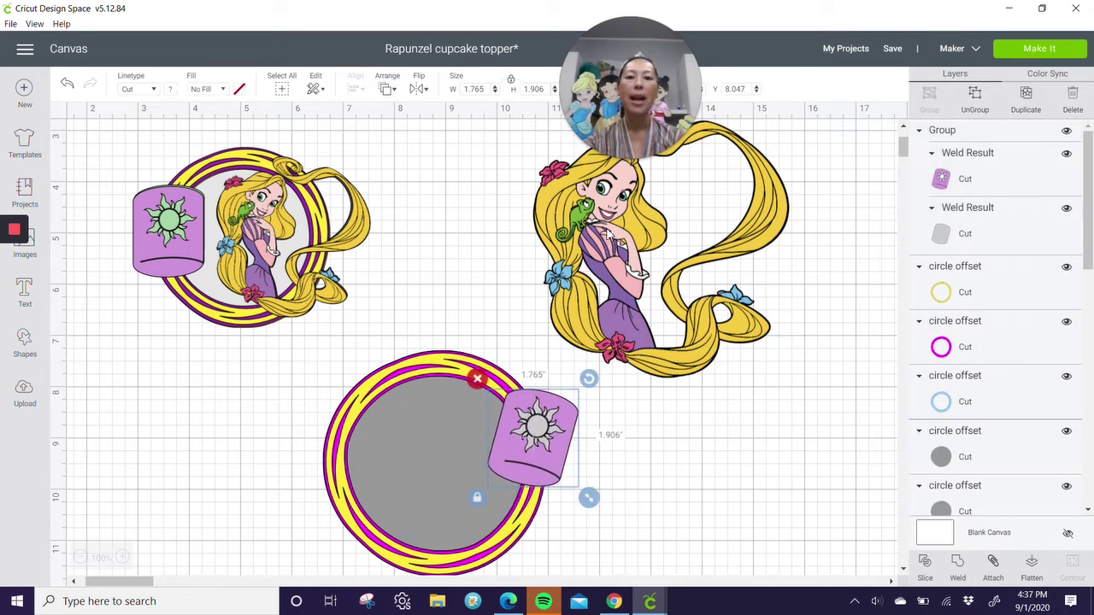
Bring Rapunzel in front of the frame's left side, shrunk to 3.696 × 3.781 in
click(608, 236)
drag(609, 236, 341, 414)
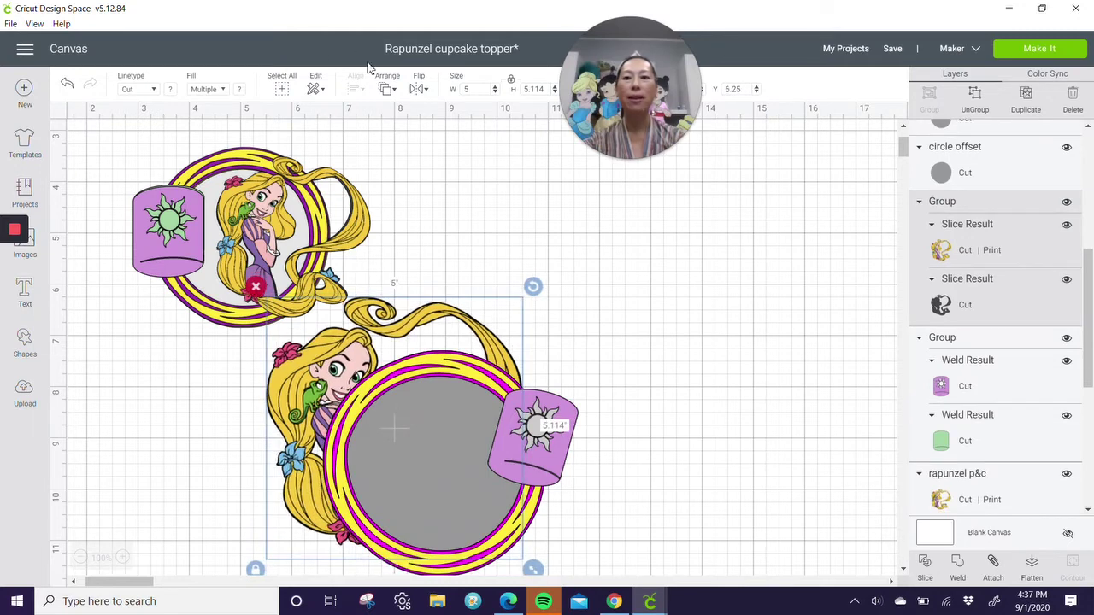
click(388, 89)
click(403, 179)
scroll(402, 190, down, 2)
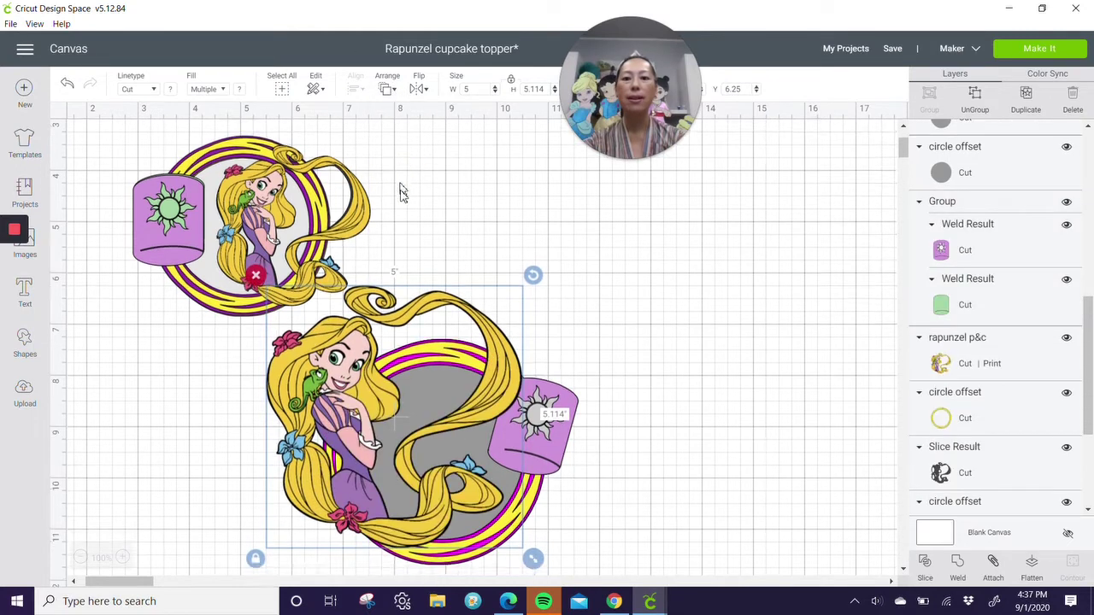
drag(531, 504, 466, 431)
drag(337, 310, 372, 379)
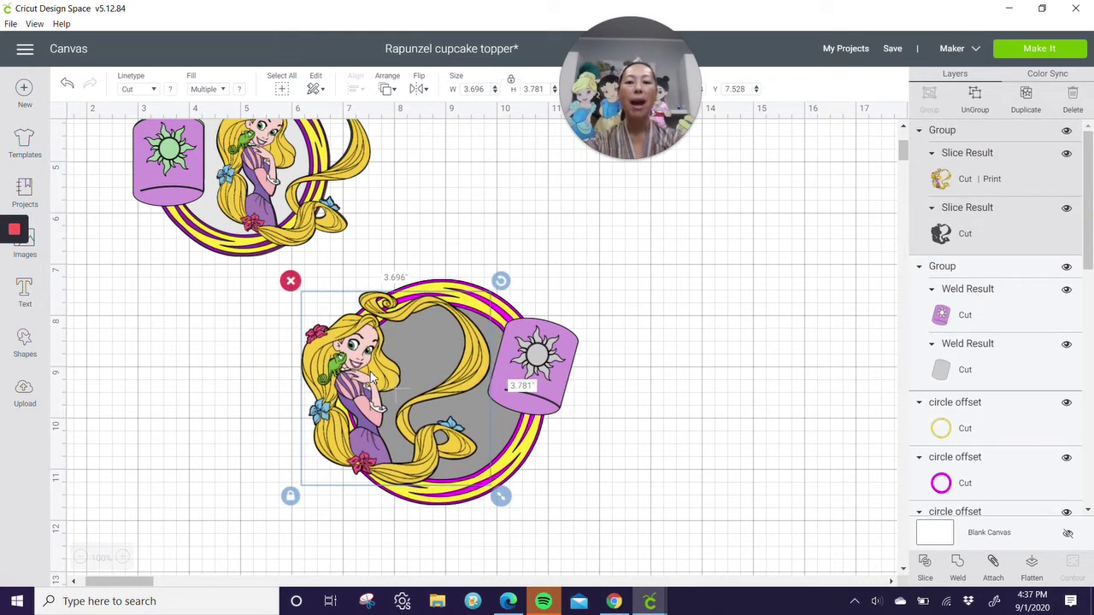
scroll(372, 379, up, 2)
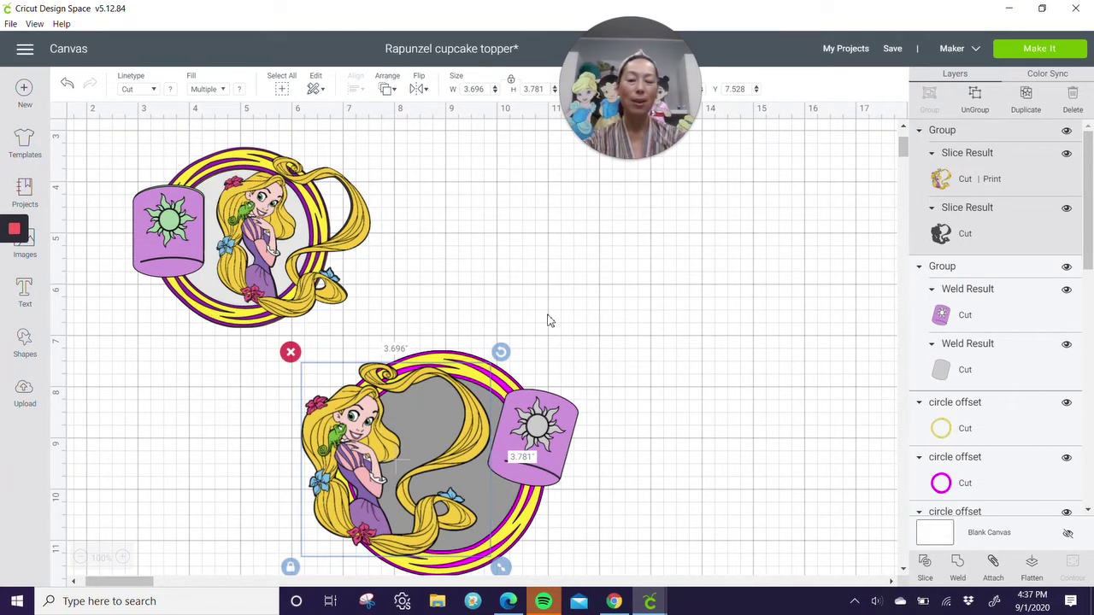
scroll(530, 329, down, 4)
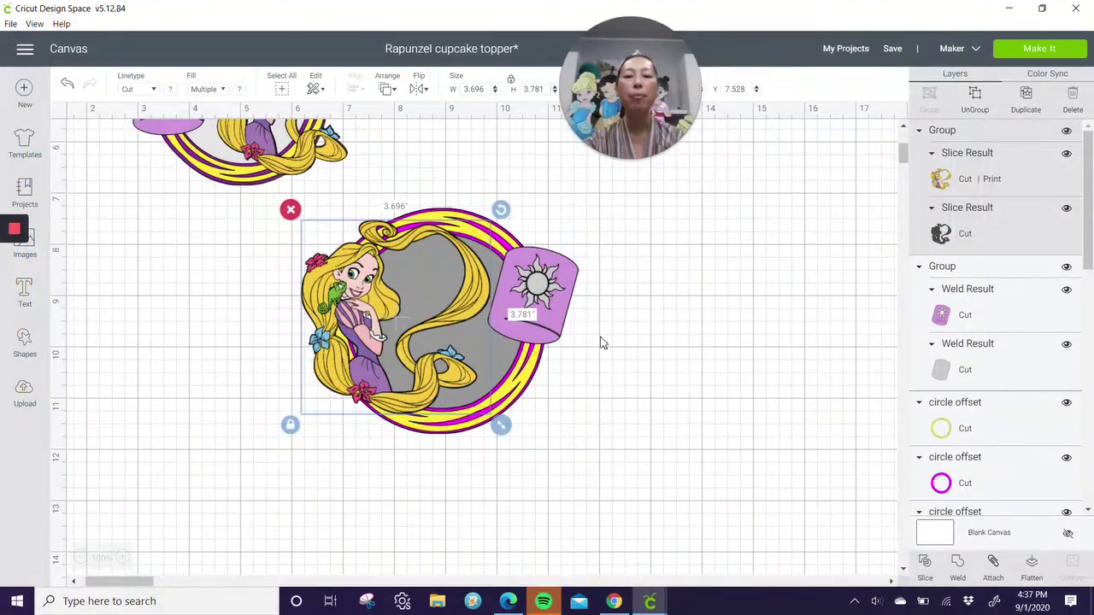
scroll(601, 343, up, 4)
scroll(568, 368, down, 2)
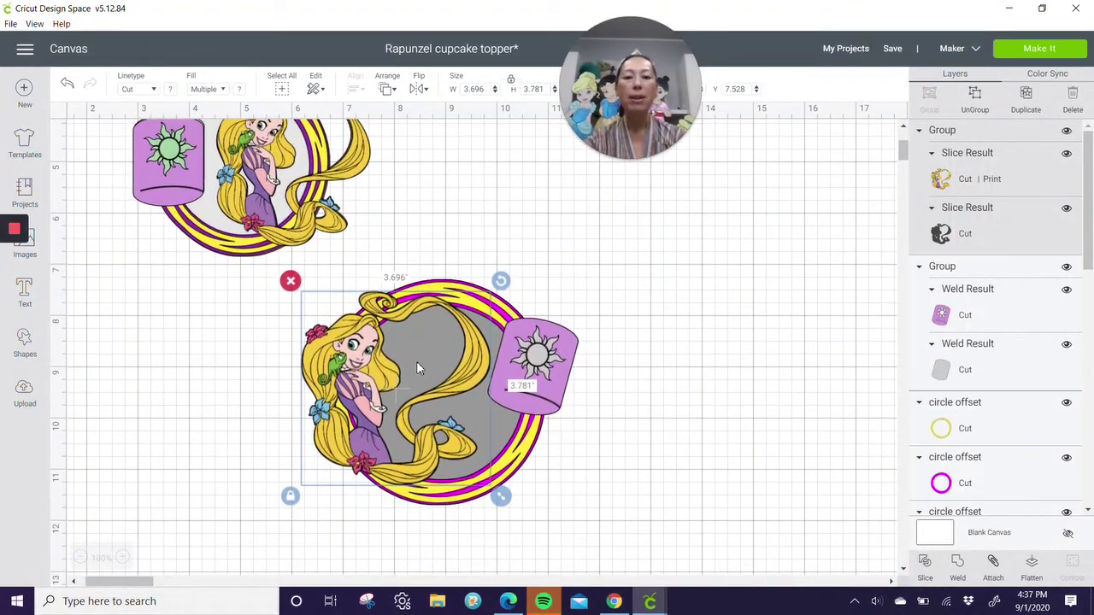
click(535, 363)
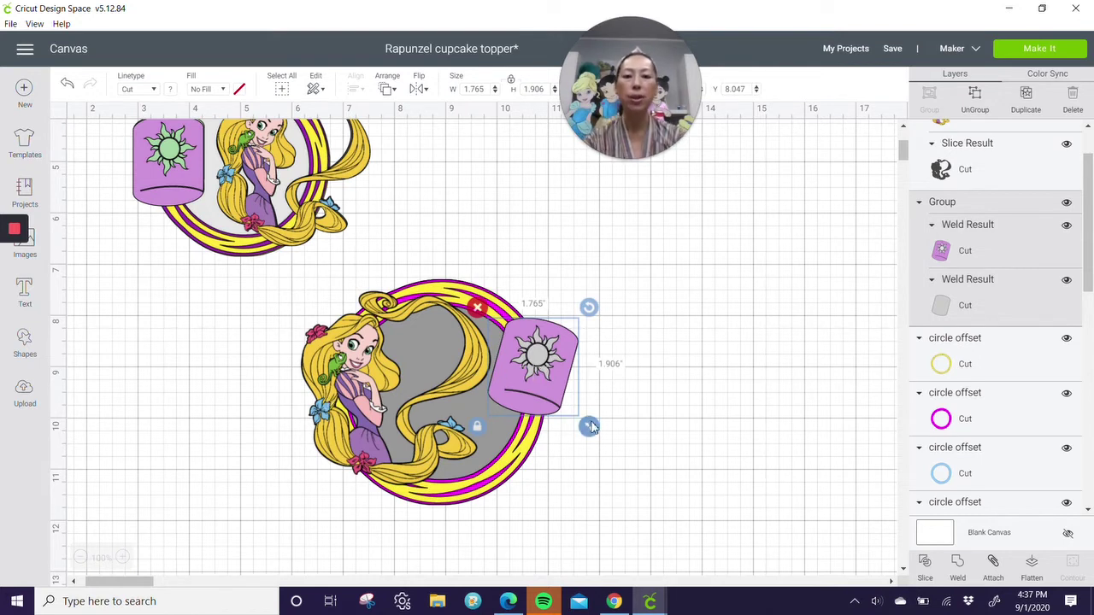
Shrink the lantern to about 1.5 in, then enlarge the whole framed design to 6.5 × 5.417 in
drag(590, 428, 555, 408)
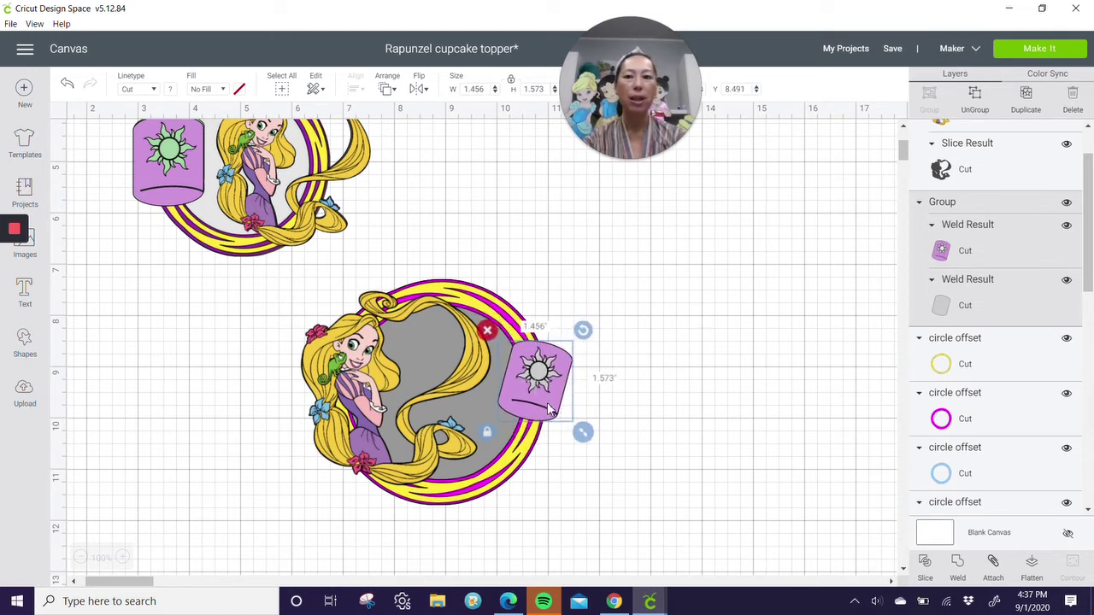
click(244, 424)
drag(279, 288, 597, 516)
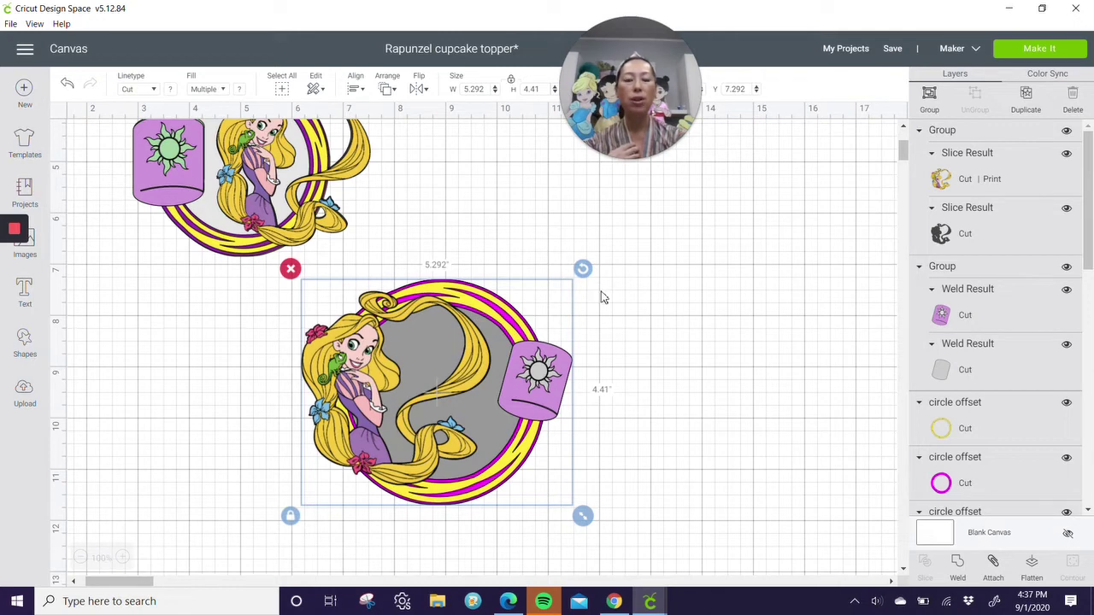
drag(585, 518, 646, 568)
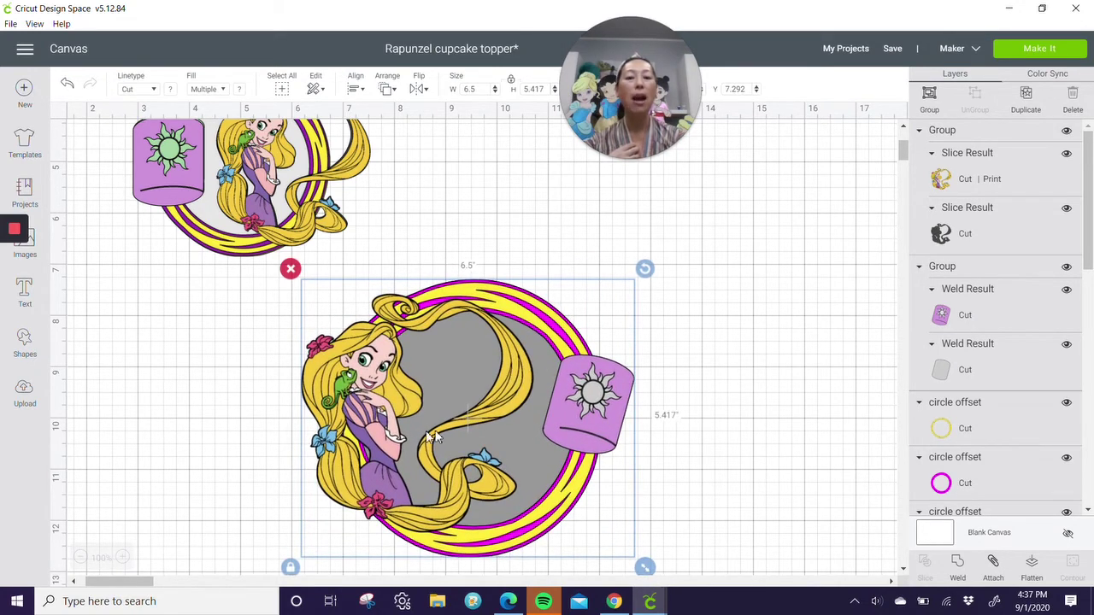
drag(403, 425, 515, 396)
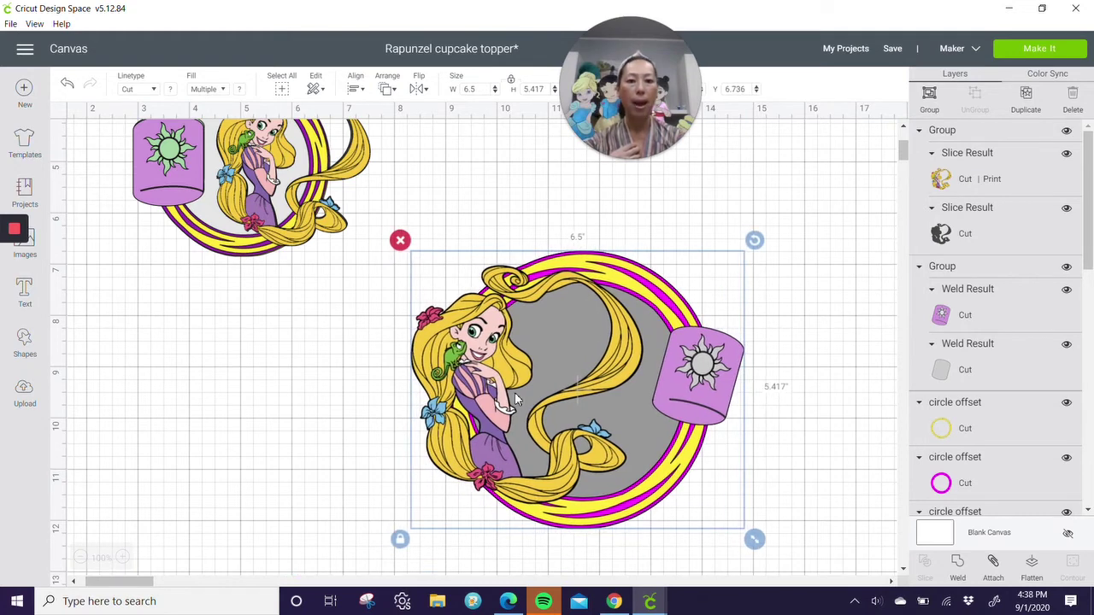
scroll(460, 401, up, 3)
scroll(320, 431, down, 3)
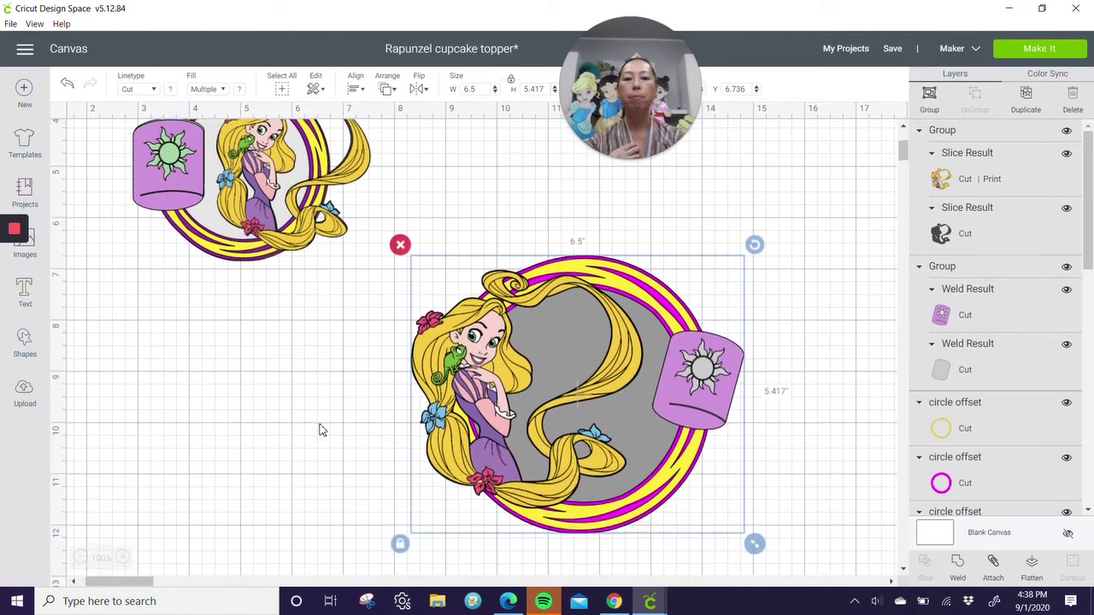
scroll(320, 431, up, 2)
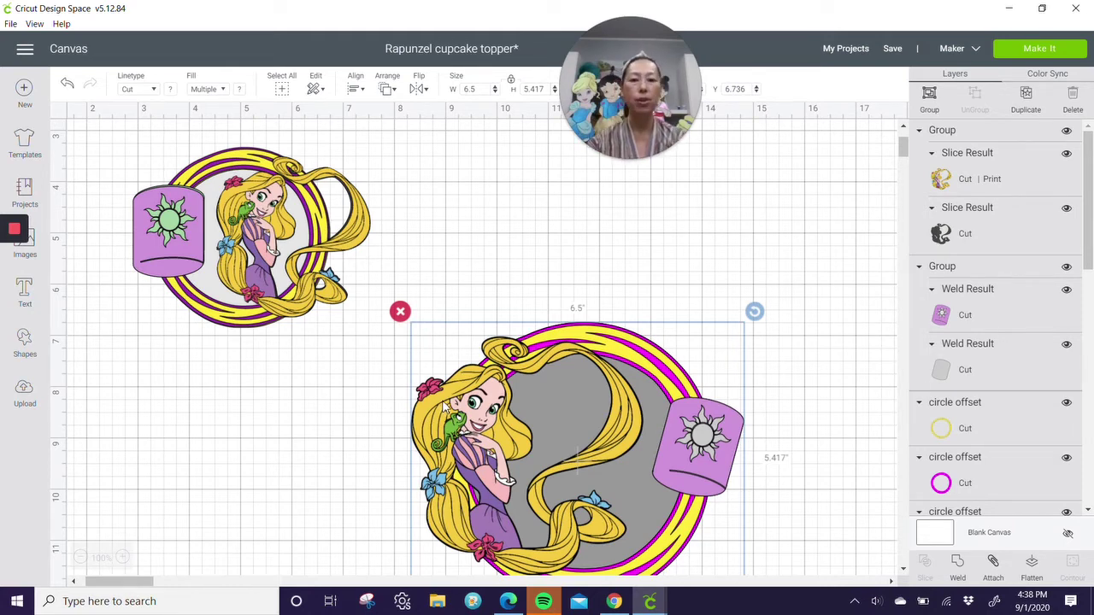
scroll(444, 407, down, 2)
click(778, 367)
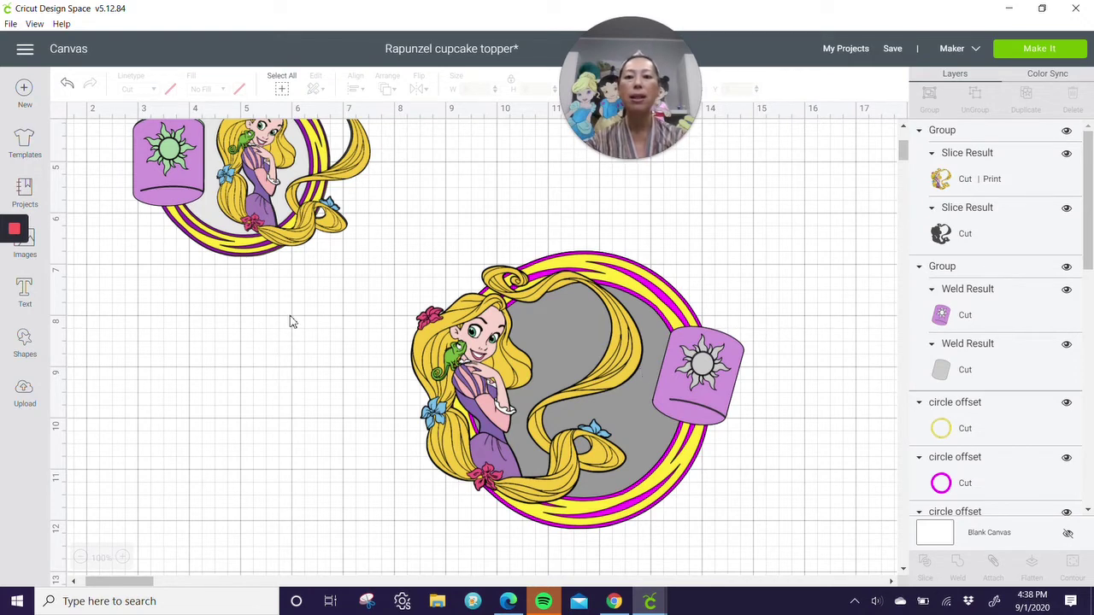
Delete the smaller duplicate Rapunzel topper from the canvas
scroll(291, 321, up, 2)
drag(316, 371, 158, 147)
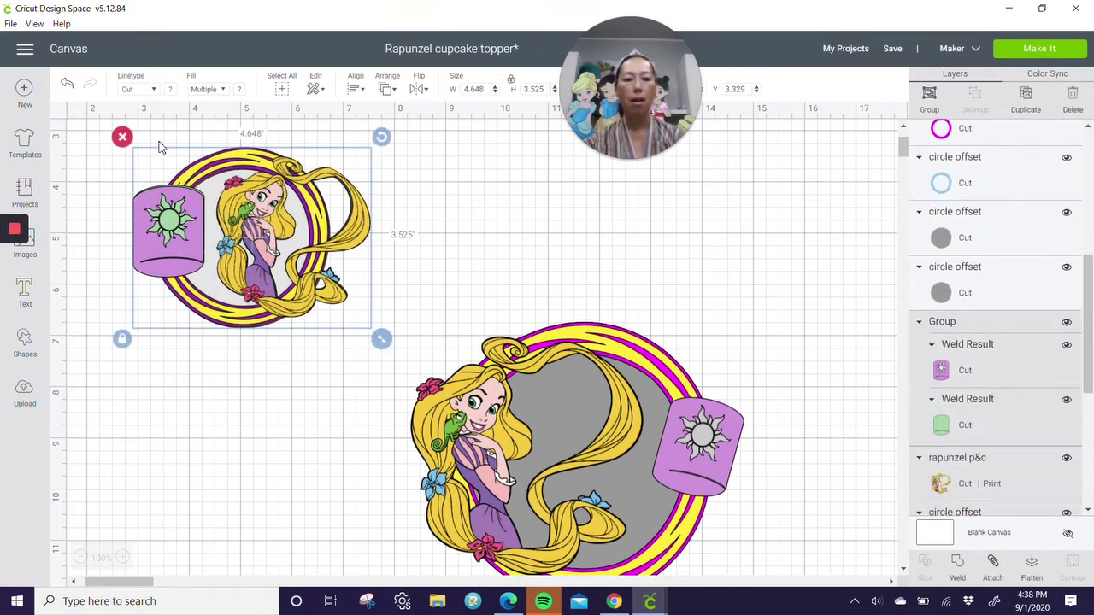
key(Delete)
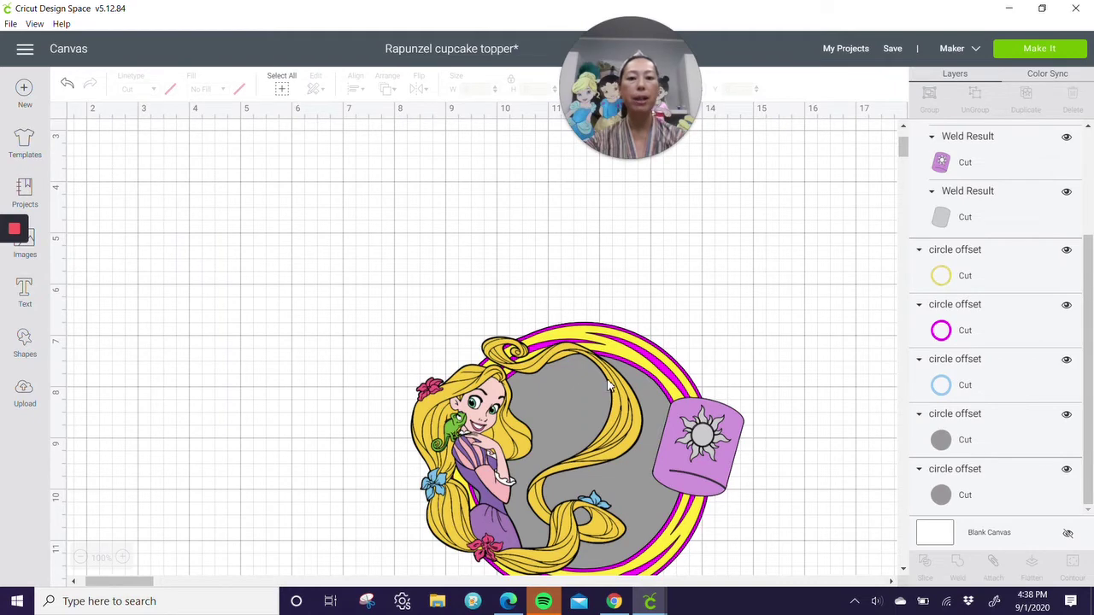
Move the 6.5 in Rapunzel design up and left, then send it to Prepare
drag(418, 342, 747, 511)
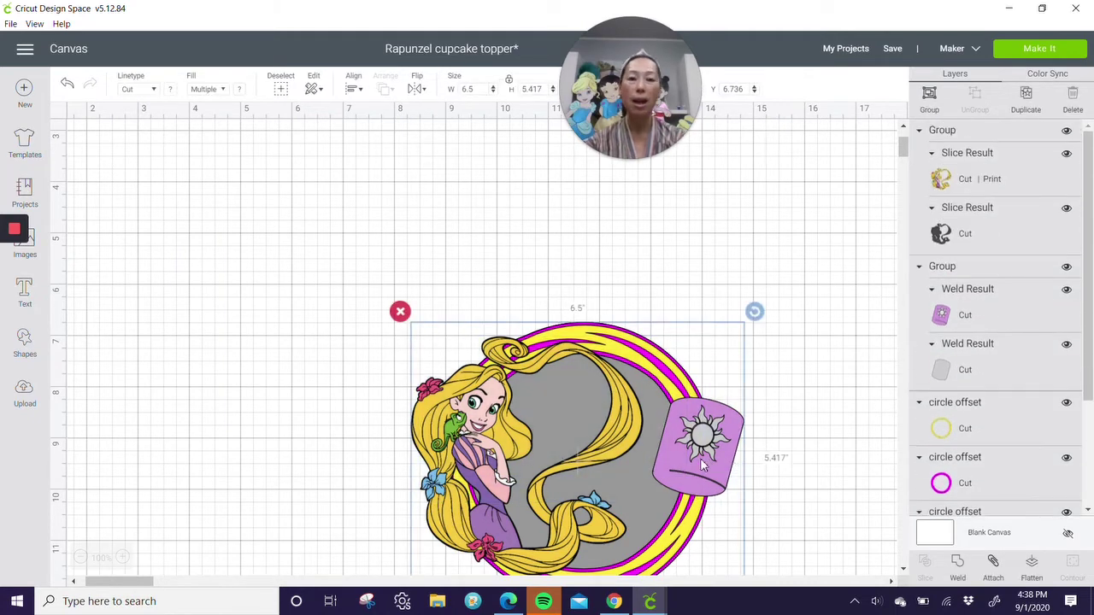
drag(704, 460, 506, 372)
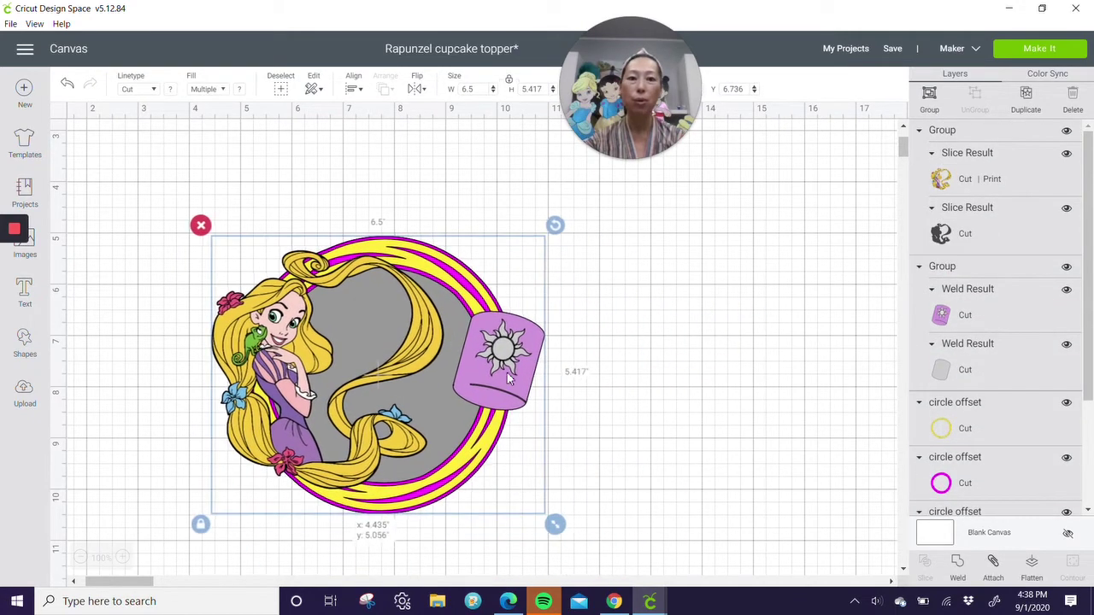
click(1053, 50)
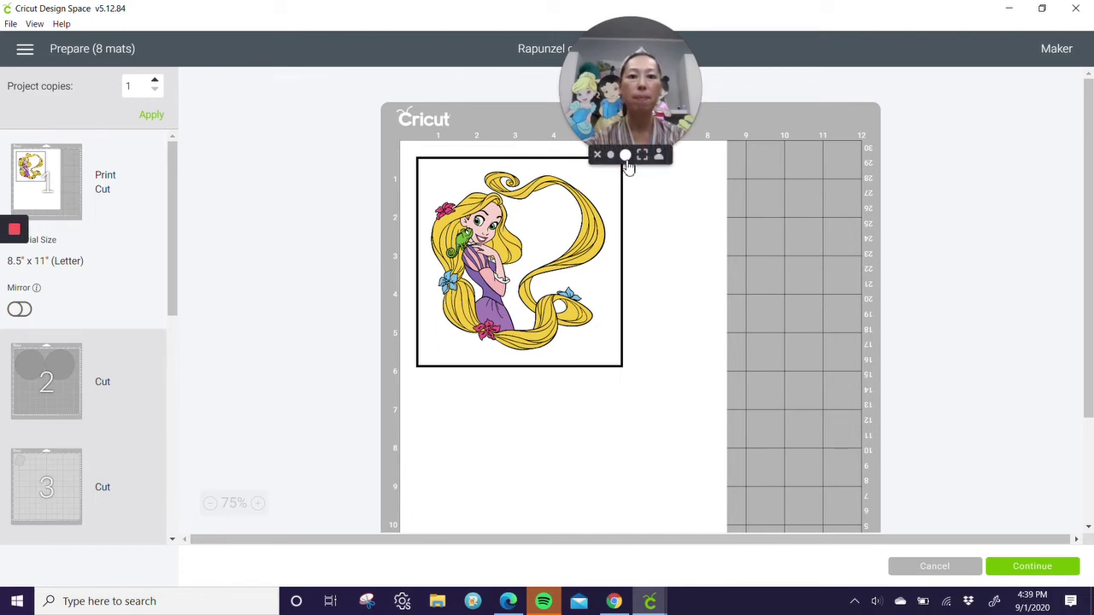
Go from the Rapunzel print mat to mat 2 with its two grey circles
click(626, 157)
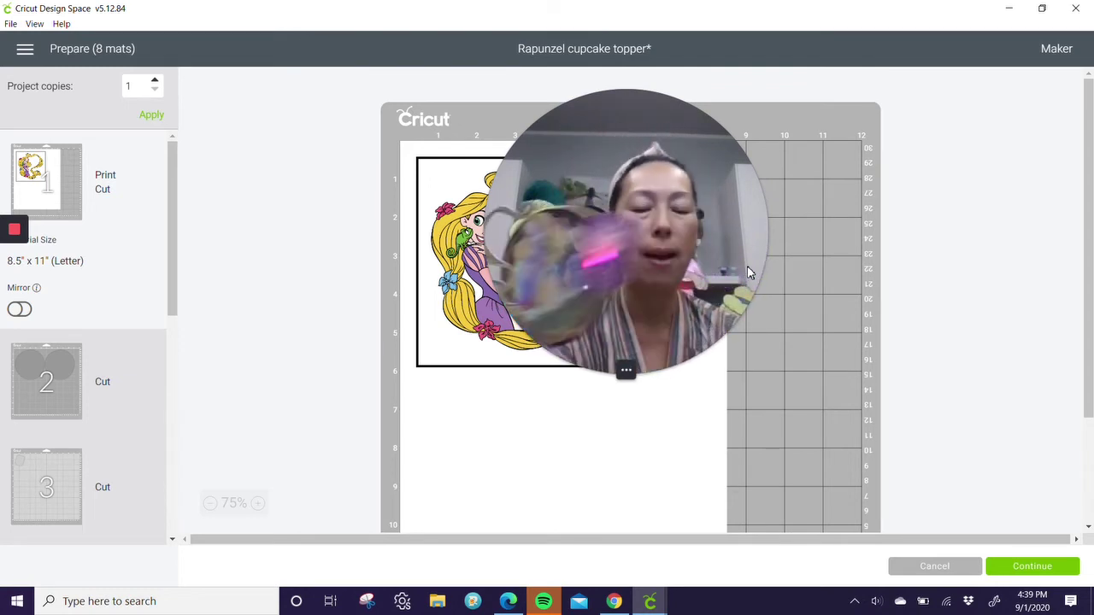
drag(774, 220, 837, 150)
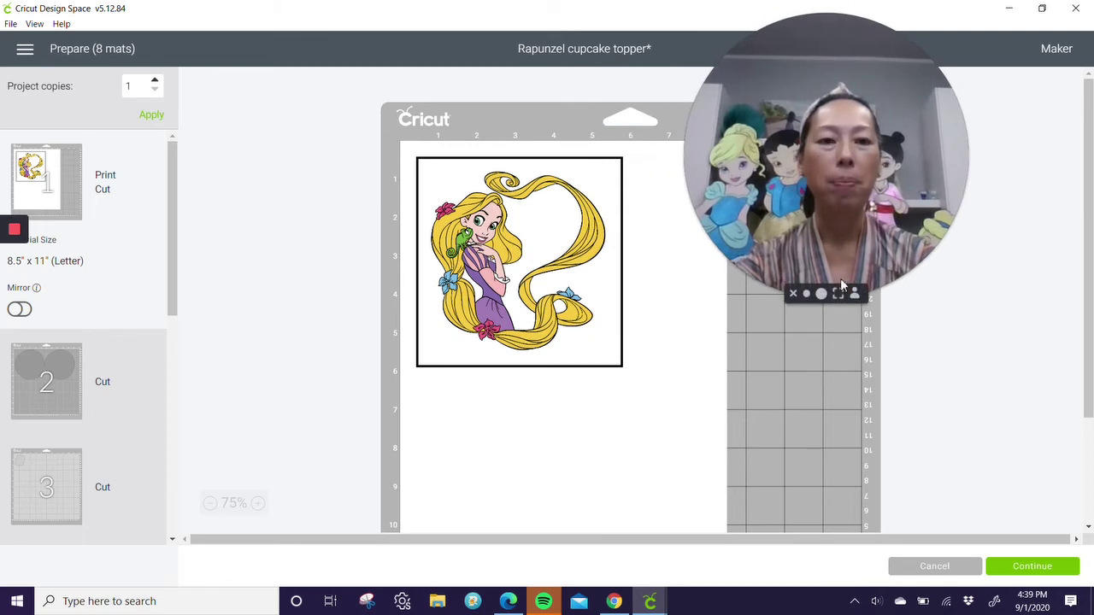
click(806, 293)
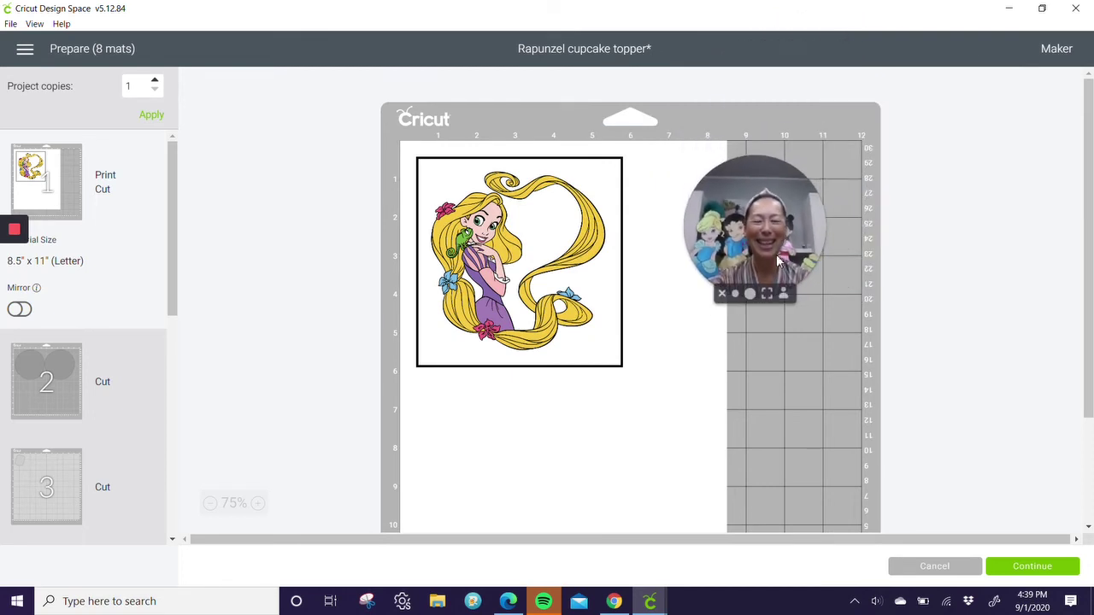
drag(777, 263, 805, 187)
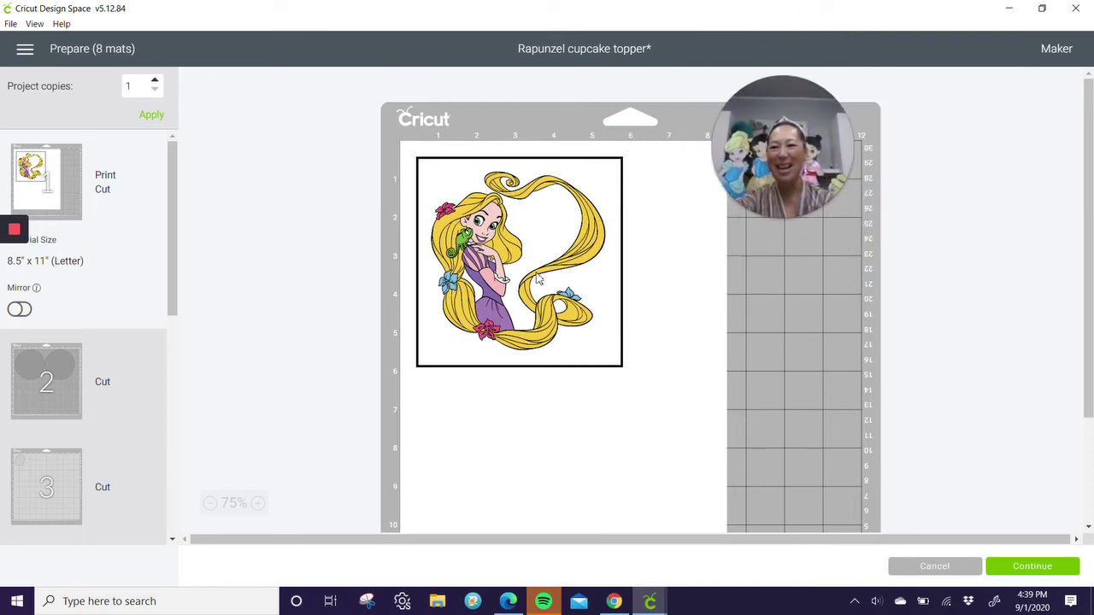
click(54, 371)
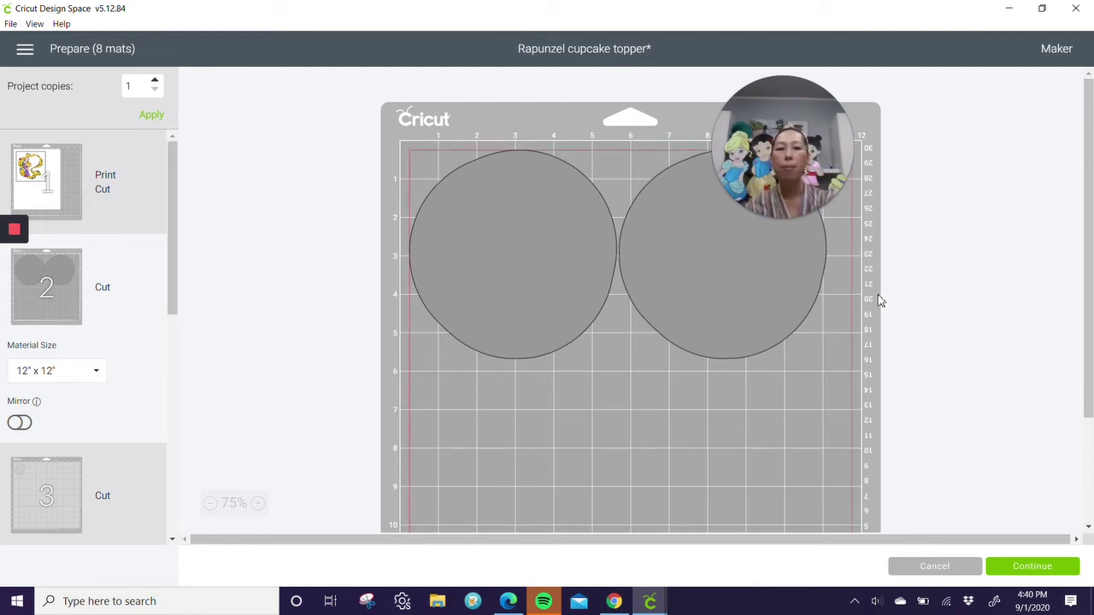
Review mat 3 (lantern), mat 4 (dark silhouette) and yellow mat 5 (rings)
click(71, 491)
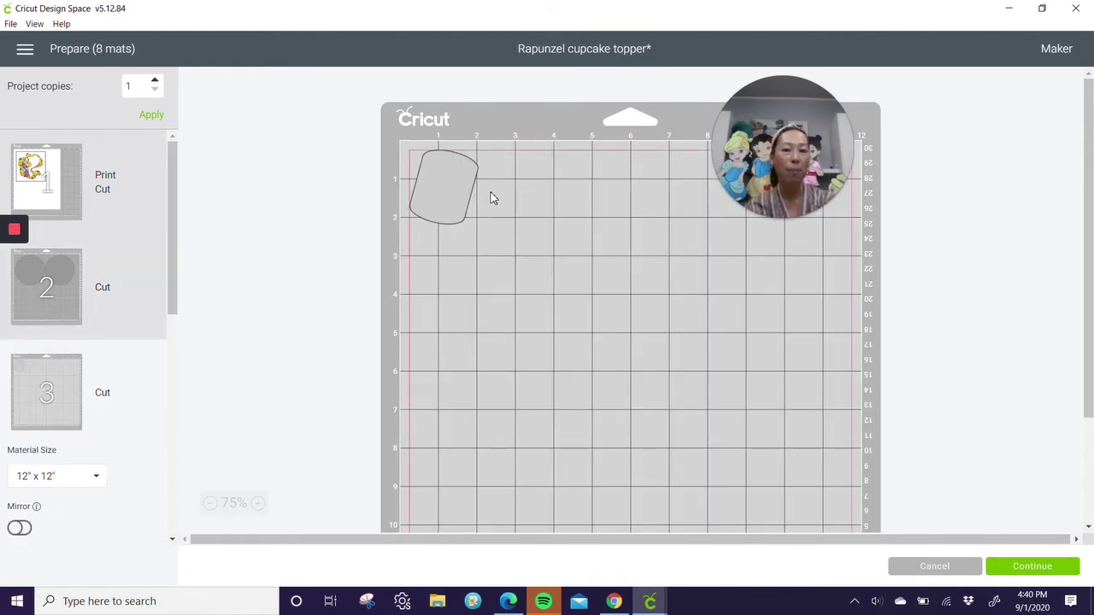
scroll(77, 384, down, 3)
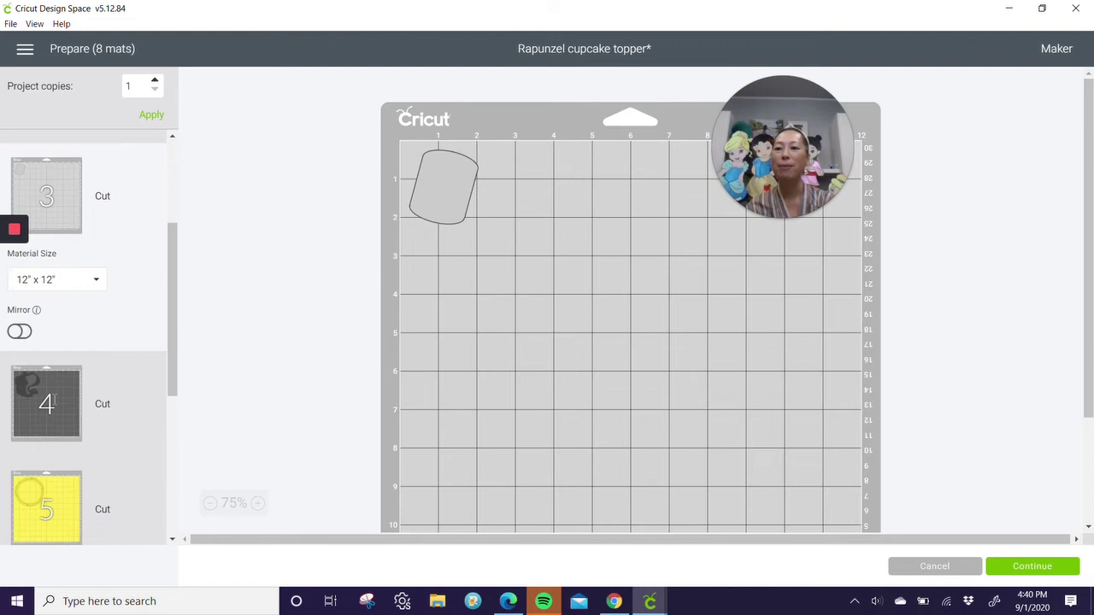
click(118, 354)
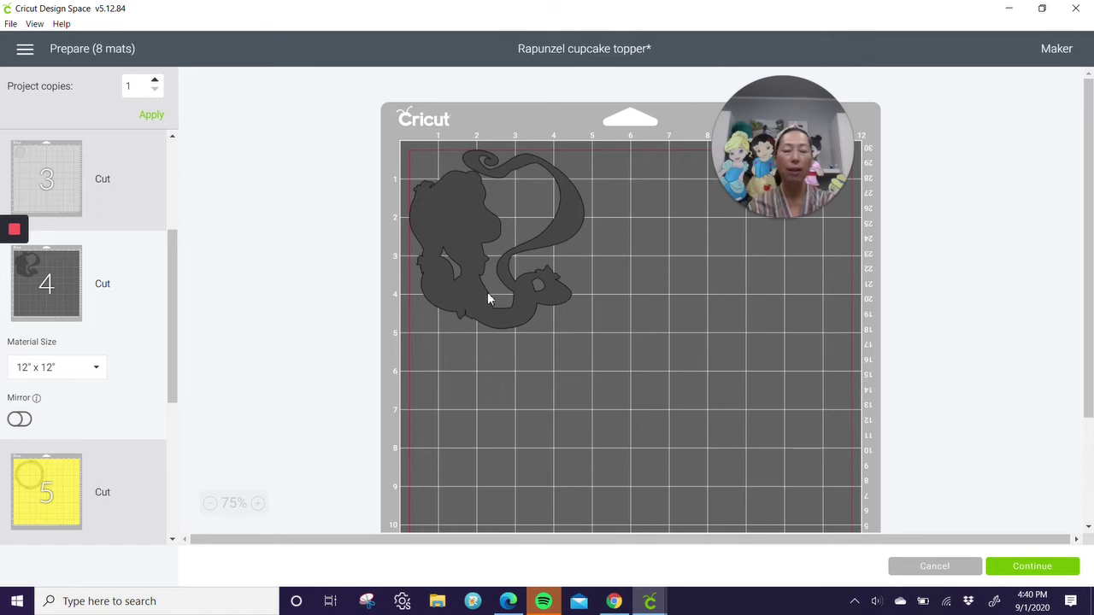
click(49, 457)
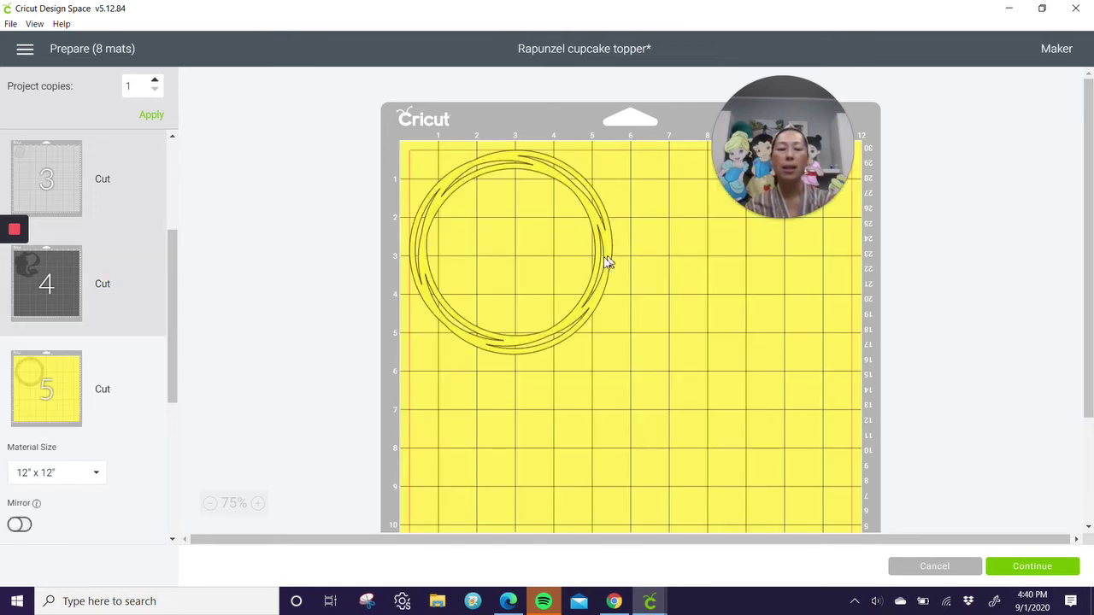
Review blue mat 6 (ring), pink mat 7 (sun lantern) and magenta mat 8 (ring)
scroll(607, 262, down, 4)
scroll(592, 259, up, 2)
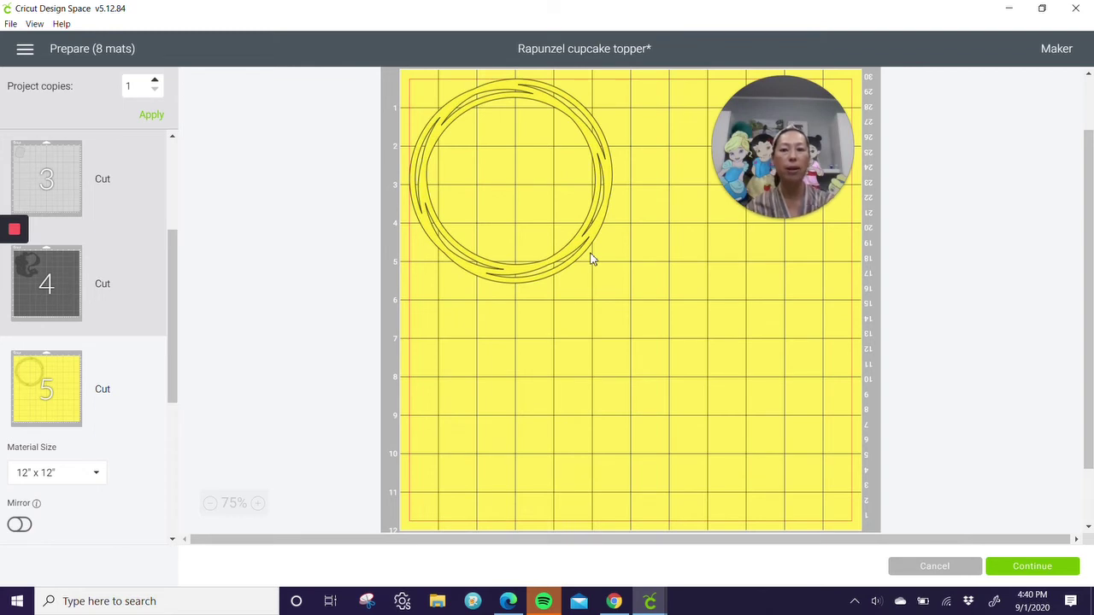
scroll(93, 365, down, 3)
click(71, 384)
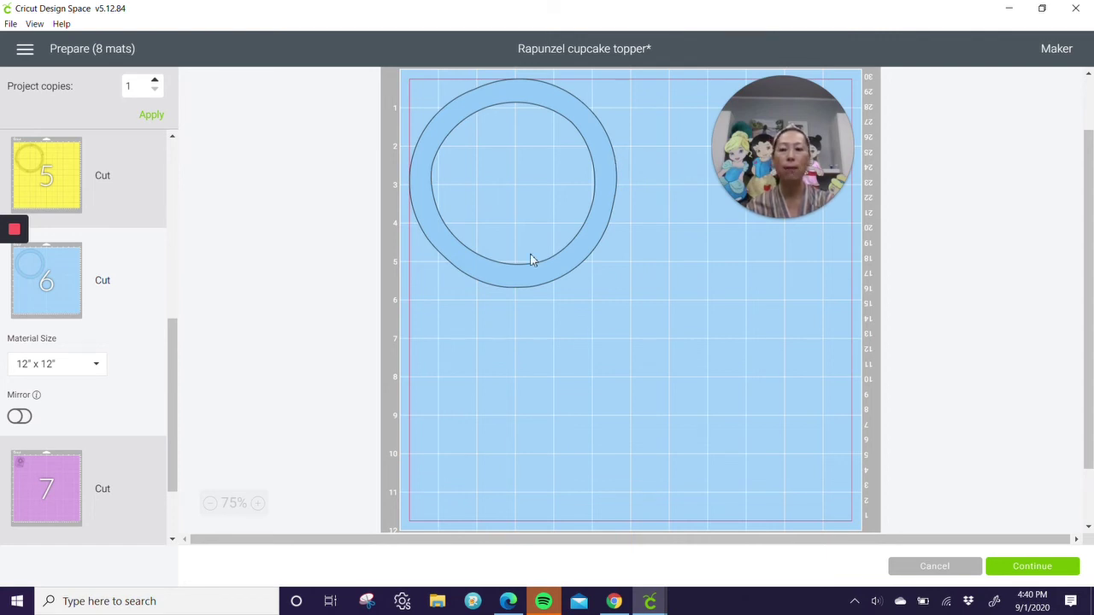
click(60, 481)
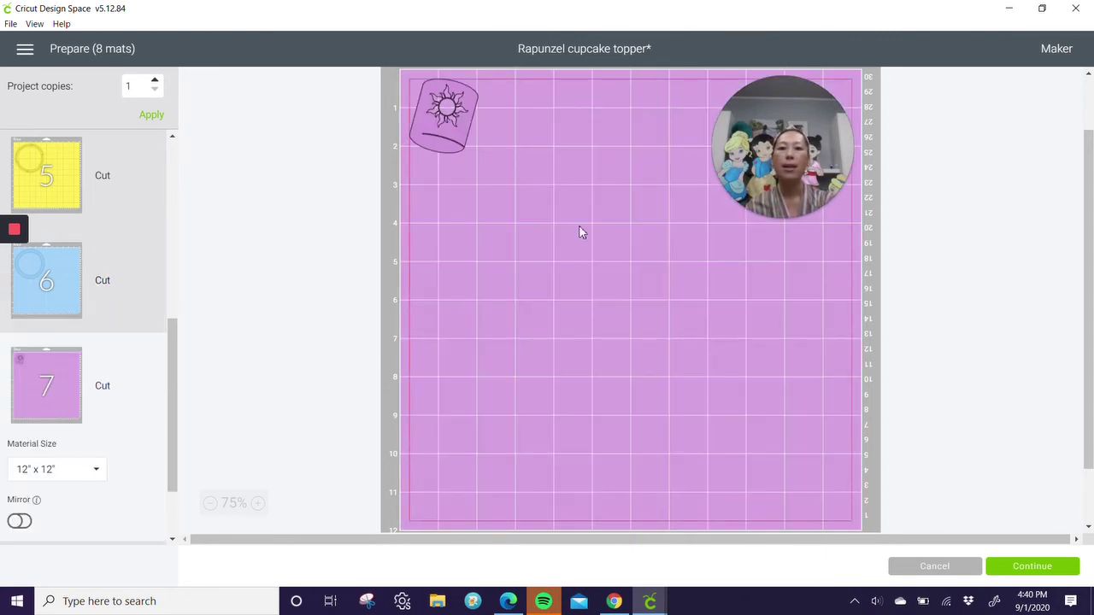
scroll(506, 171, up, 1)
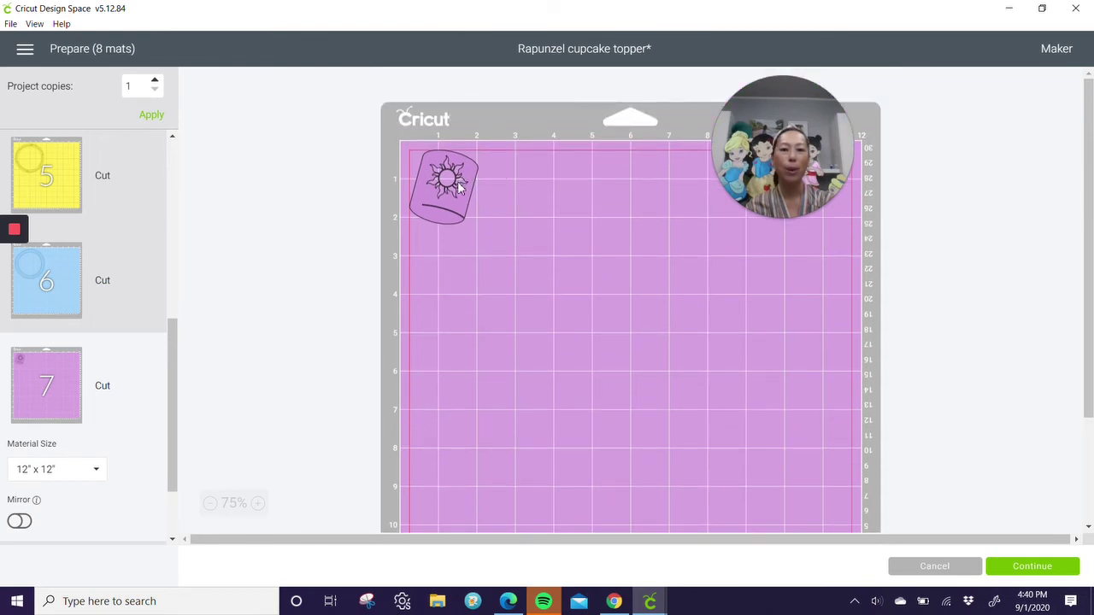
scroll(51, 360, down, 1)
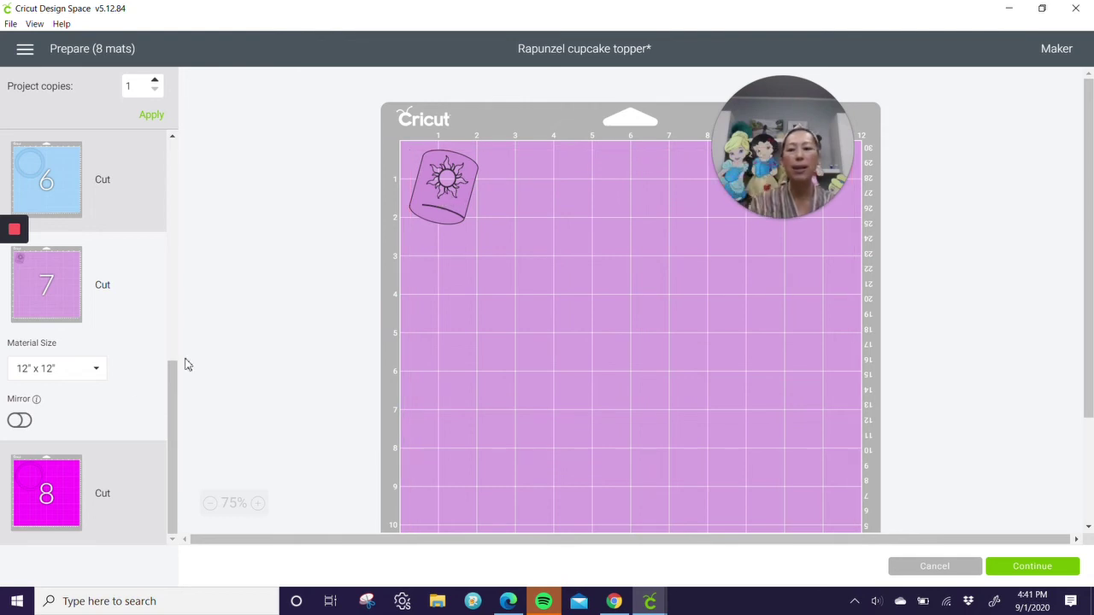
click(41, 481)
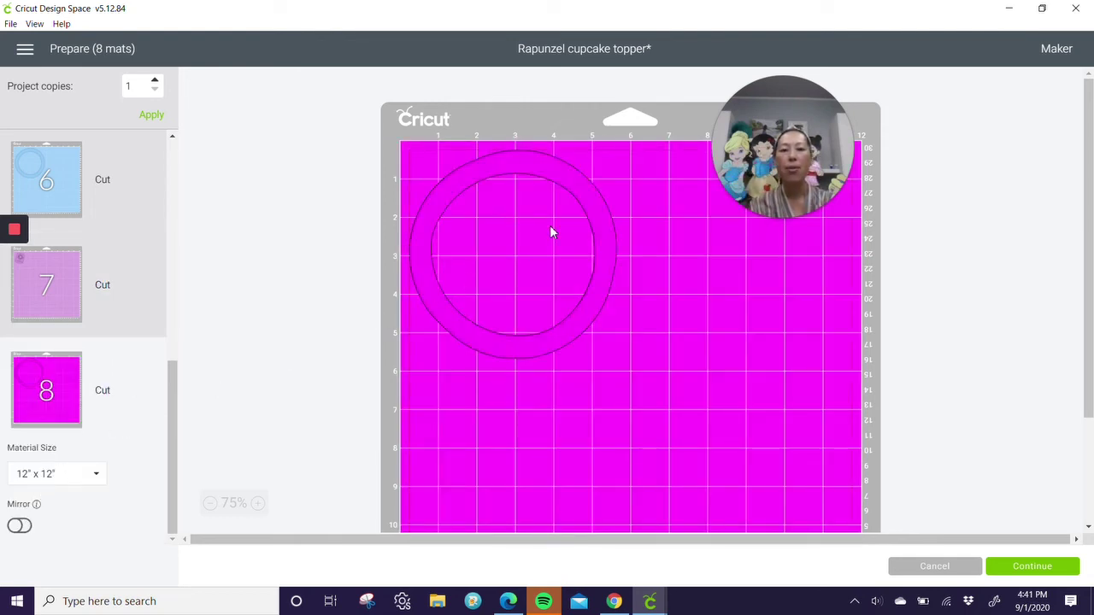
scroll(486, 144, down, 1)
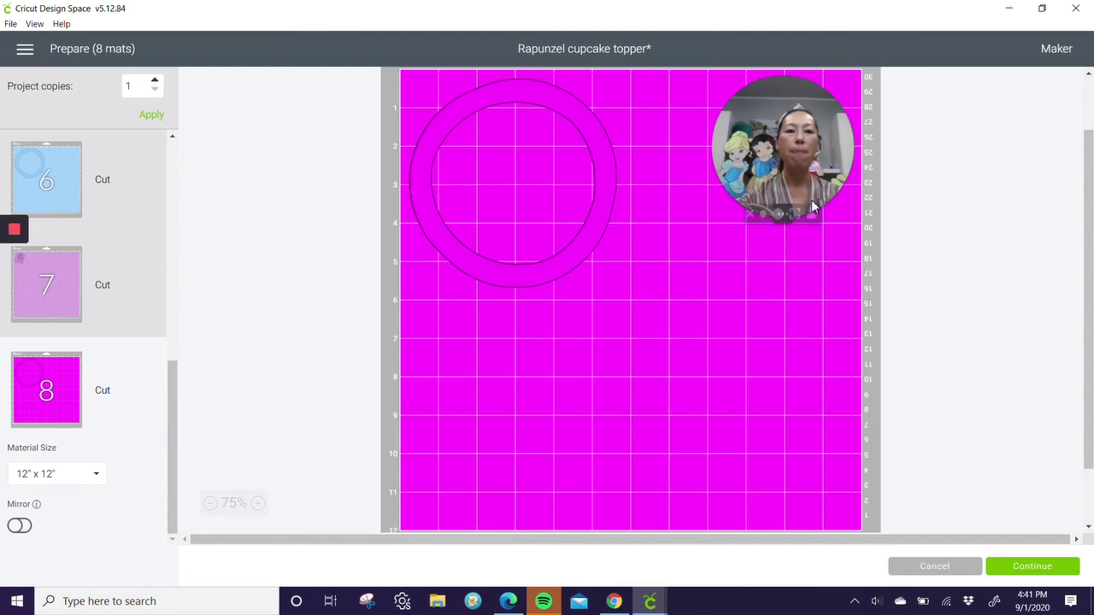
click(778, 216)
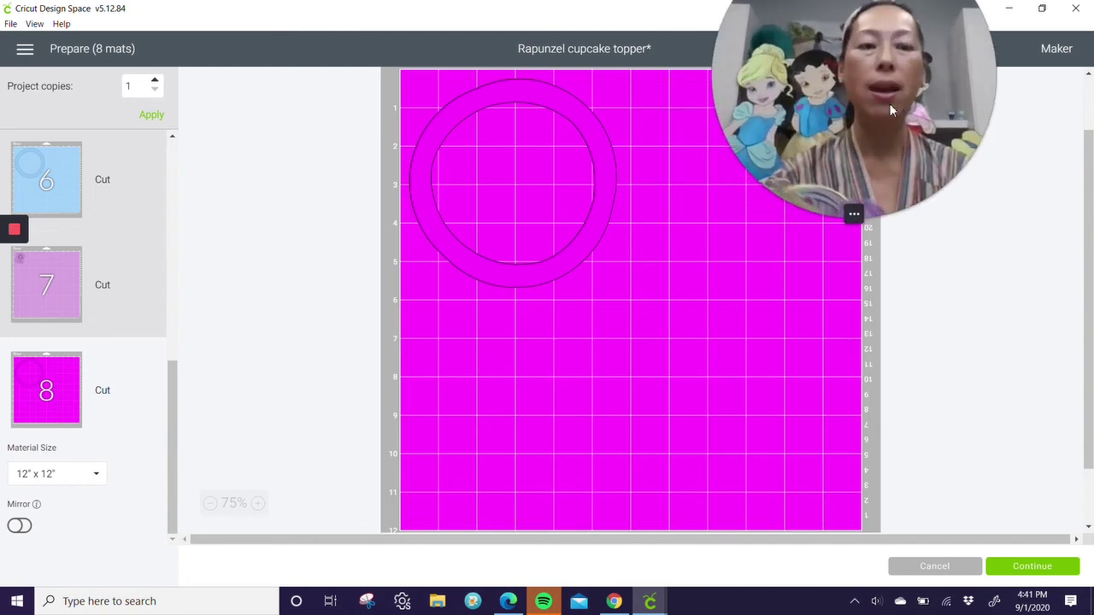
drag(880, 120, 692, 312)
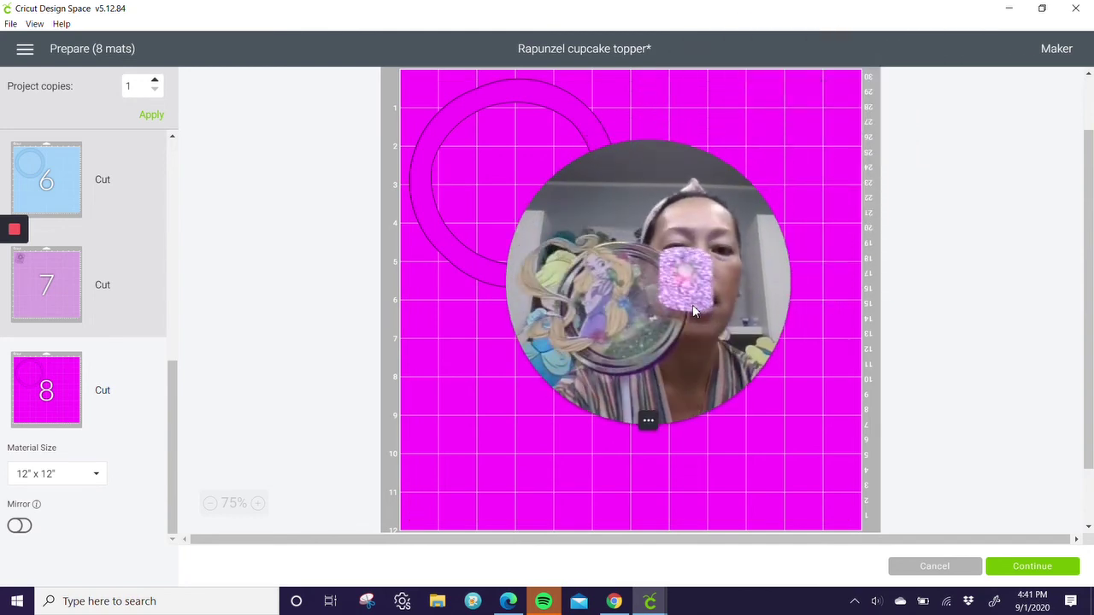